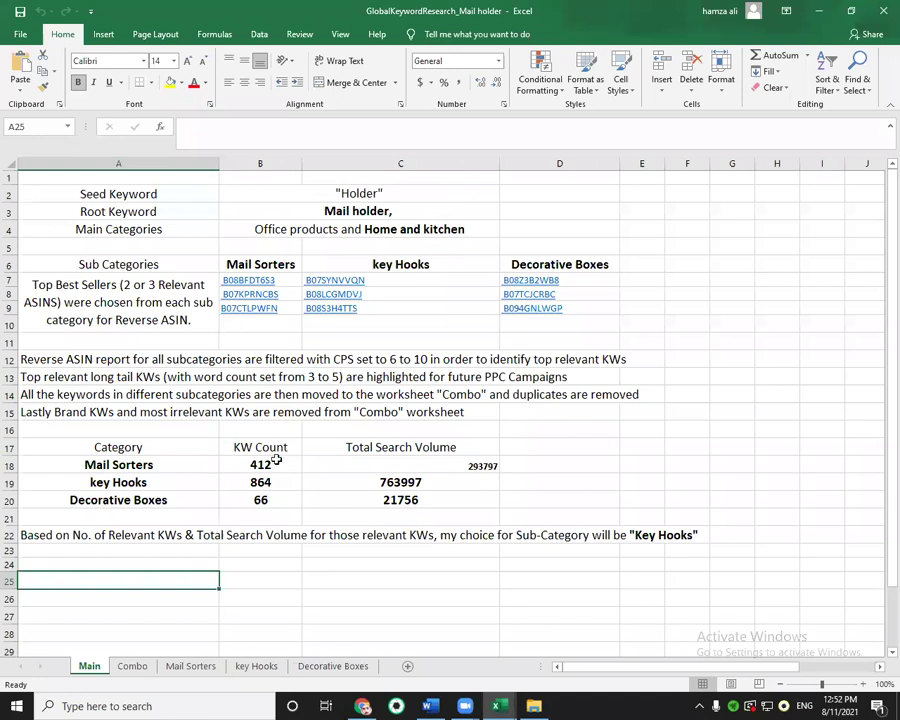
Switch to the Mail Sorters sheet to view its filtered keyword table totaling 293797.
left_click(192, 666)
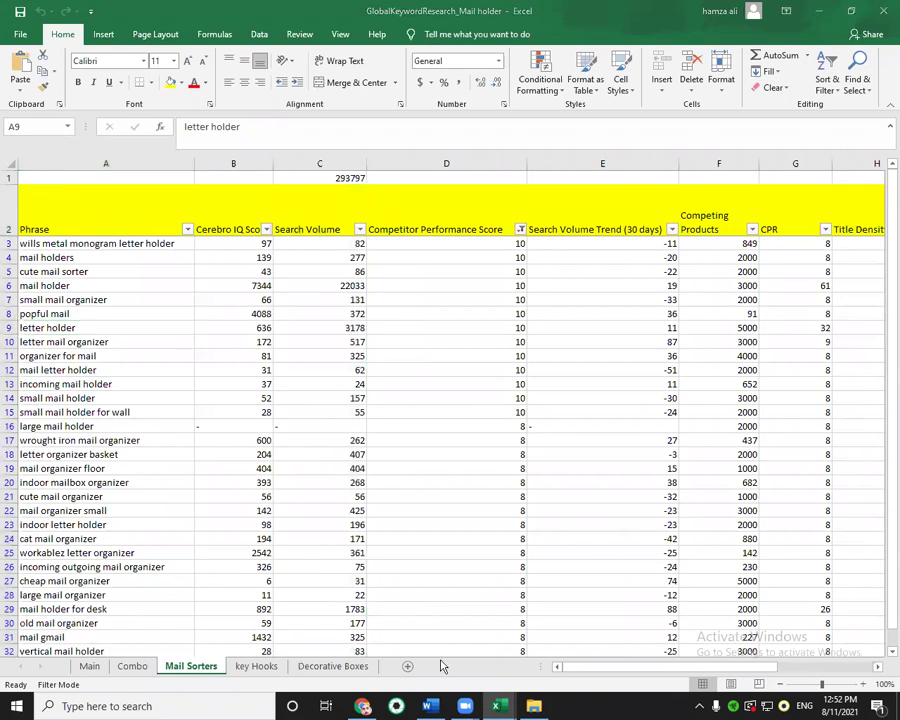
Accidentally add a blank Sheet1 and move between it and Decorative Boxes.
left_click(407, 666)
left_click(378, 670)
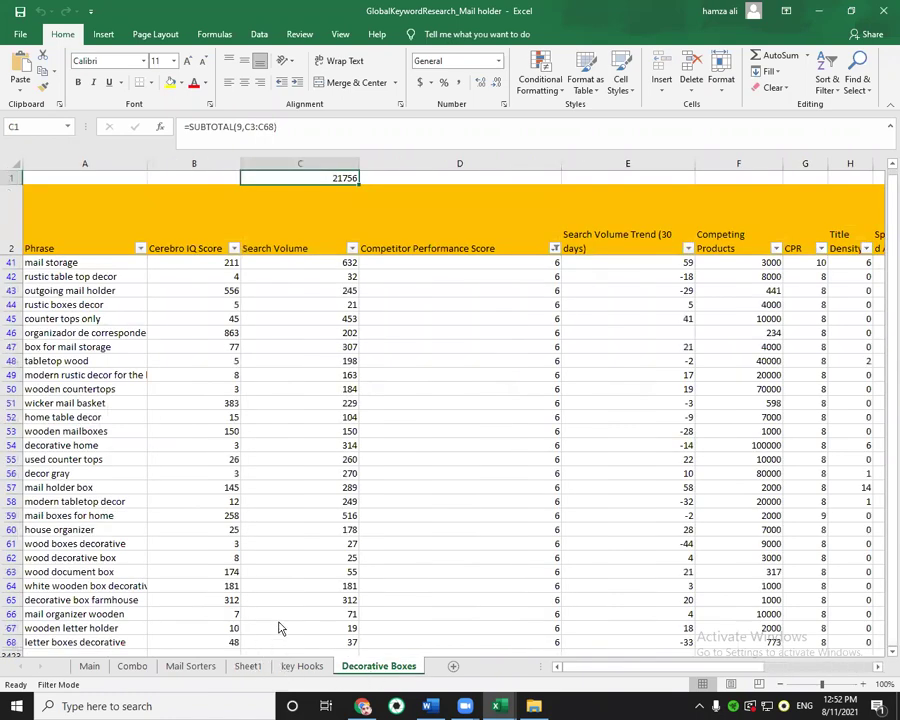
key("ctrl+Page_Up")
key("ctrl+Page_Up")
right_click(248, 666)
left_click(270, 430)
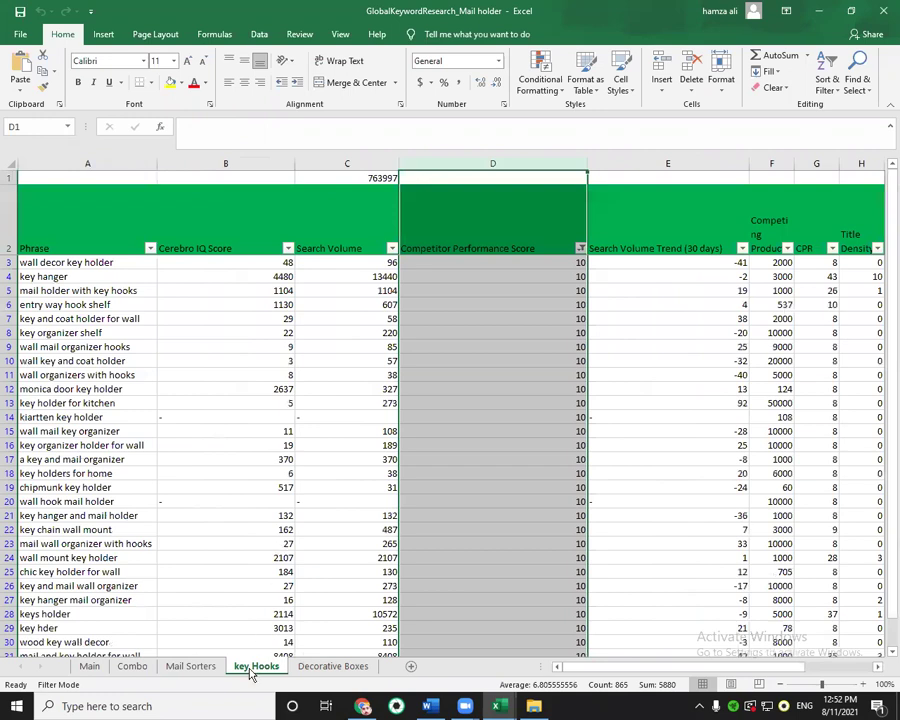
left_click(312, 667)
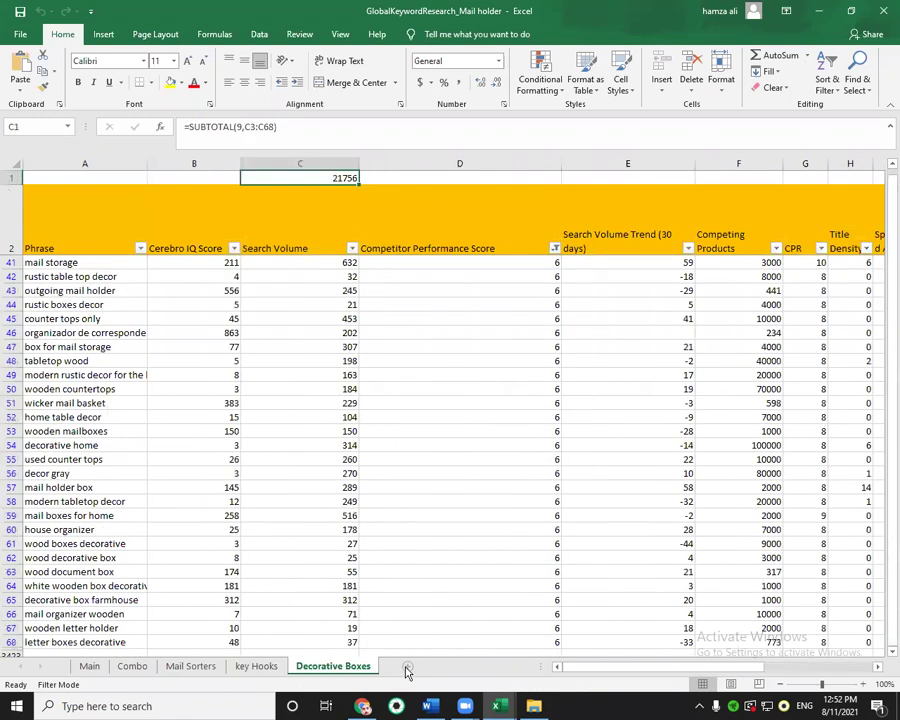
Delete the two extra blank sheets, then return to Main and Mail Sorters.
left_click(407, 667)
left_click(450, 667)
right_click(405, 667)
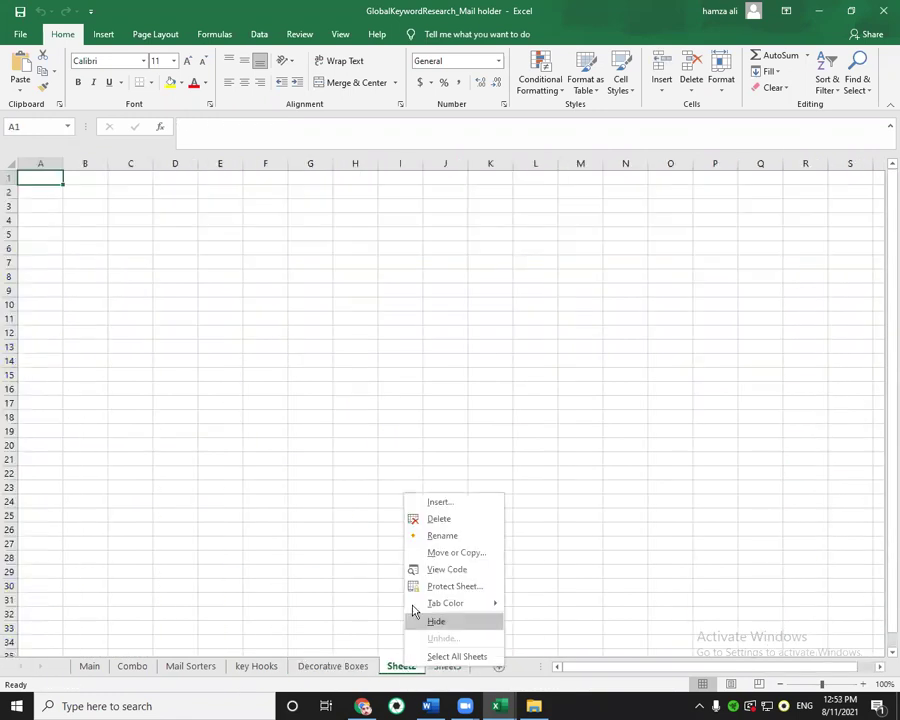
left_click(445, 520)
right_click(395, 667)
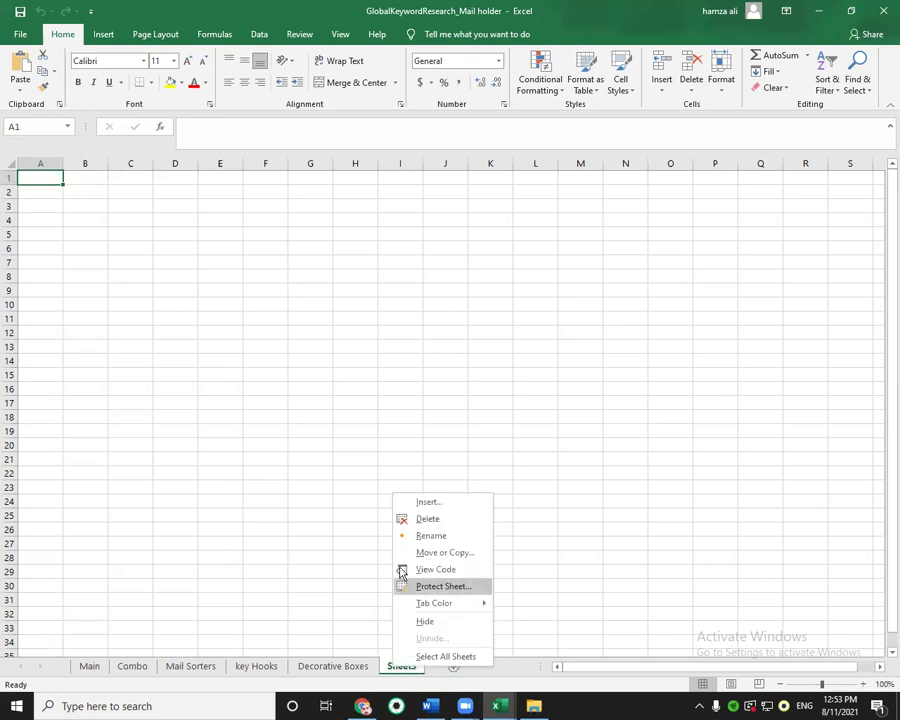
left_click(413, 518)
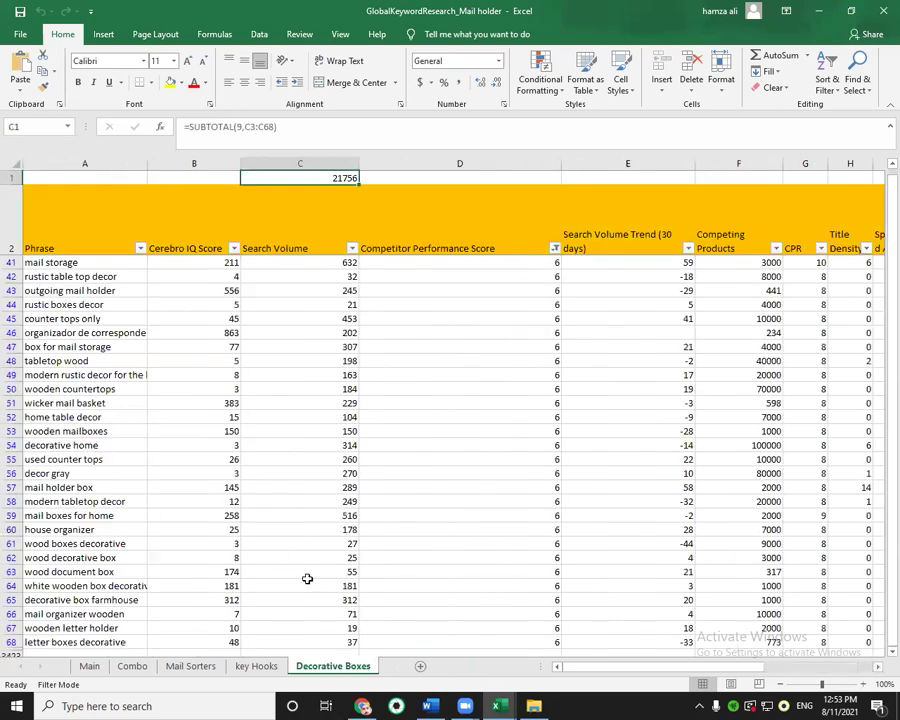
left_click(86, 670)
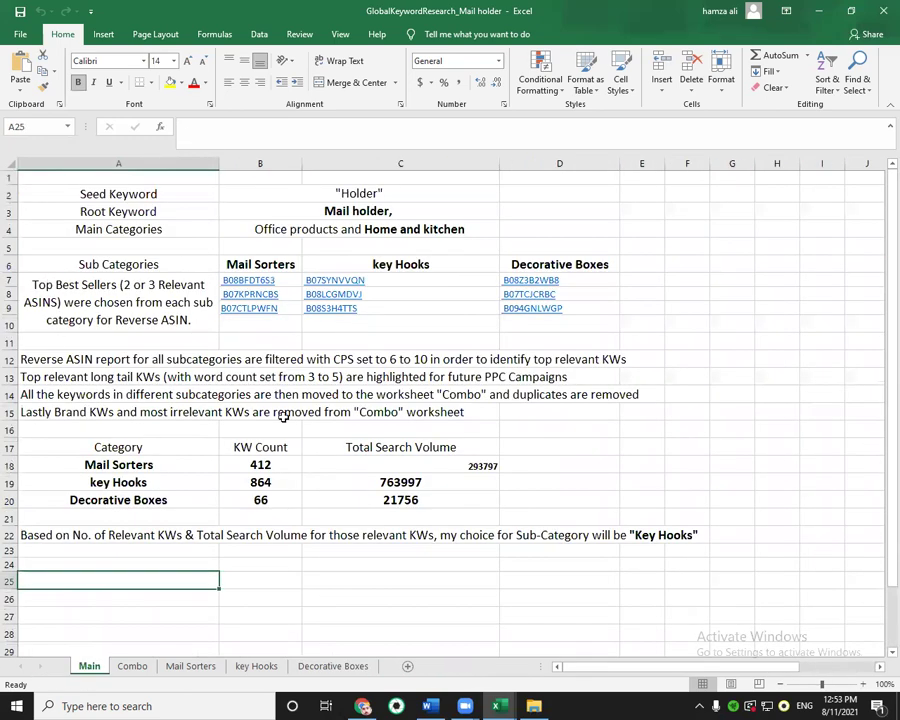
left_click(180, 667)
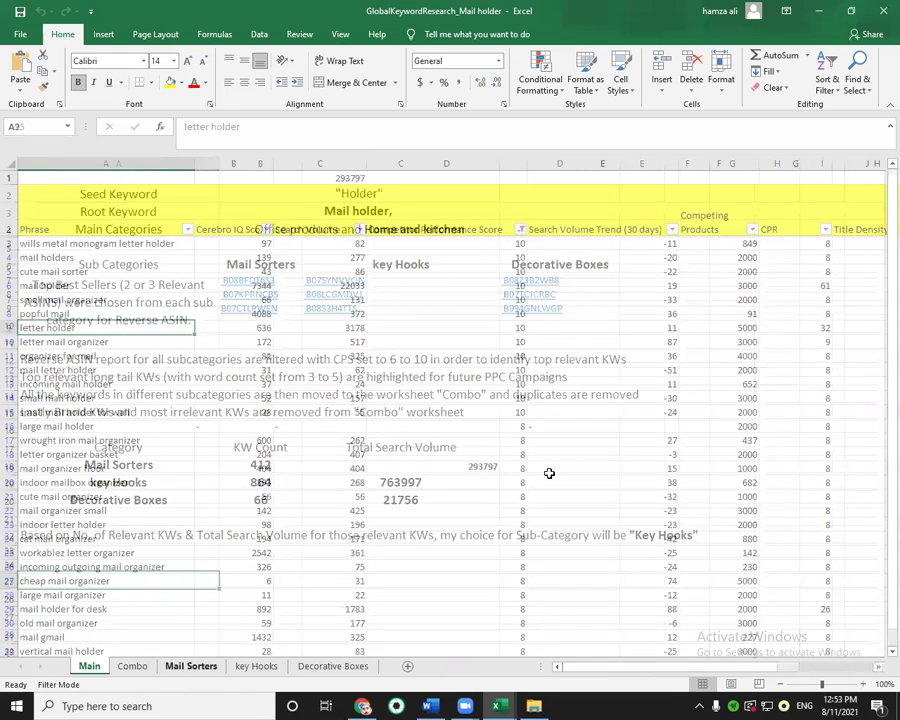
Sort the Mail Sorters keywords by Search Volume from largest to smallest.
scroll(252, 280, "up", 3)
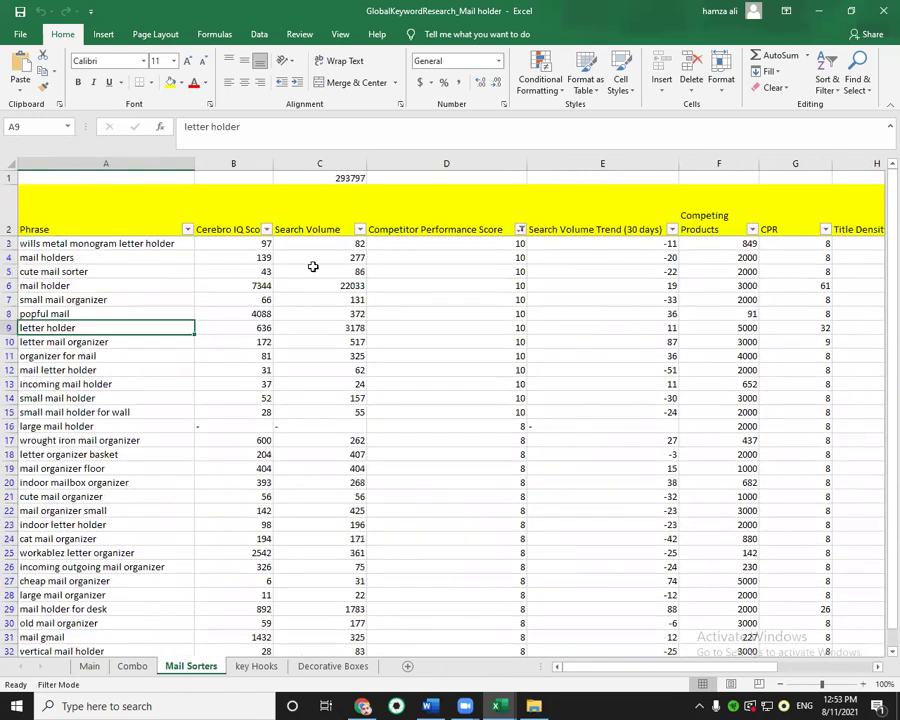
left_click(436, 240)
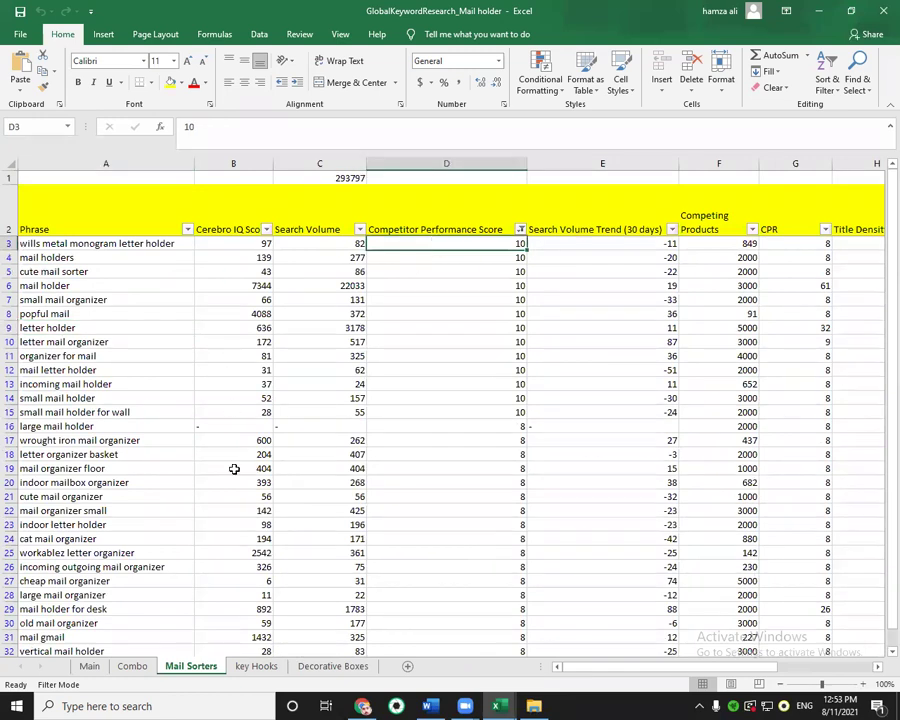
scroll(450, 520, "down", 2)
scroll(546, 629, "up", 1)
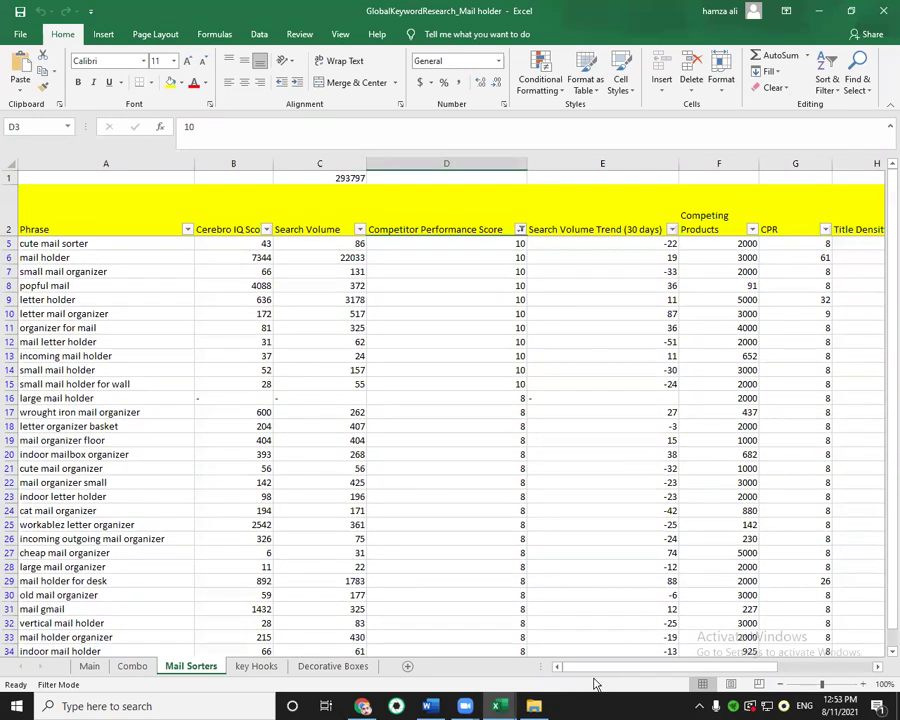
left_click_drag(585, 671, 371, 258)
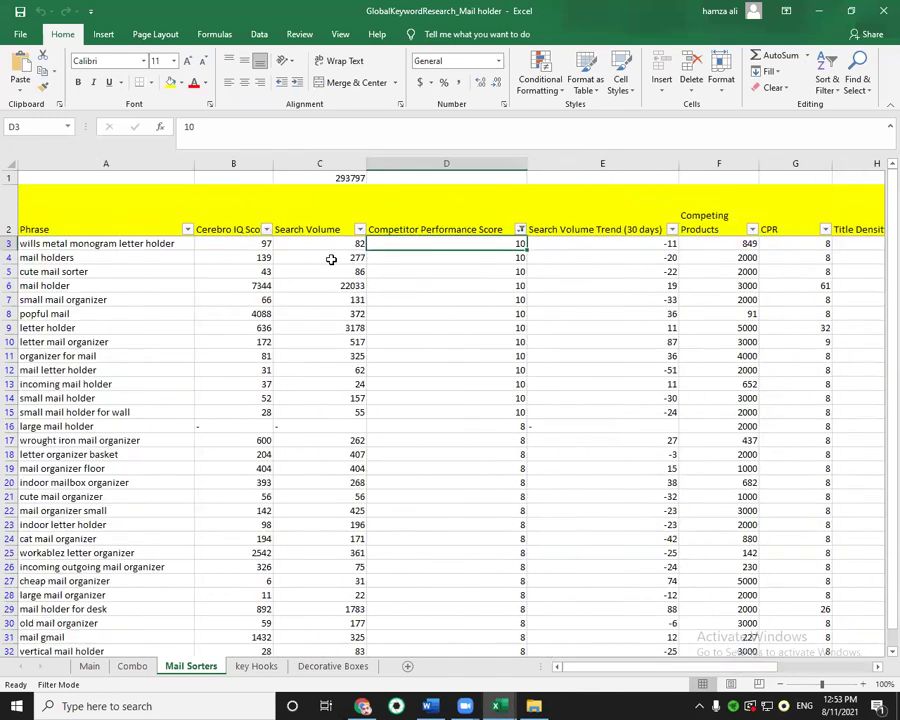
left_click(360, 230)
left_click(313, 261)
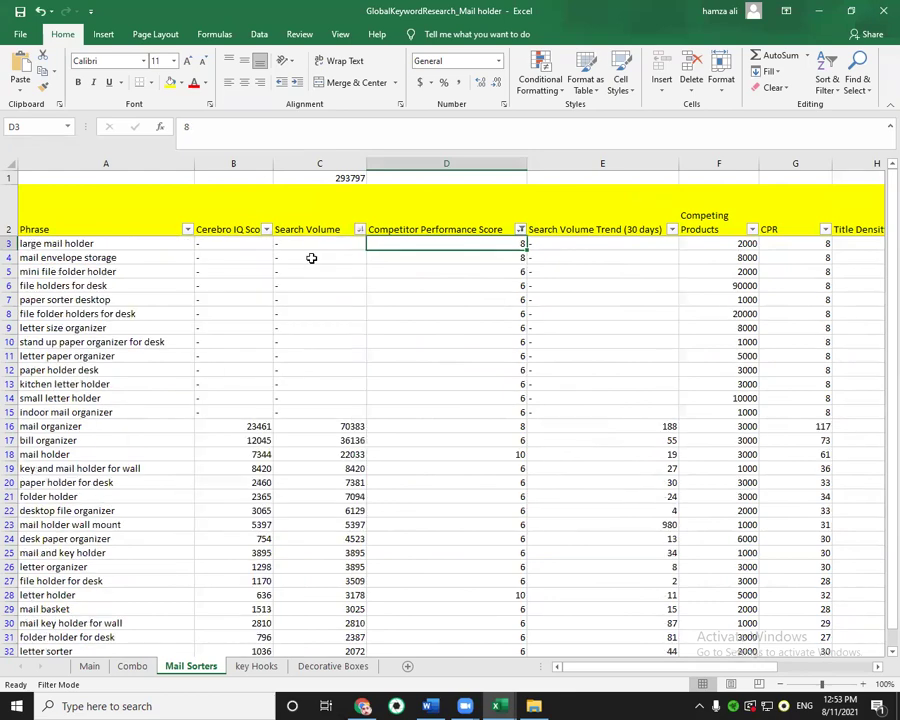
Verify the SUBTOTAL formula behind the 293797 total in C1, then go to key Hooks.
scroll(351, 341, "down", 2)
scroll(353, 346, "up", 1)
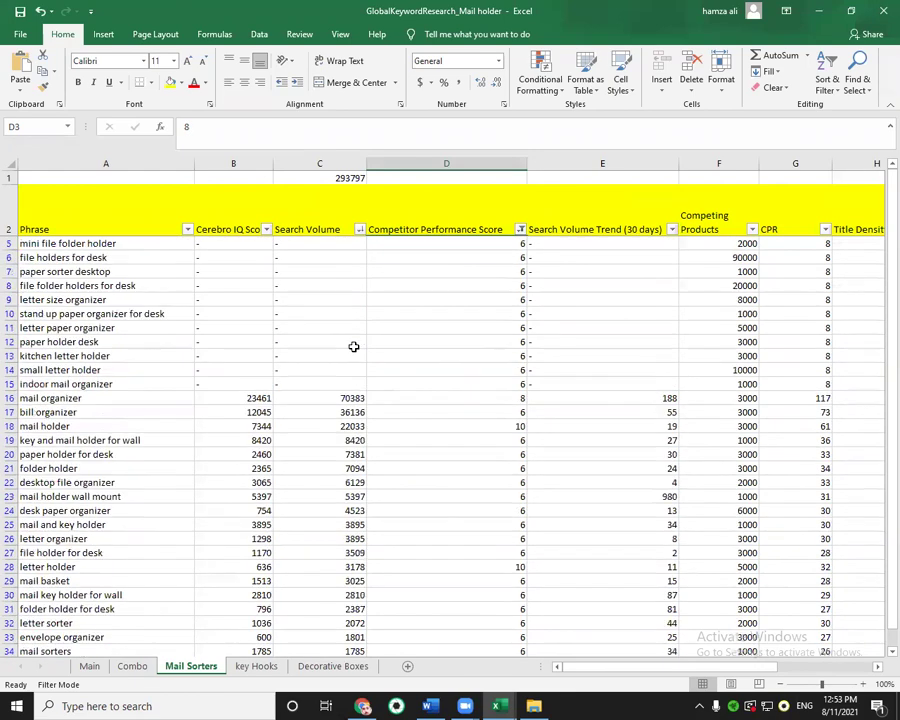
scroll(353, 346, "up", 1)
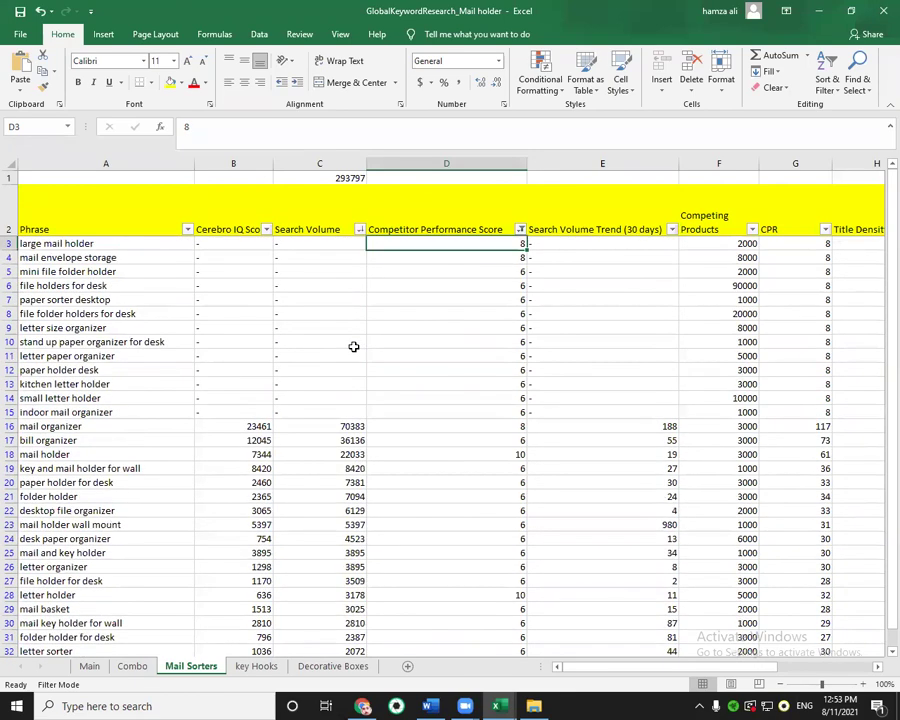
left_click(346, 178)
left_click(252, 666)
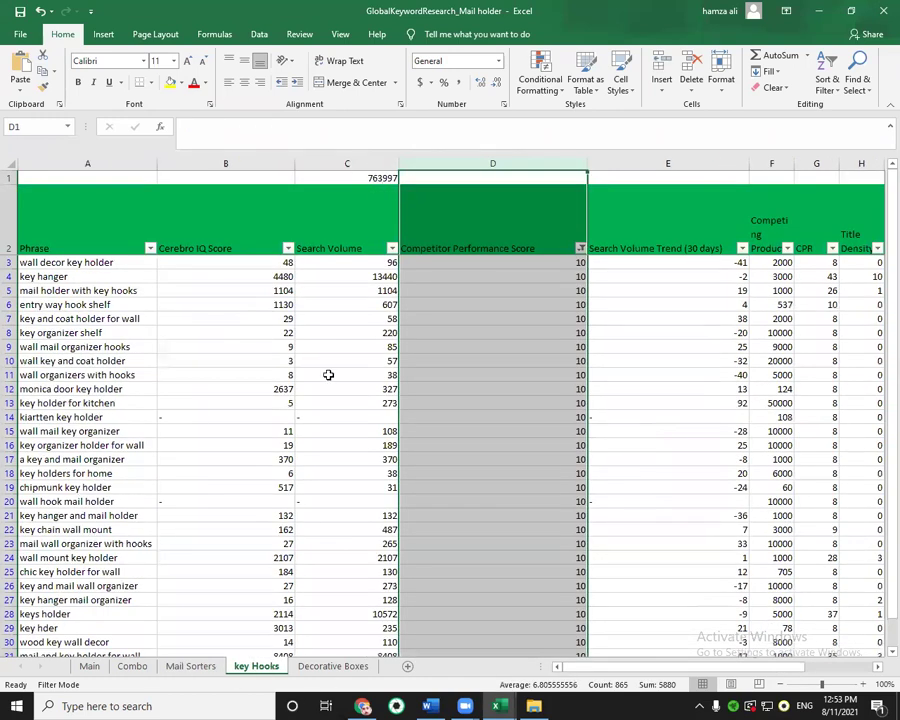
Sort the key Hooks keywords by Search Volume, largest first, and scroll the results.
left_click(391, 248)
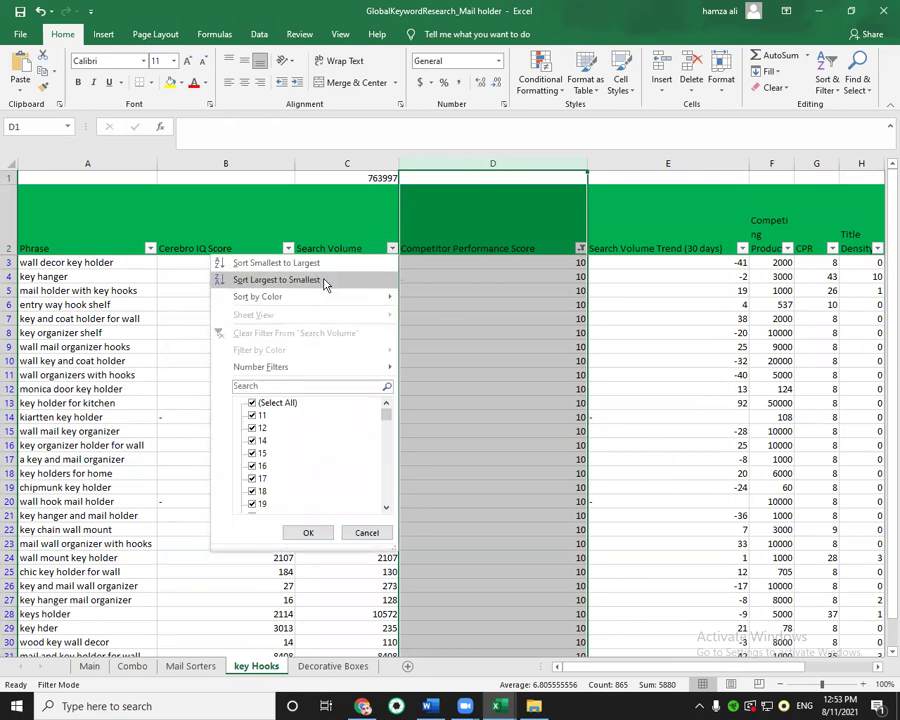
left_click(323, 280)
scroll(355, 335, "down", 8)
scroll(359, 348, "down", 8)
scroll(362, 374, "up", 5)
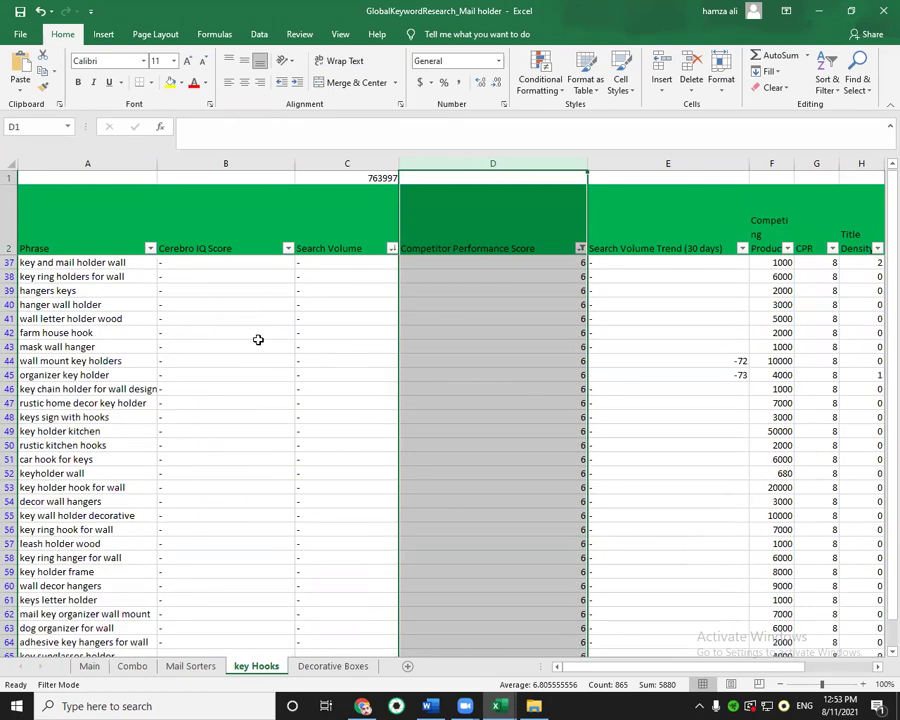
scroll(269, 408, "down", 5)
scroll(219, 456, "down", 3)
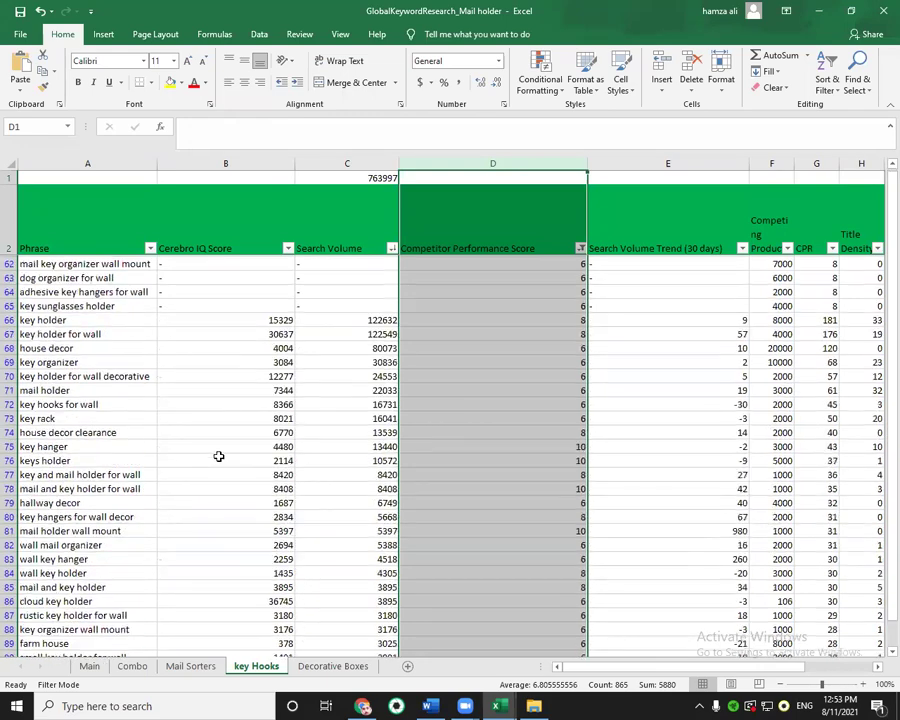
scroll(225, 452, "up", 2)
scroll(268, 363, "up", 3)
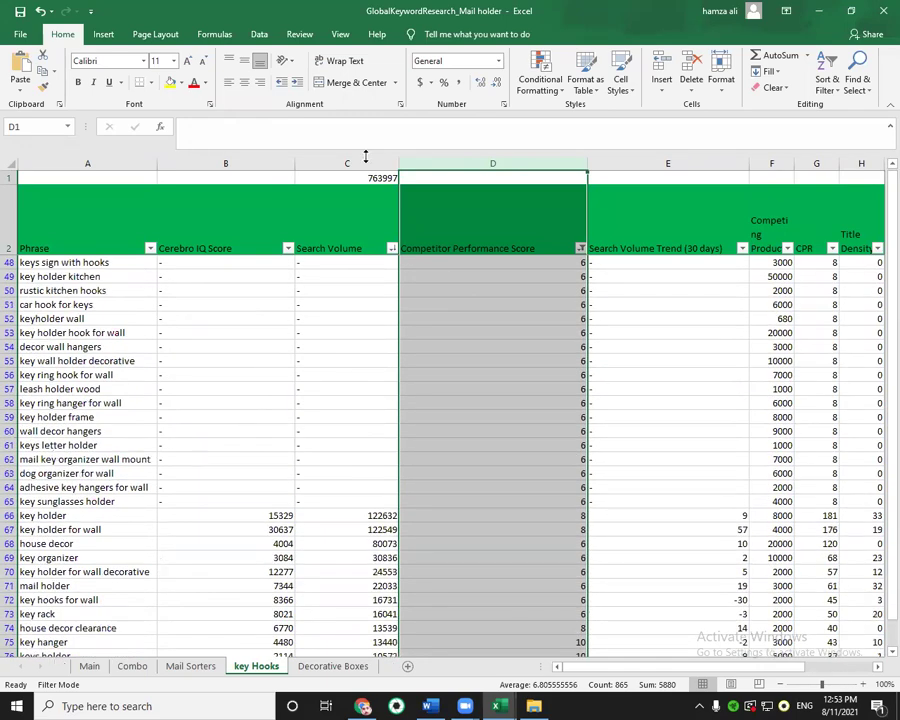
Check the 763997 search volume total in C1, then go to Decorative Boxes.
left_click(372, 178)
scroll(397, 213, "down", 5)
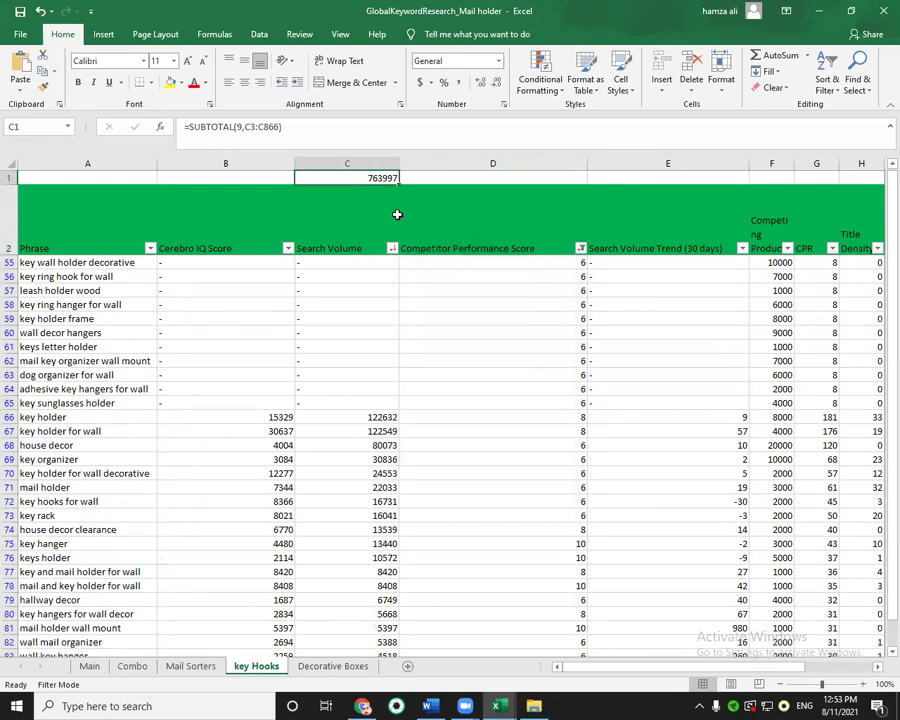
scroll(206, 510, "down", 8)
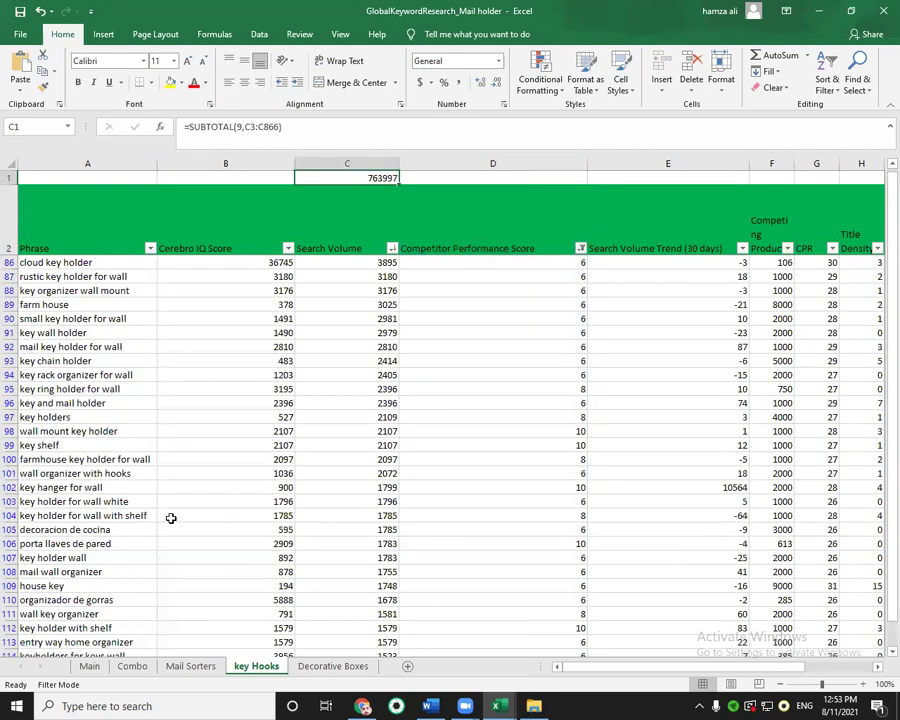
left_click(323, 668)
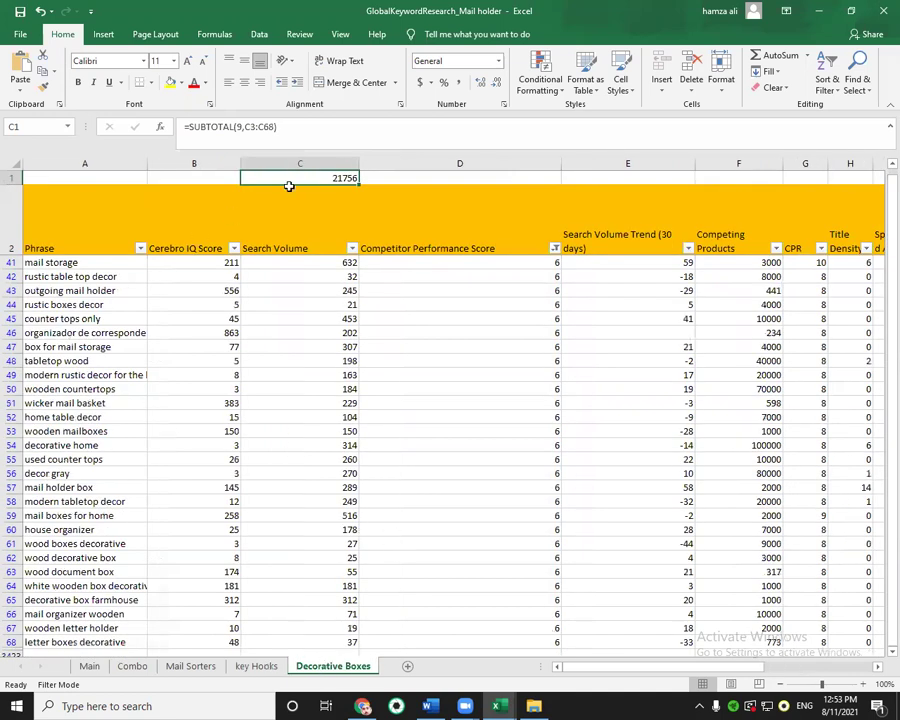
Review the Mail Sorters sheet, then scroll through the key Hooks keyword table.
left_click(190, 665)
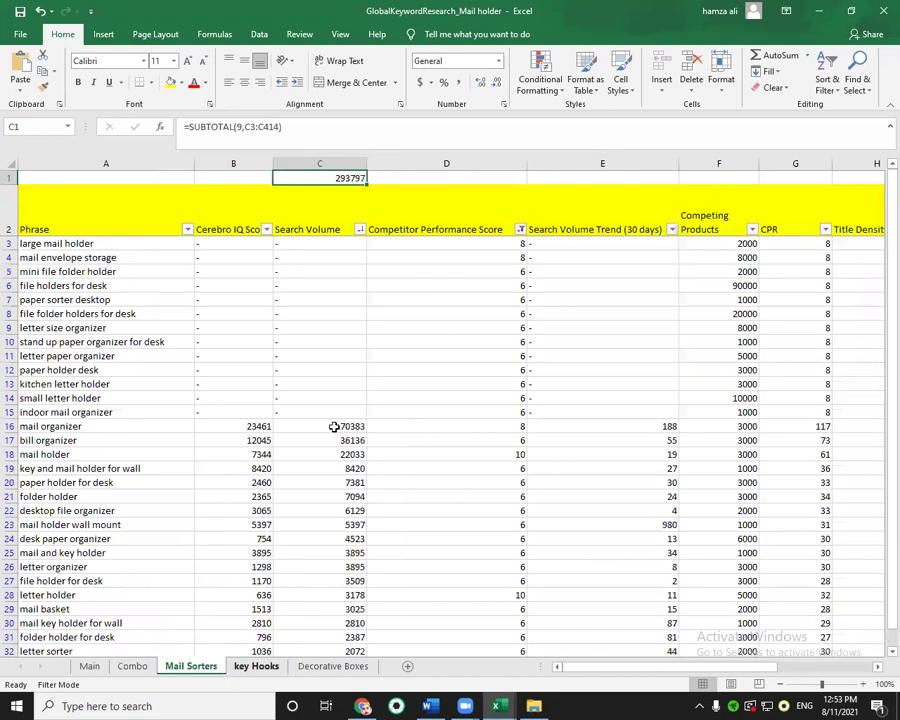
key("ctrl+Page_Down")
scroll(332, 427, "up", 2)
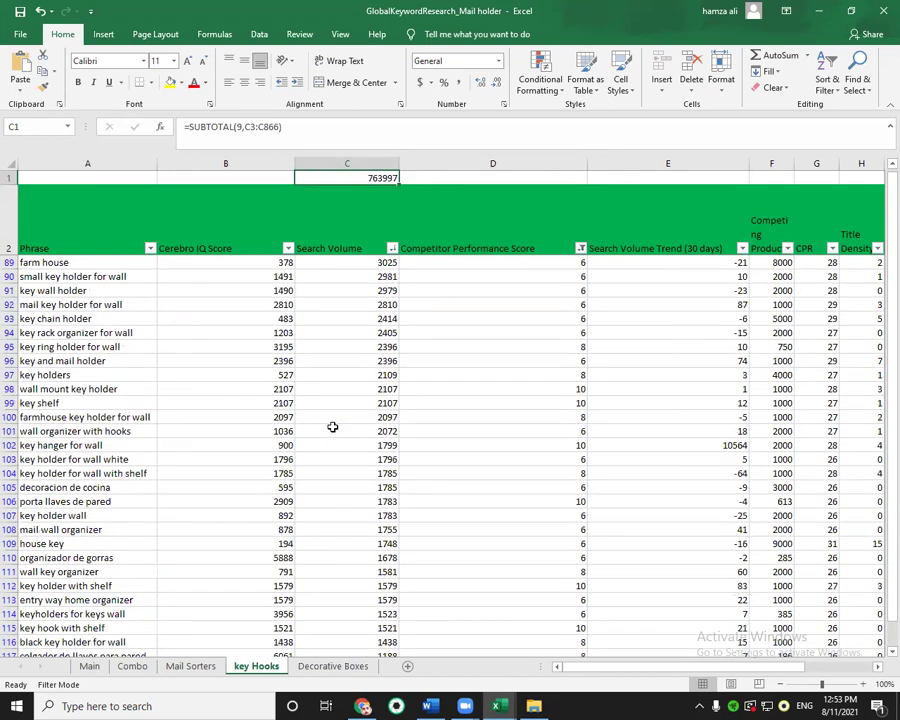
scroll(332, 427, "up", 6)
scroll(802, 525, "up", 3)
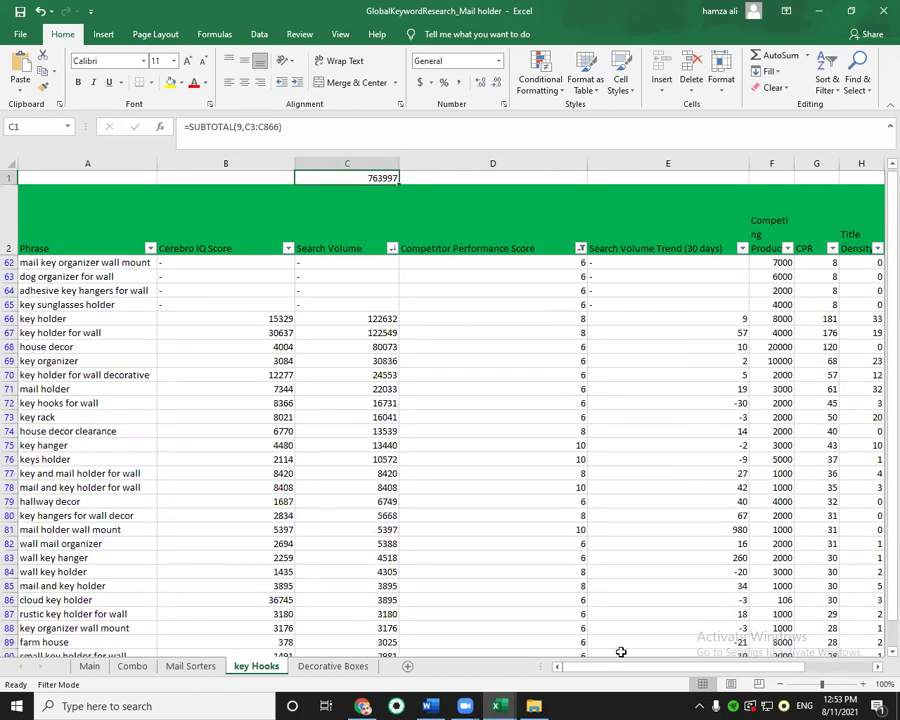
left_click_drag(885, 230, 883, 185)
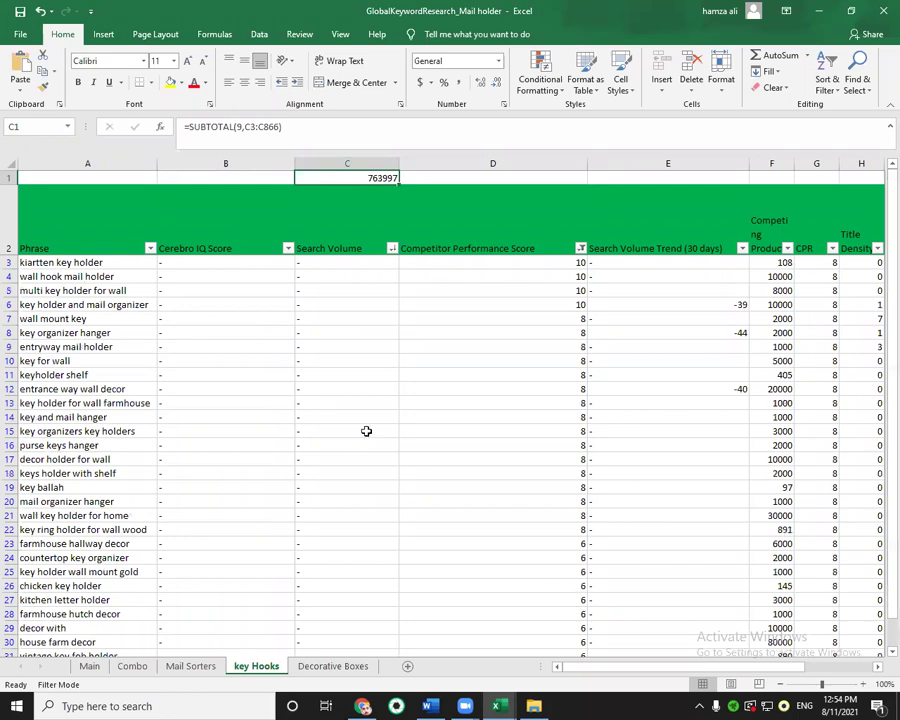
Finish scanning key Hooks and return to the Main sheet's 293797, 763997 and 21756 totals.
scroll(372, 438, "down", 3)
scroll(382, 449, "up", 2)
scroll(400, 442, "down", 9)
scroll(411, 441, "down", 5)
left_click_drag(885, 225, 885, 160)
scroll(150, 430, "down", 4)
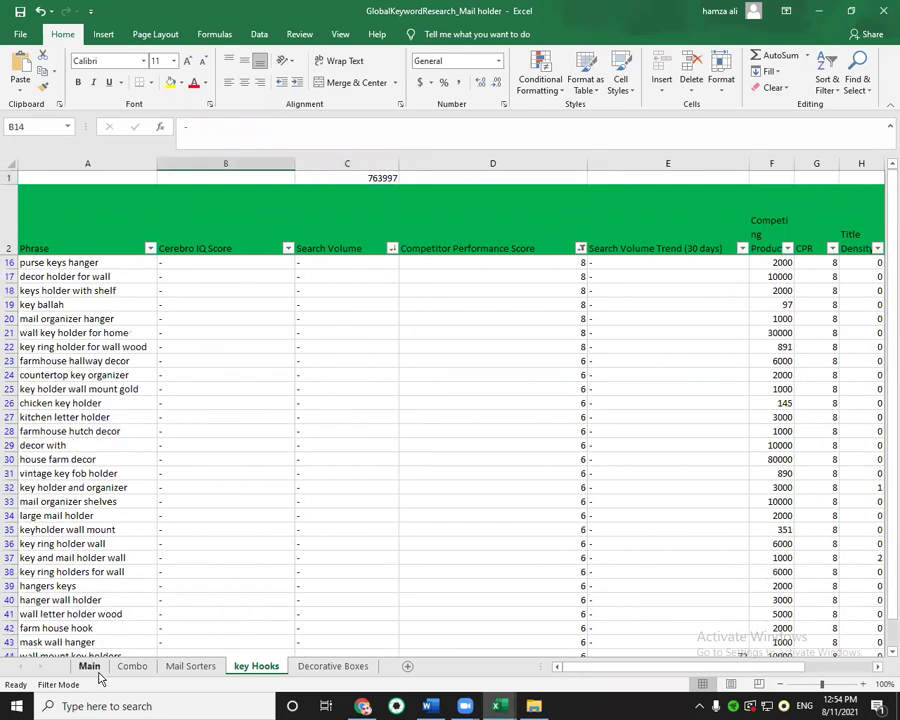
left_click(92, 667)
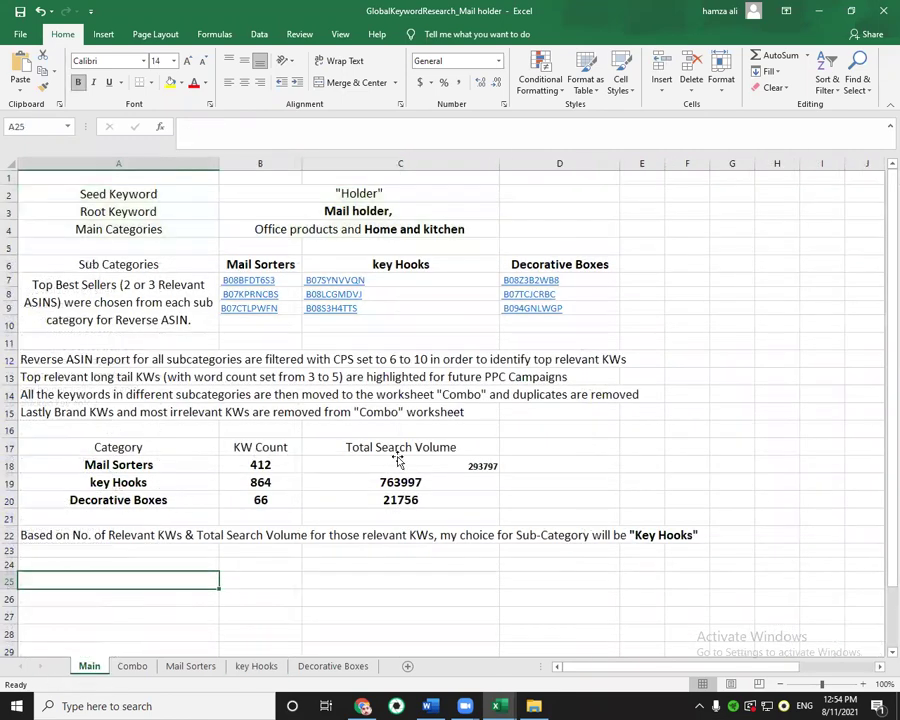
left_click(400, 465)
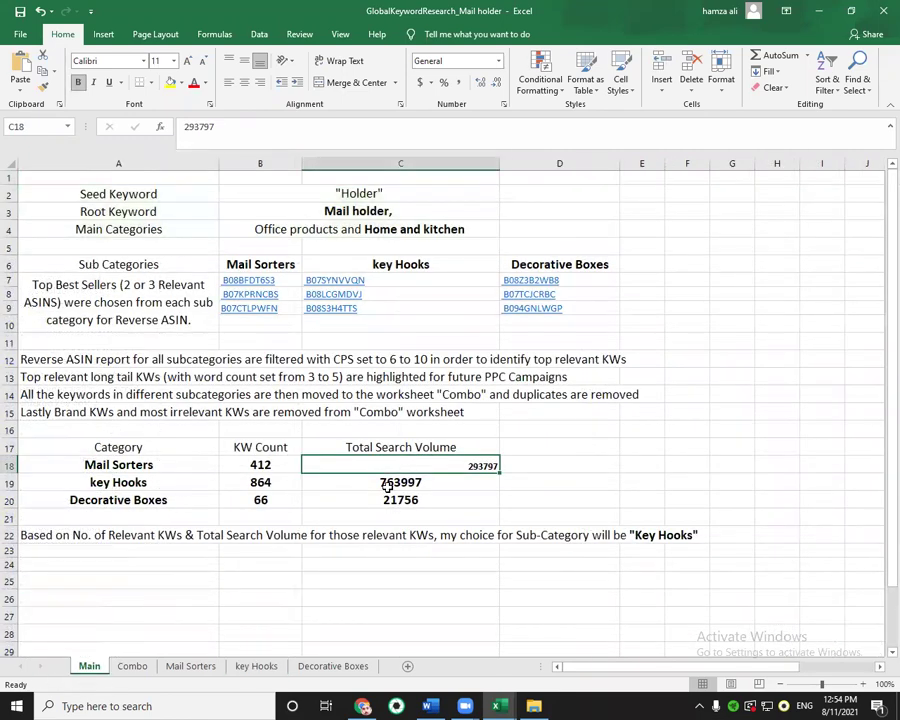
left_click(385, 484)
left_click(350, 210)
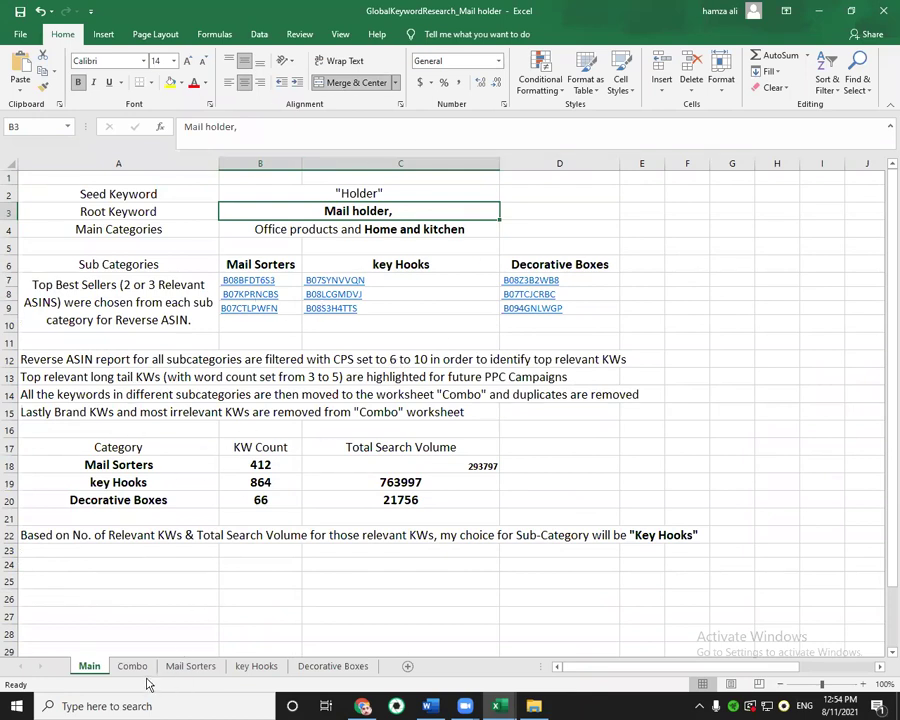
left_click(189, 666)
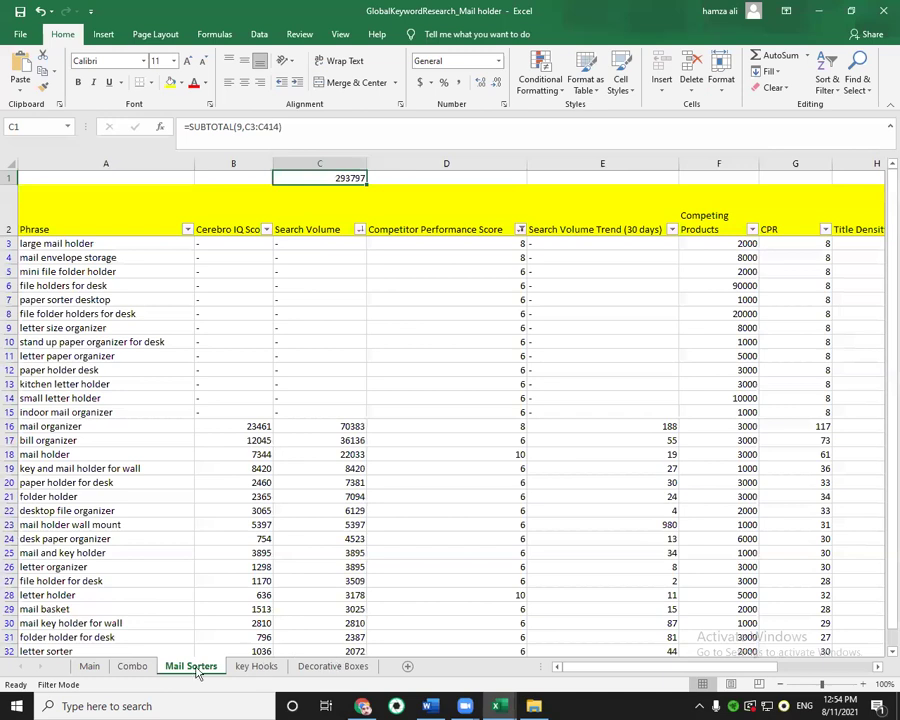
left_click(256, 666)
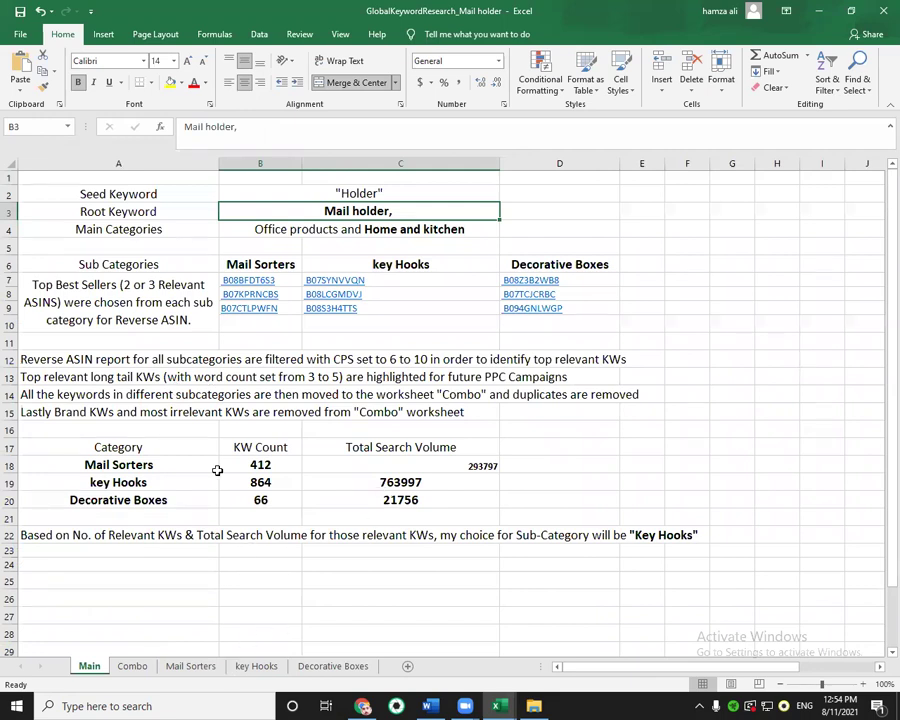
left_click_drag(157, 467, 458, 468)
left_click(458, 468)
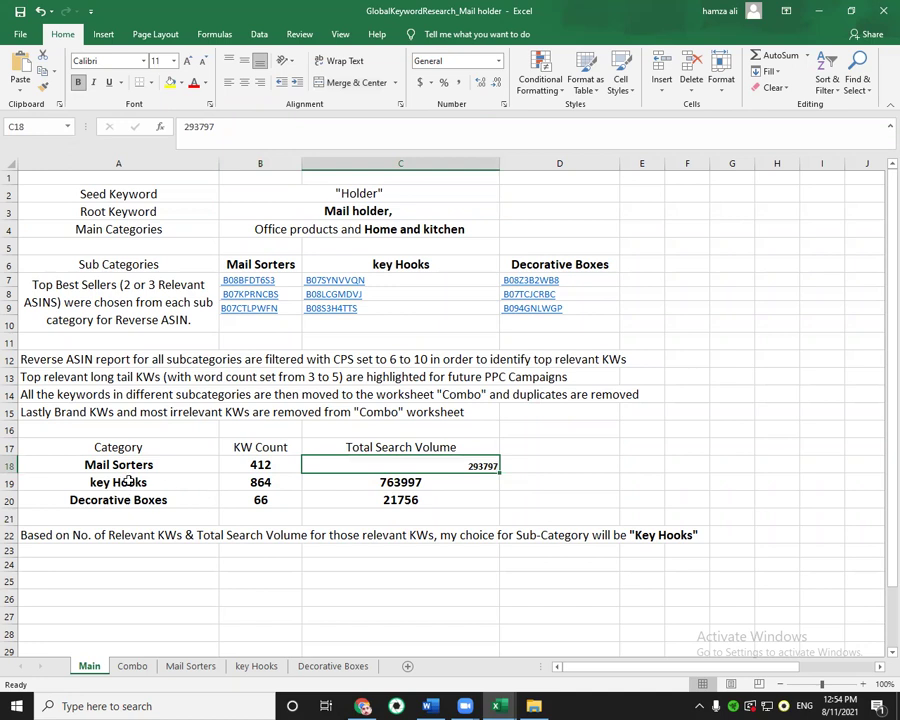
left_click_drag(128, 482, 440, 500)
left_click(278, 511)
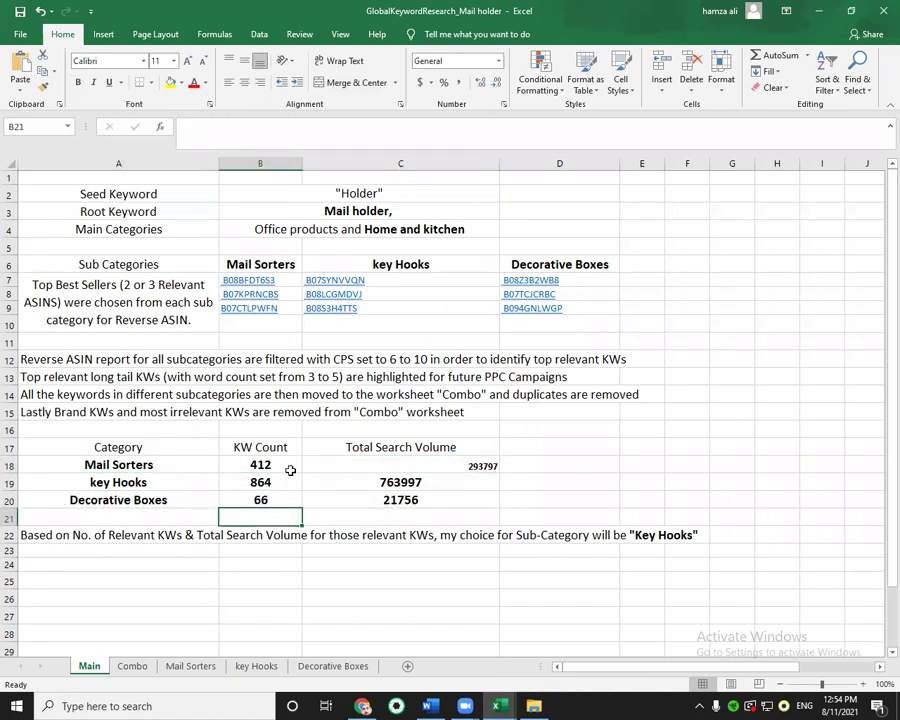
left_click(284, 481)
left_click(377, 487)
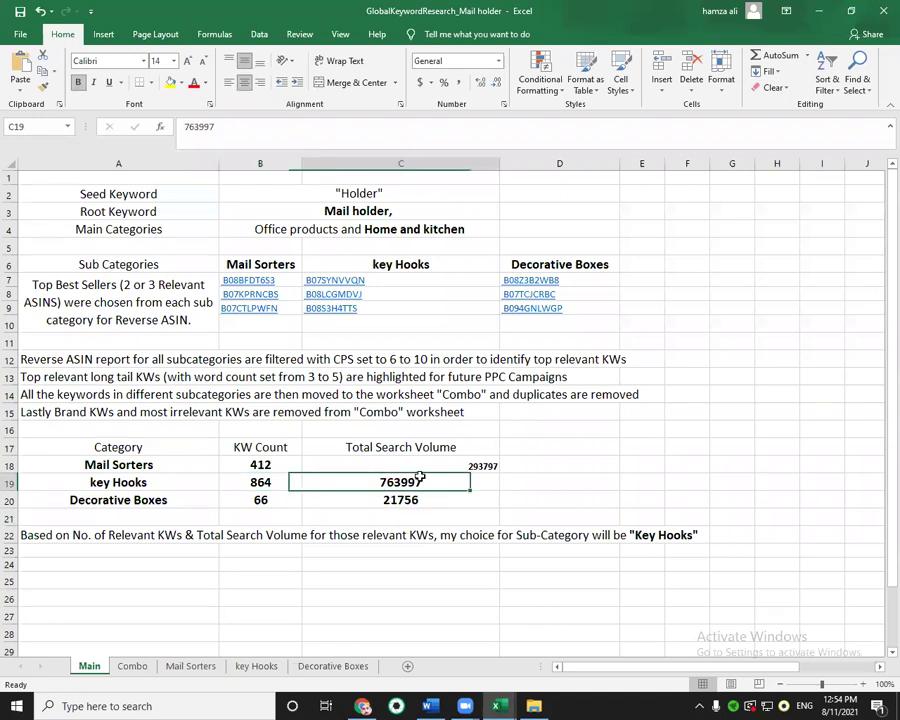
left_click_drag(430, 474, 486, 477)
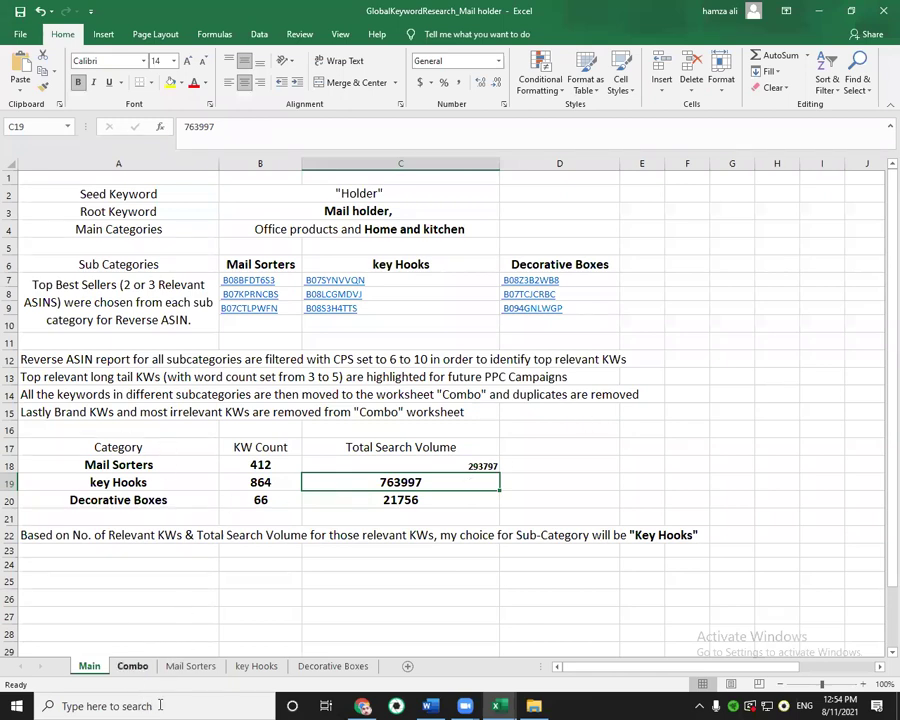
Cycle through Mail Sorters, Decorative Boxes, key Hooks and Combo, ending on Mail Sorters.
left_click(210, 668)
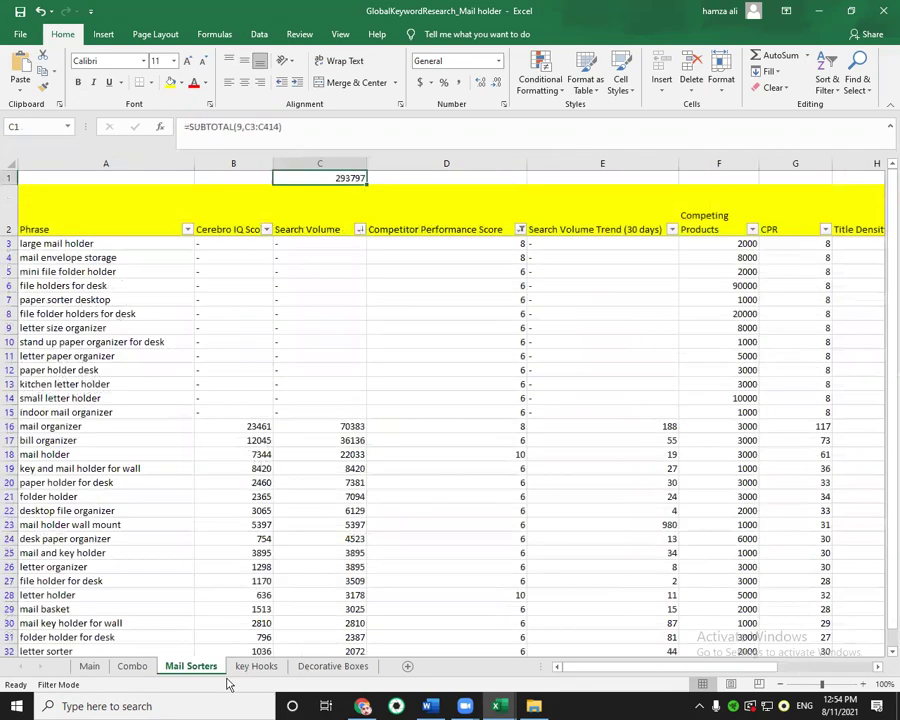
left_click(332, 666)
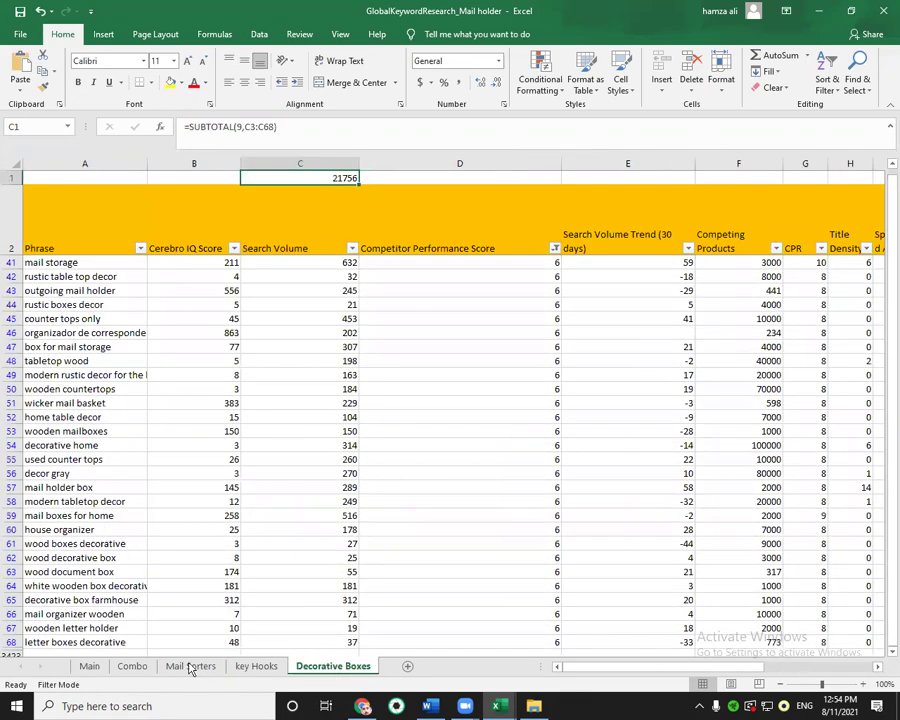
left_click(243, 664)
left_click(132, 666)
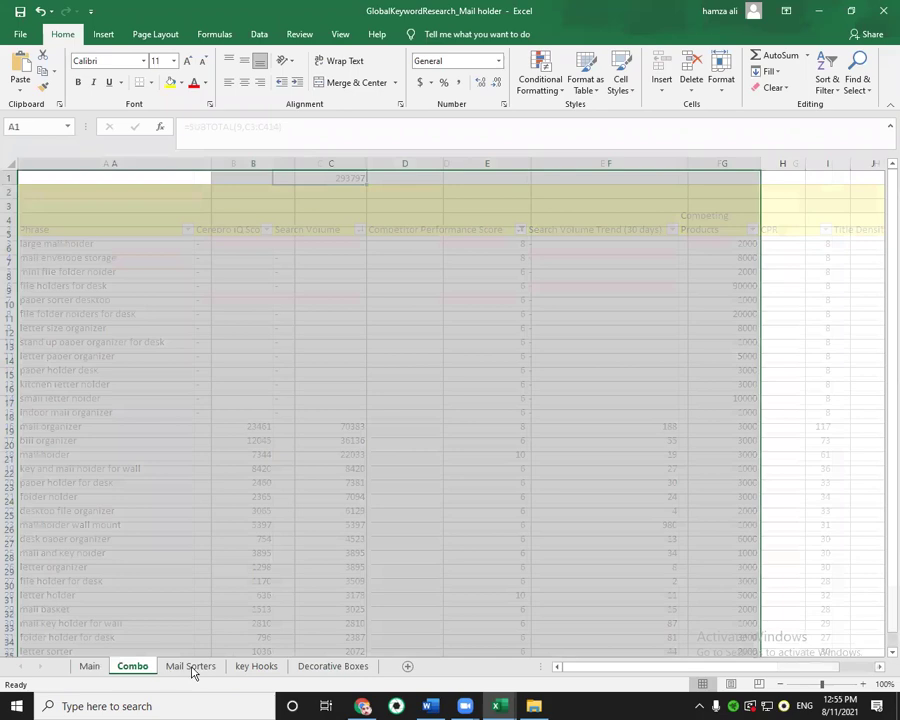
left_click(216, 668)
Select the Mail Sorters Phrase column down to the last keyword, then clear the selection.
left_click_drag(130, 242, 100, 327)
key("ctrl+shift+Down")
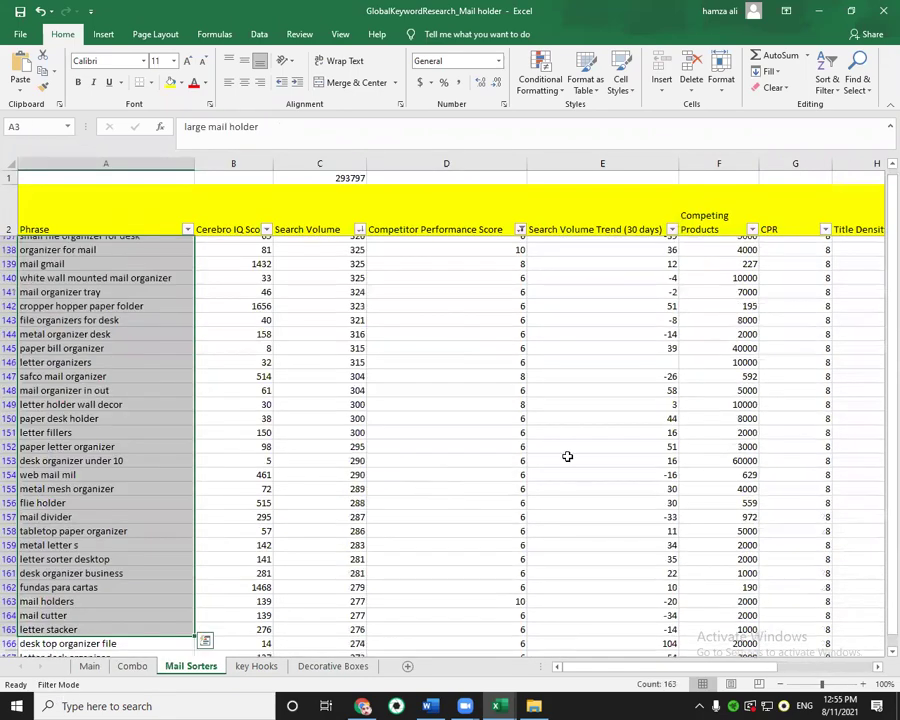
left_click(446, 488)
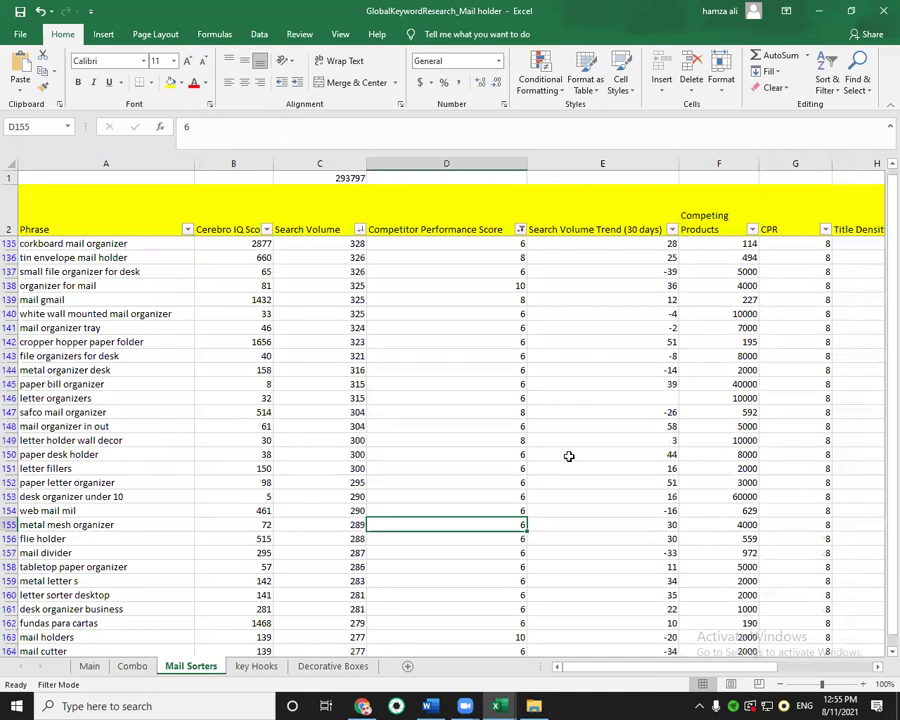
scroll(568, 456, "up", 2)
scroll(568, 457, "up", 10)
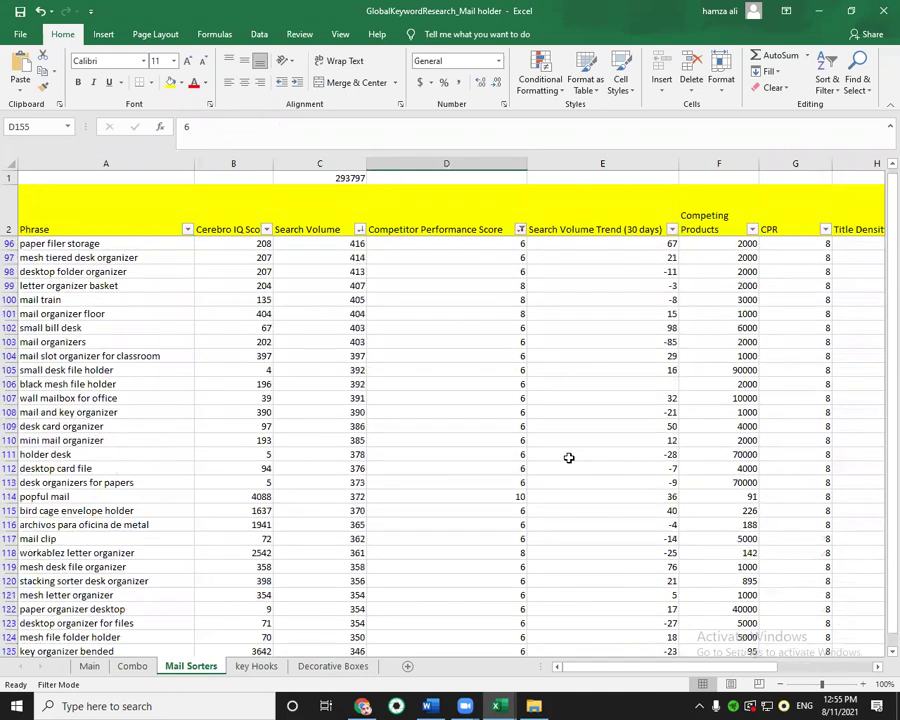
scroll(568, 457, "up", 18)
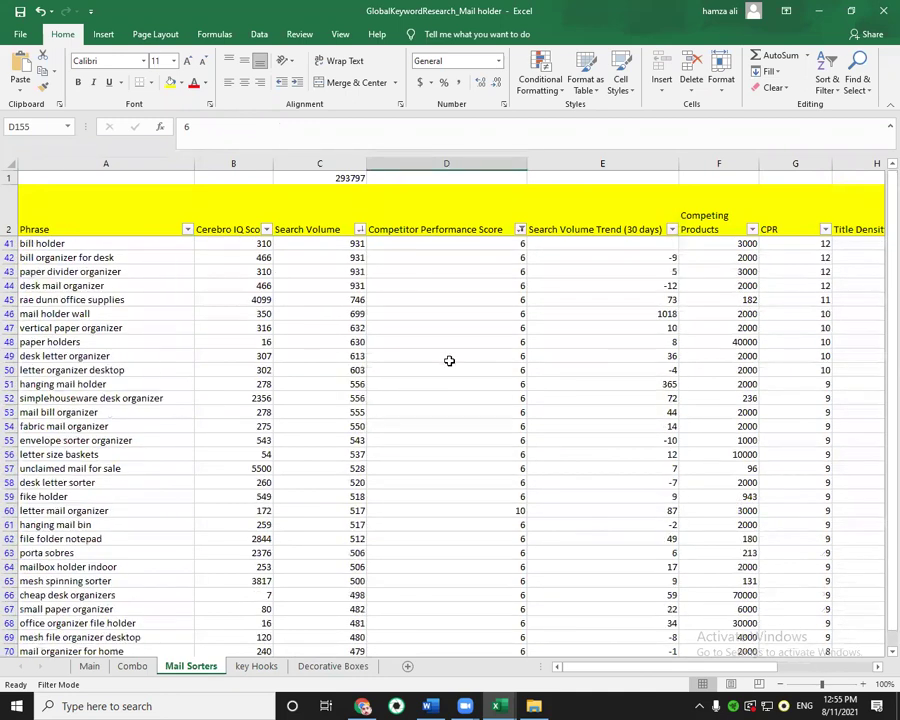
scroll(449, 360, "up", 8)
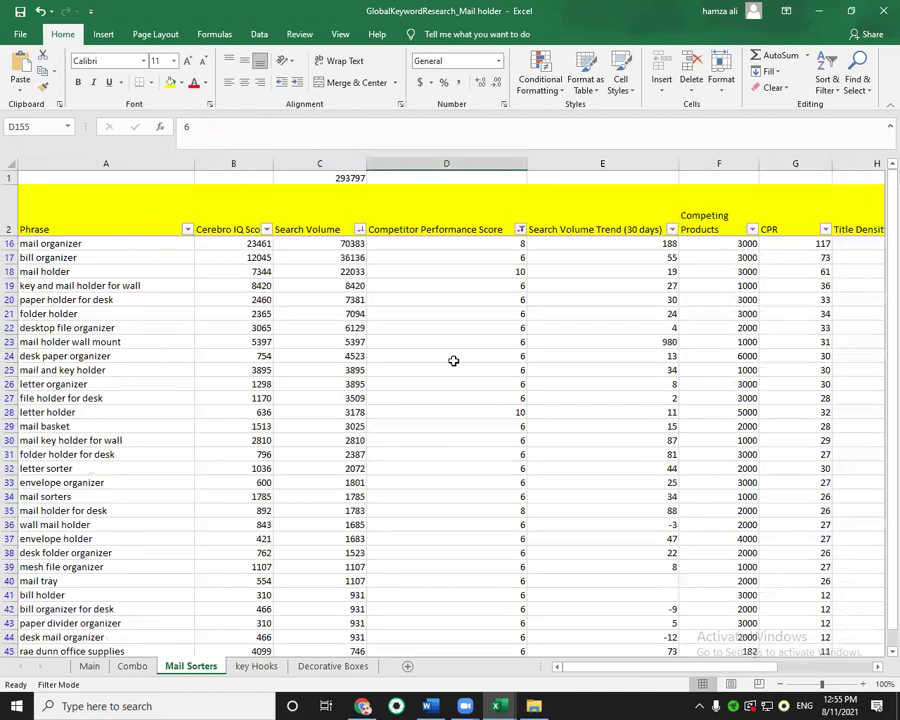
scroll(453, 361, "down", 3)
Browse the Combo, Mail Sorters and key Hooks sheets, ending on Mail Sorters.
left_click(144, 666)
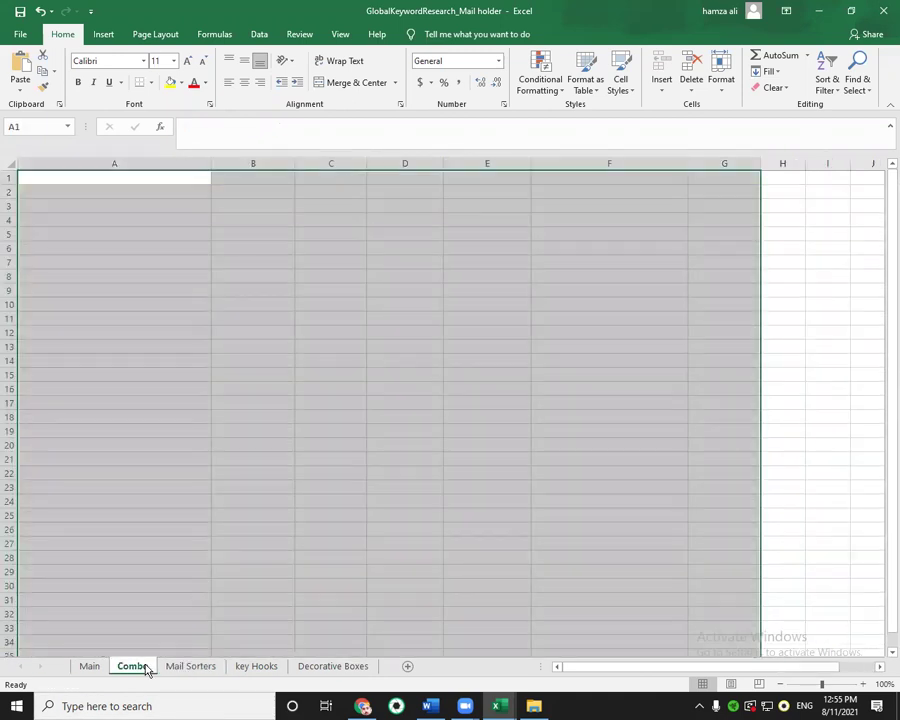
left_click(188, 668)
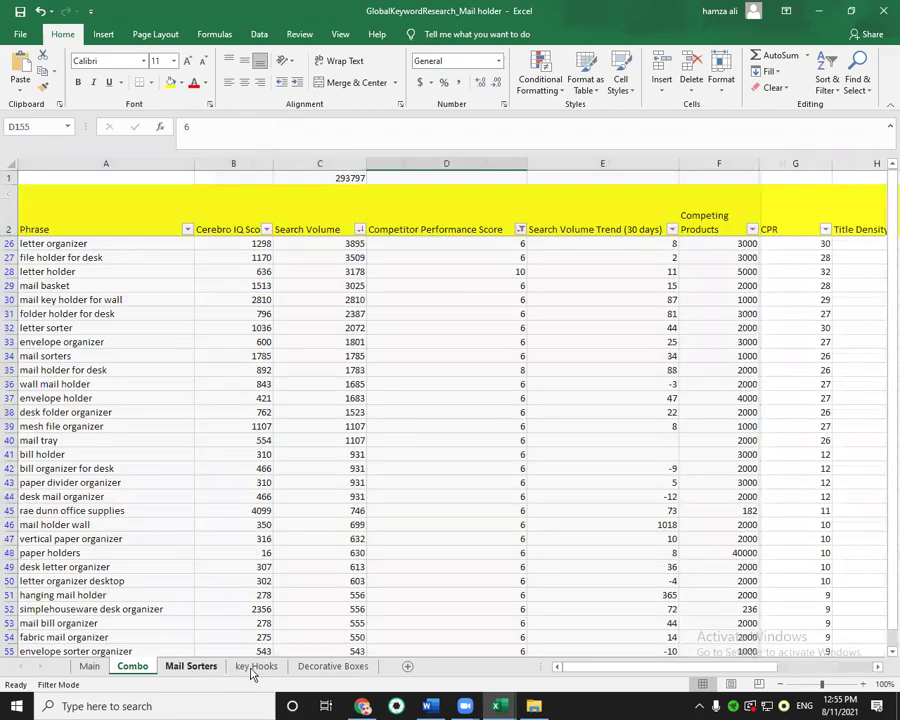
left_click(256, 666)
left_click(178, 666)
scroll(176, 459, "up", 5)
scroll(176, 459, "up", 3)
scroll(176, 459, "down", 6)
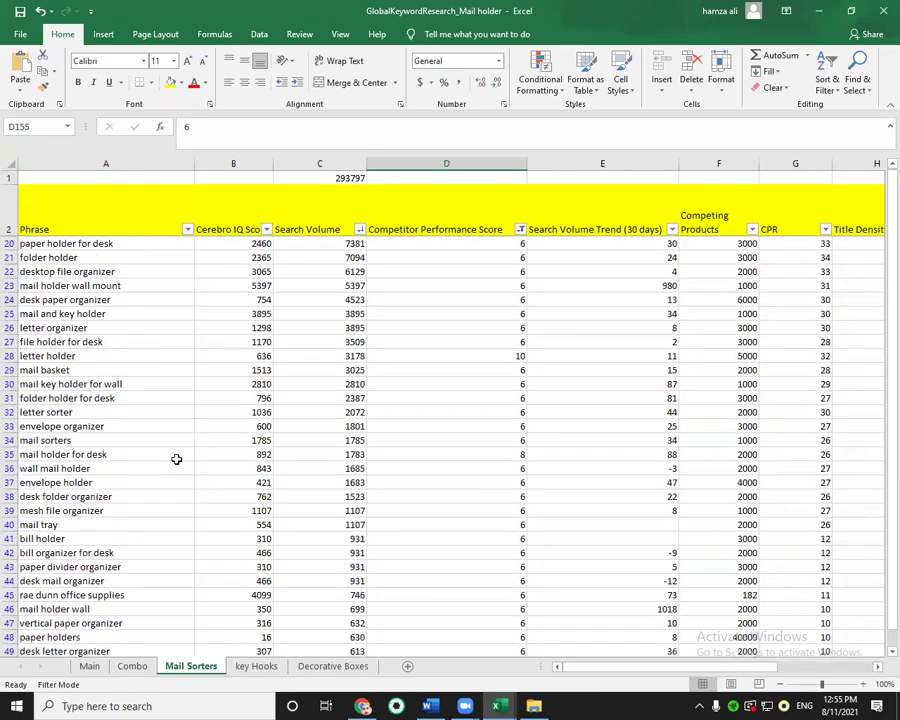
Delete the empty Combo sheet and return to the Main summary sheet.
right_click(118, 668)
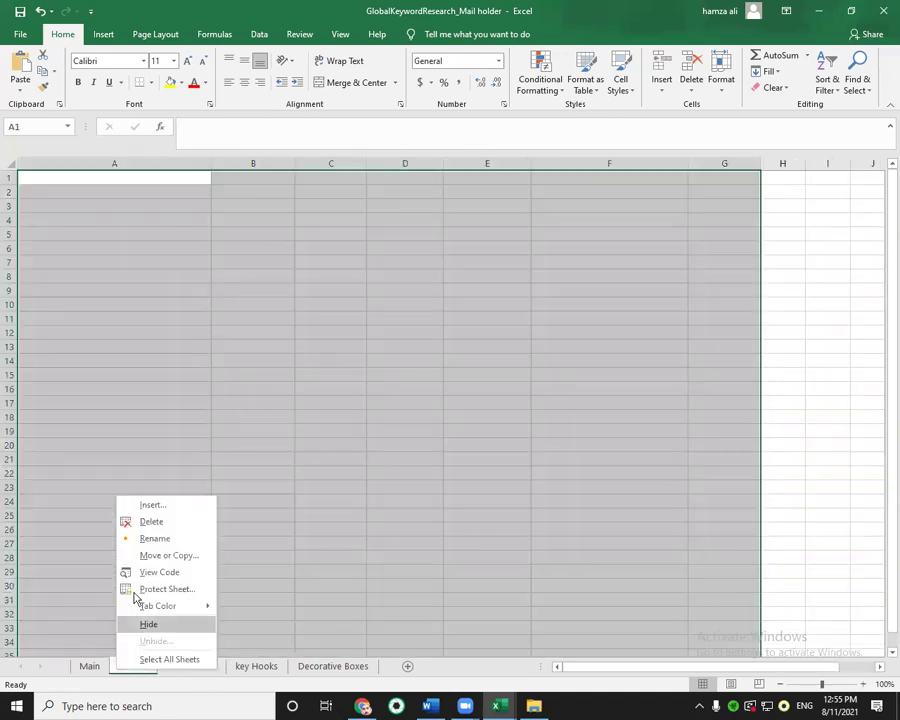
left_click(150, 522)
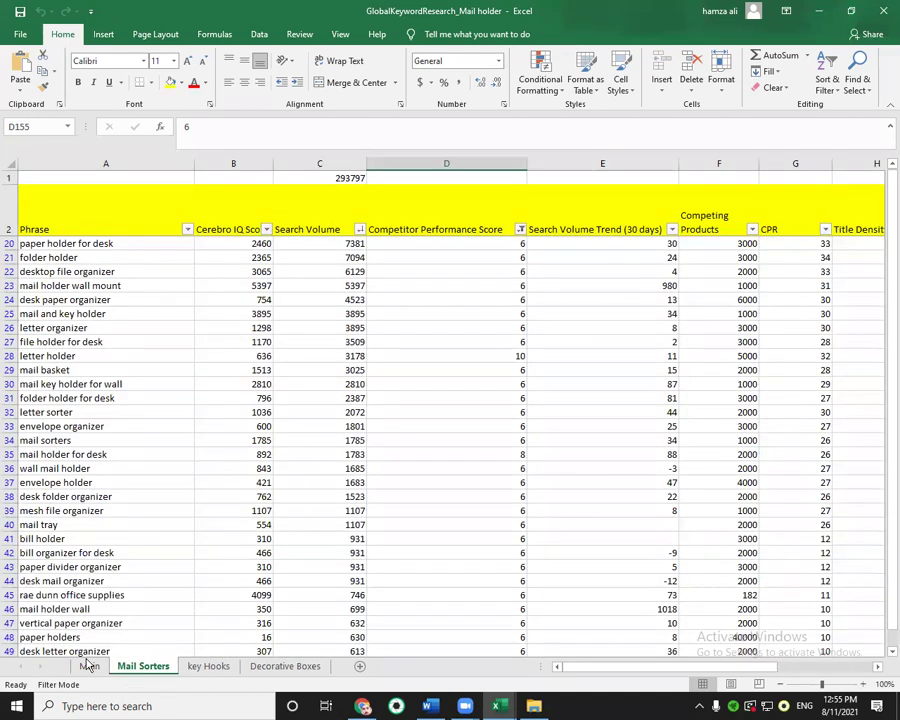
key("ctrl+Page_Up")
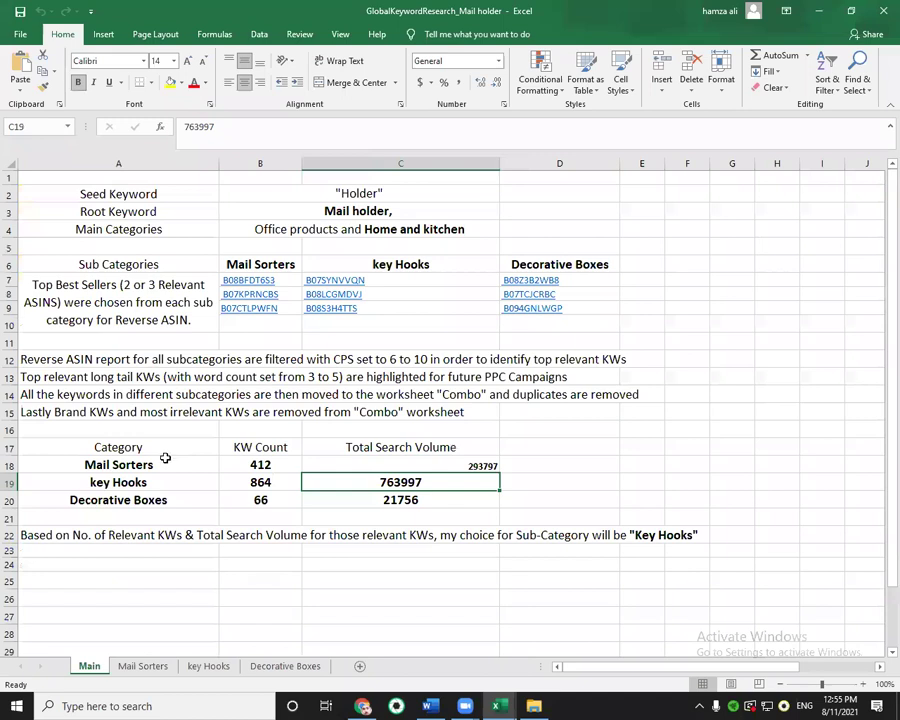
left_click_drag(118, 465, 455, 465)
left_click_drag(449, 510, 441, 495)
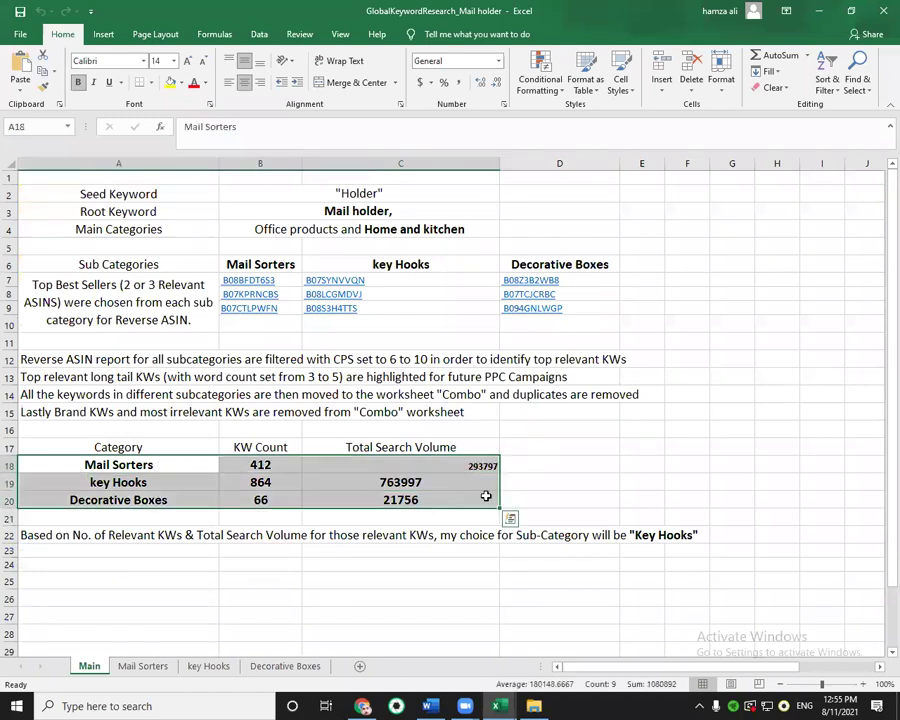
left_click_drag(380, 264, 389, 305)
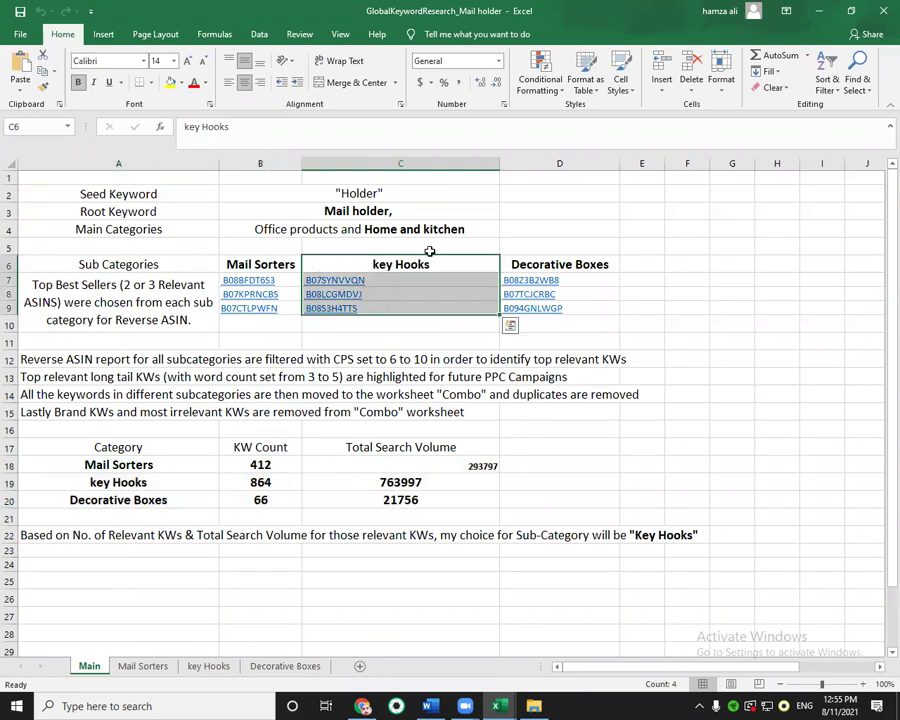
scroll(230, 570, "down", 1)
Flip between Mail Sorters and key Hooks, scrolling the Mail Sorters keyword list.
left_click(145, 667)
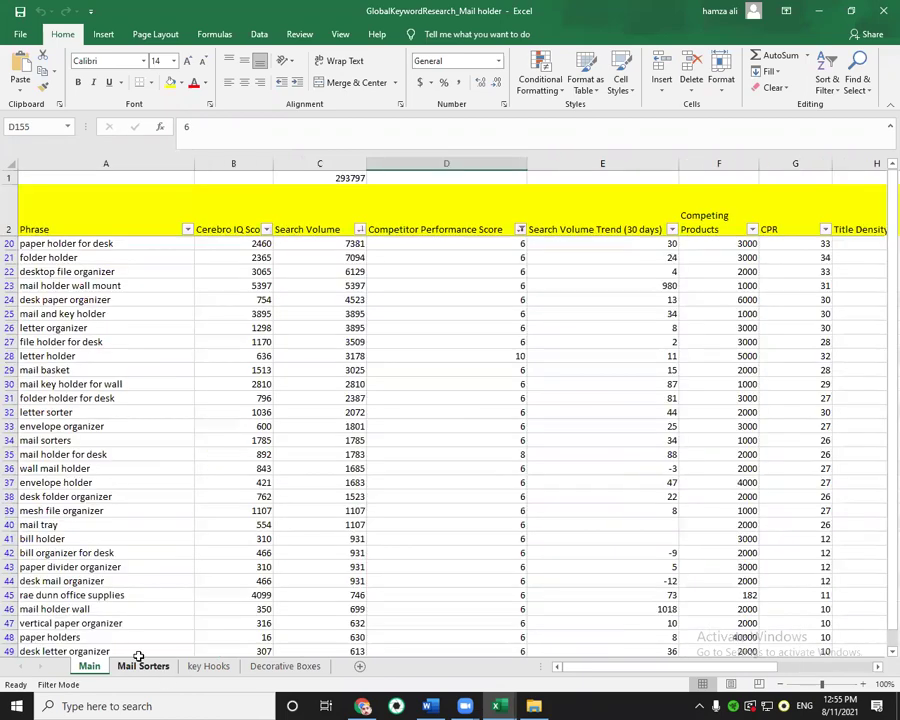
left_click(218, 668)
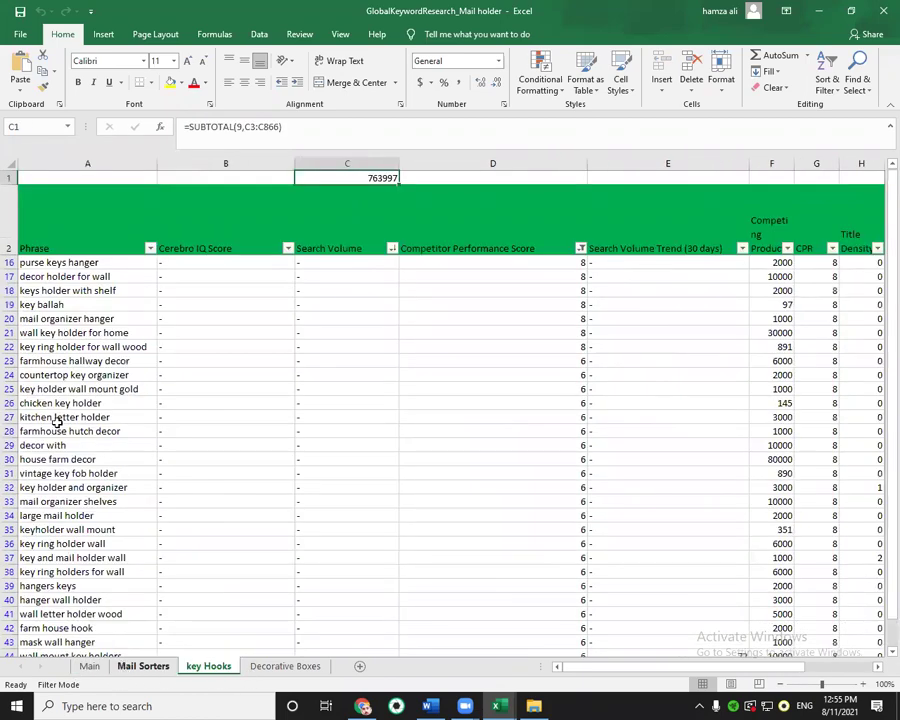
key("ctrl+Page_Up")
scroll(105, 410, "down", 7)
scroll(102, 432, "up", 8)
scroll(102, 428, "down", 4)
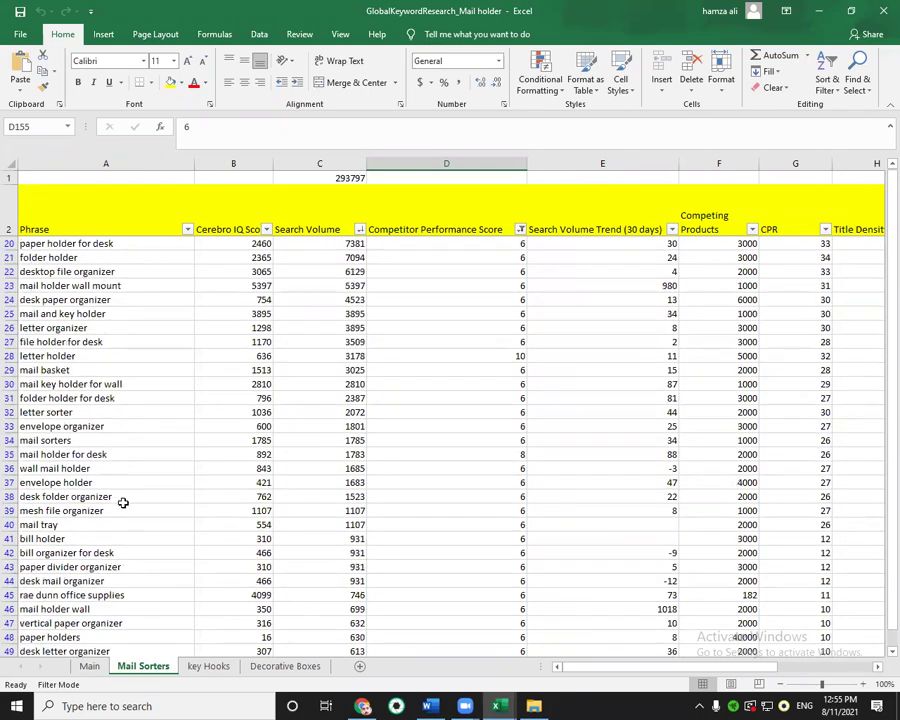
scroll(115, 550, "down", 6)
Scroll through the key Hooks keyword table.
left_click(208, 666)
scroll(46, 545, "down", 8)
scroll(46, 545, "down", 7)
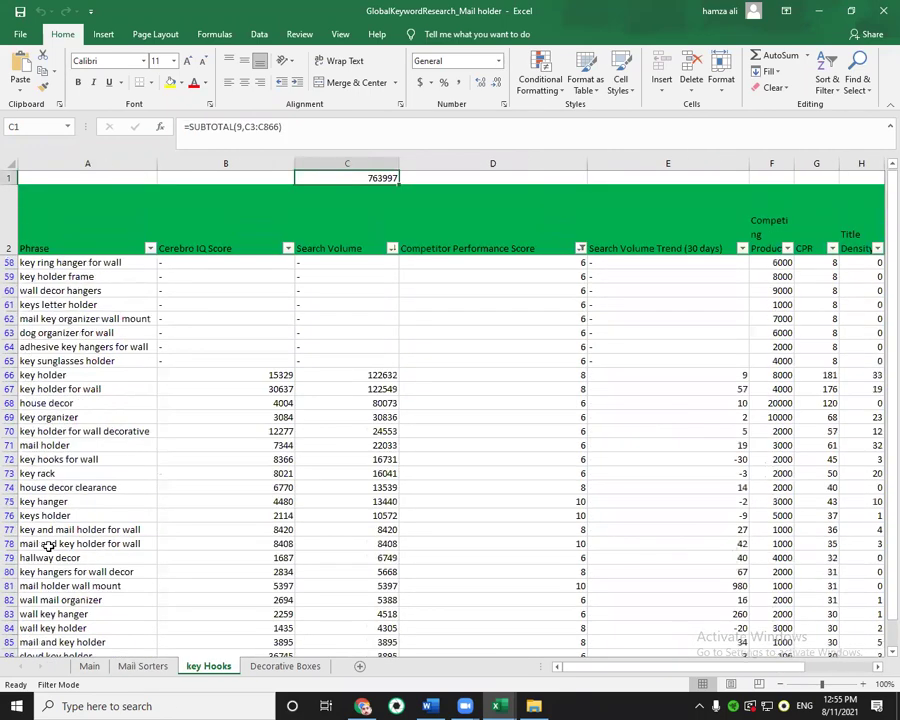
scroll(48, 546, "down", 19)
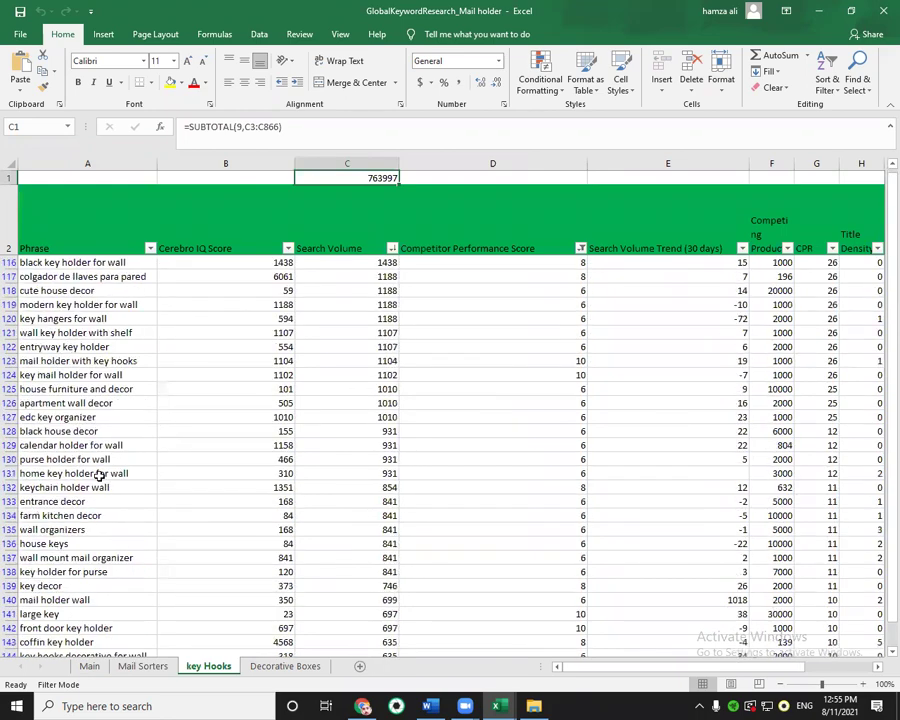
scroll(102, 580, "down", 3)
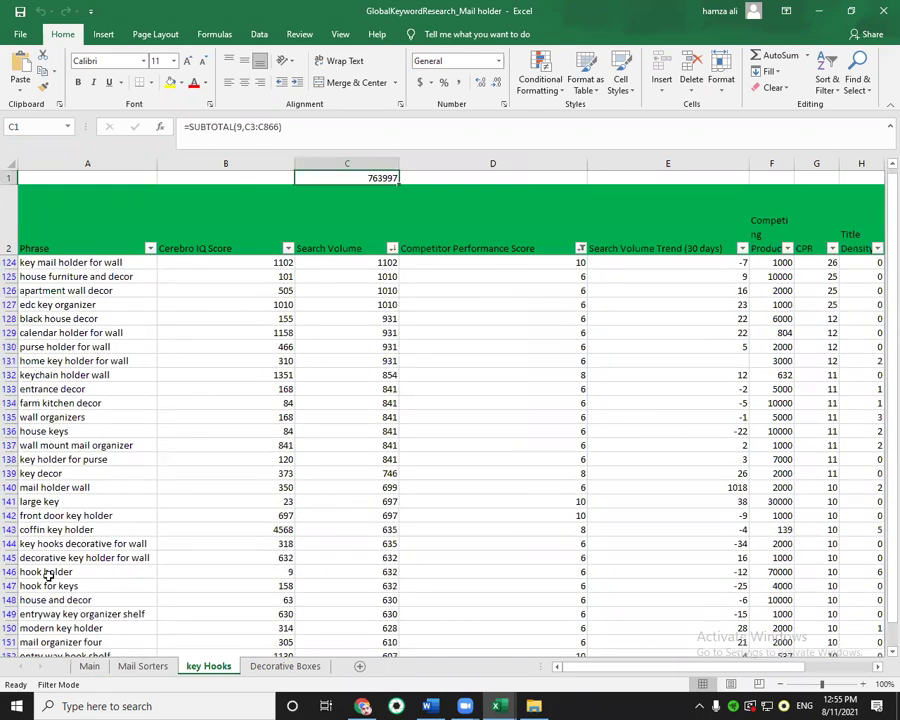
scroll(46, 575, "down", 1)
scroll(80, 585, "up", 2)
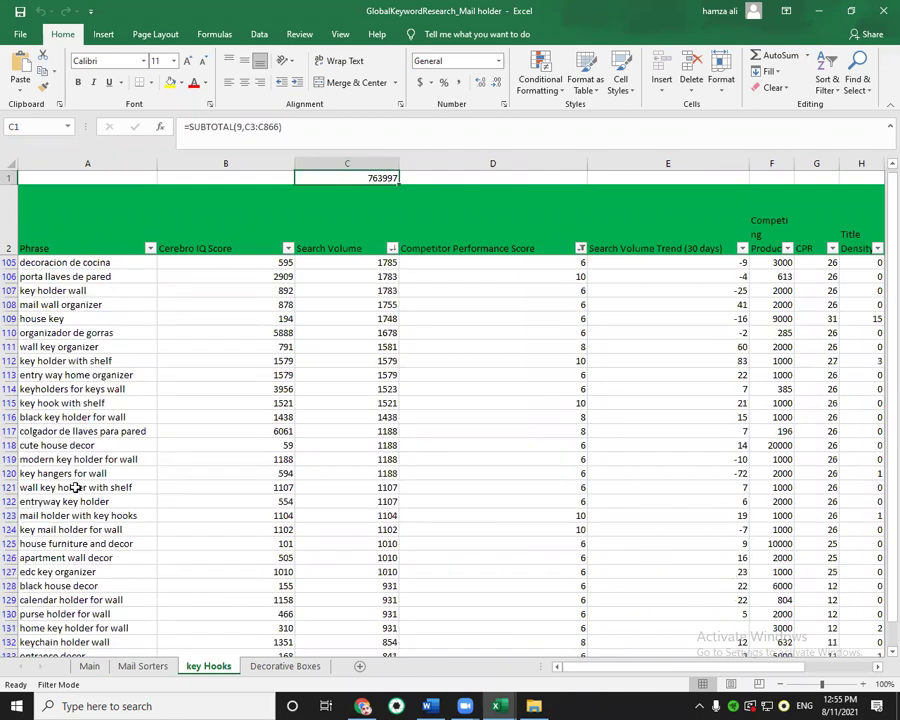
scroll(74, 483, "up", 14)
scroll(305, 614, "up", 6)
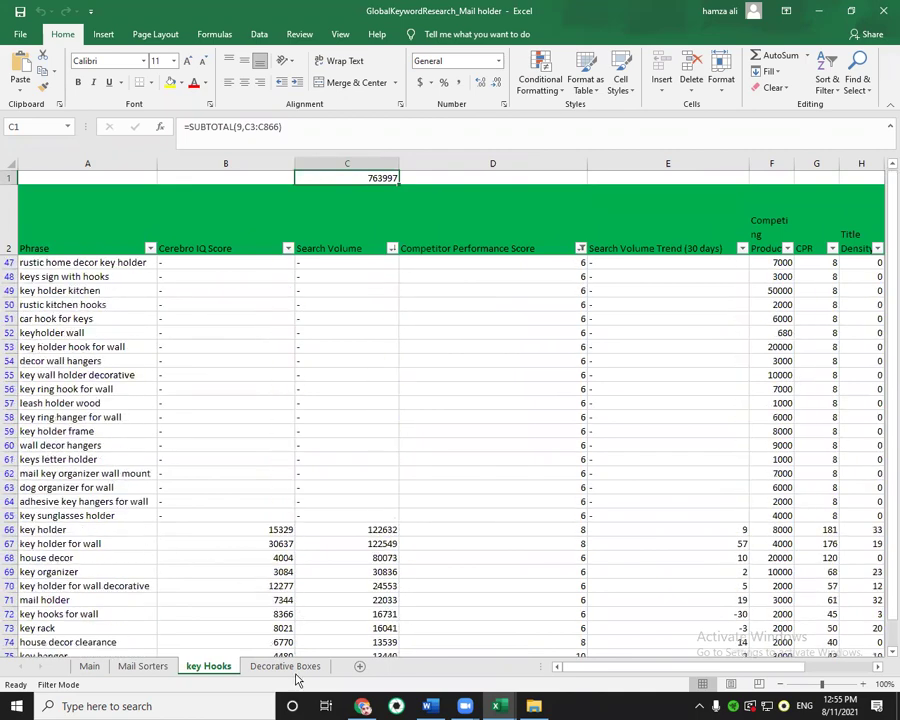
Check Decorative Boxes and the Mail Sorters C1 search volume total, then return to Main.
left_click(285, 666)
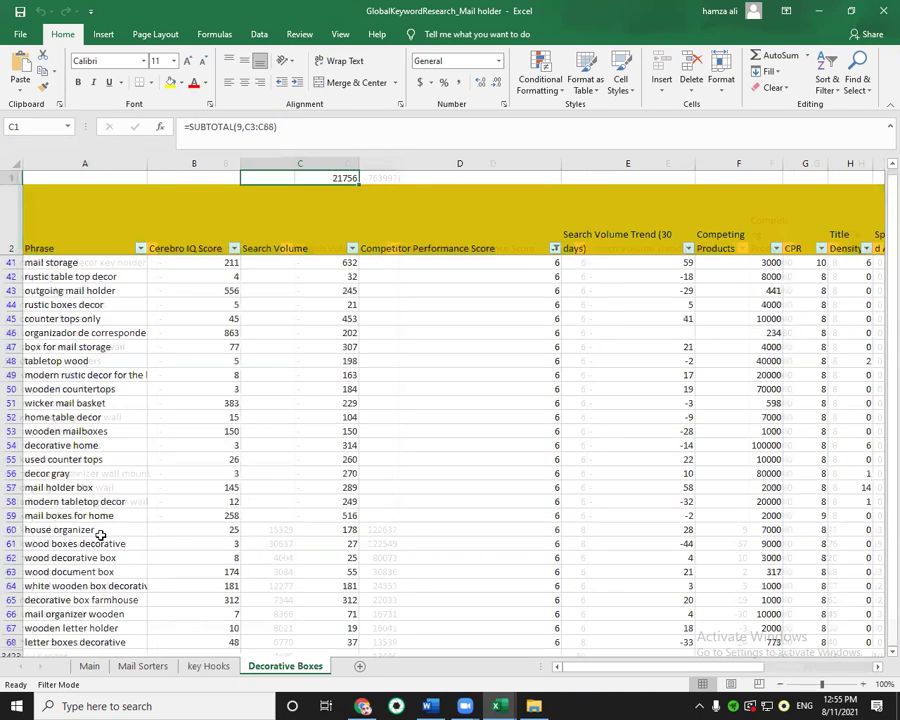
scroll(101, 535, "up", 4)
scroll(101, 535, "up", 9)
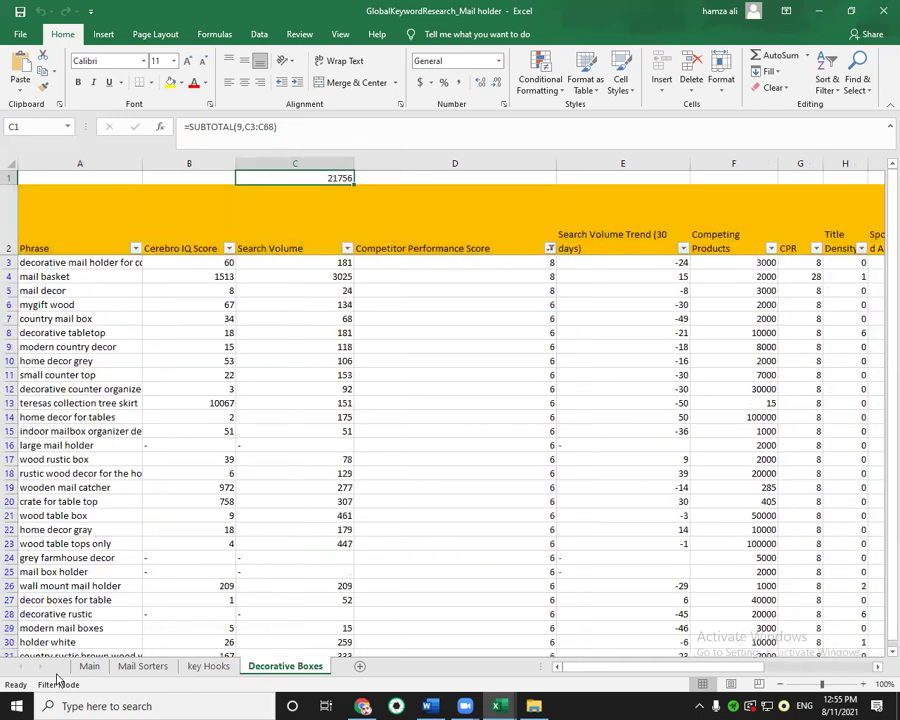
left_click(129, 666)
scroll(179, 410, "up", 5)
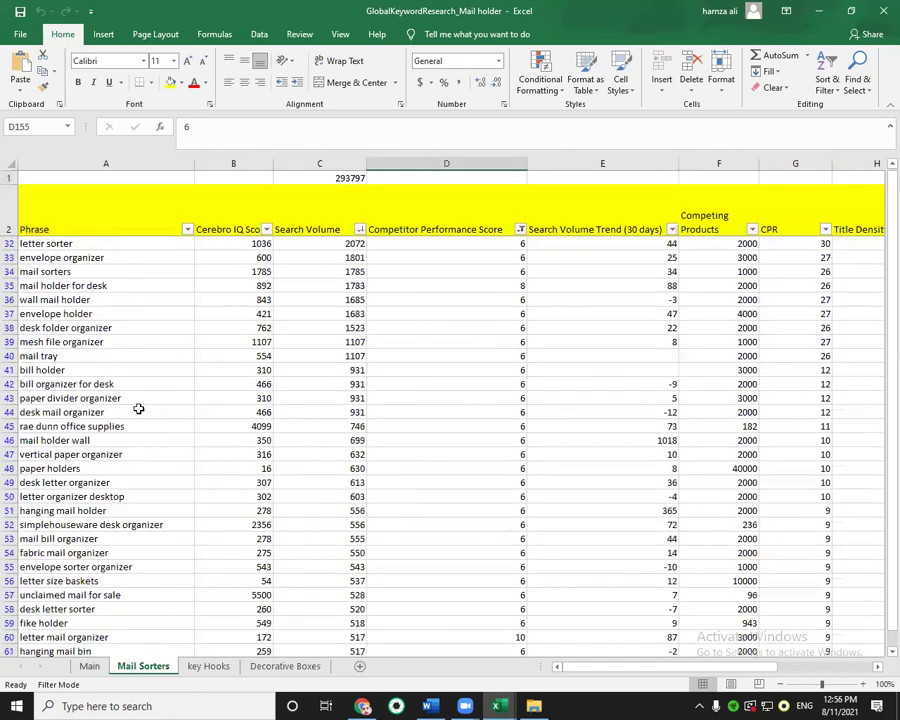
scroll(366, 170, "up", 1)
left_click(357, 177)
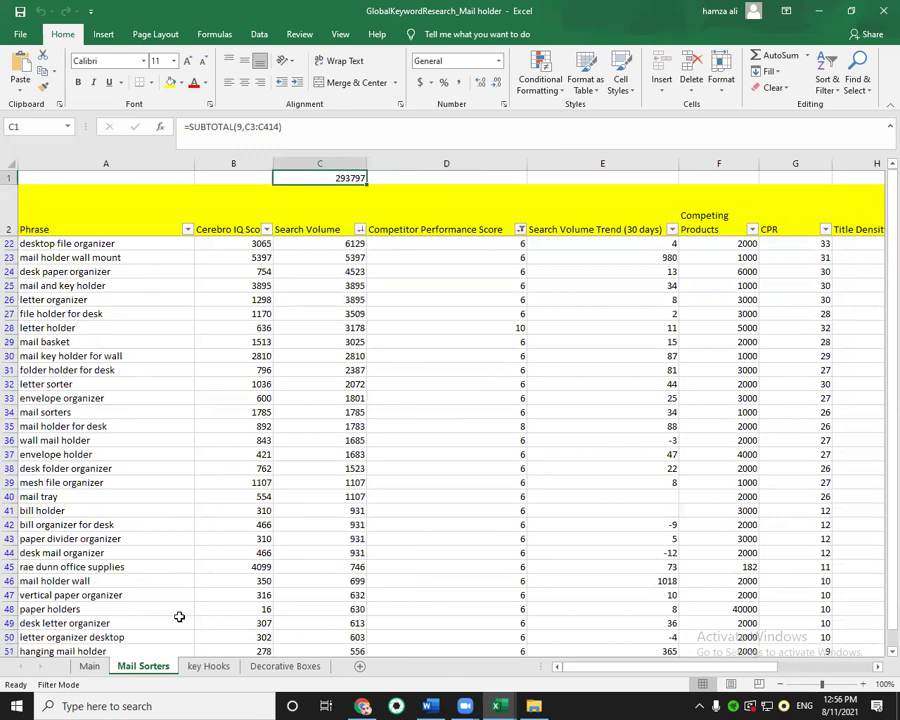
key("ctrl+Page_Up")
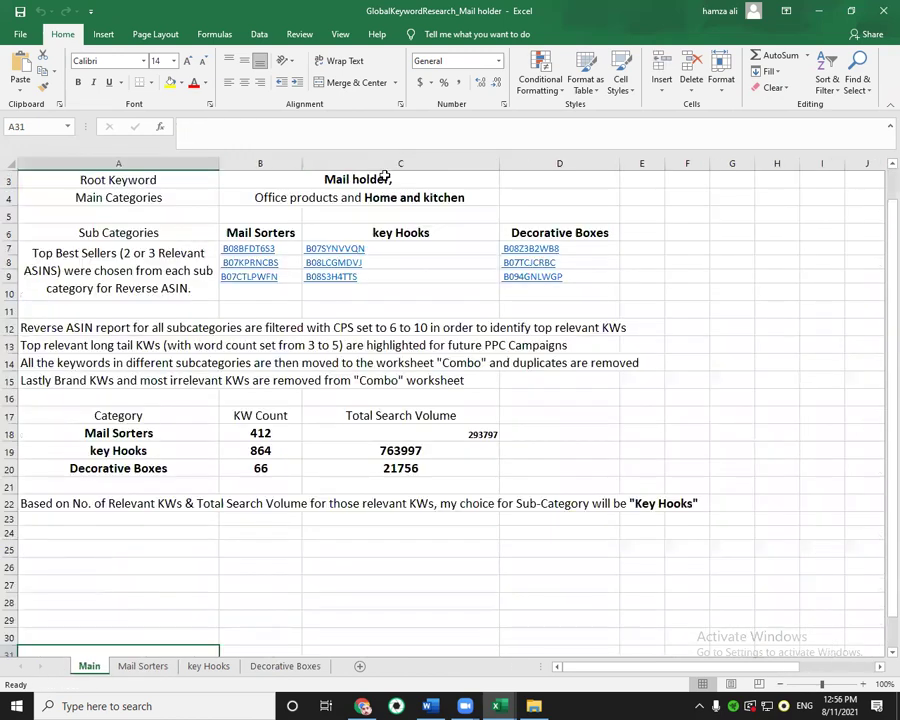
left_click(385, 177)
scroll(270, 286, "up", 1)
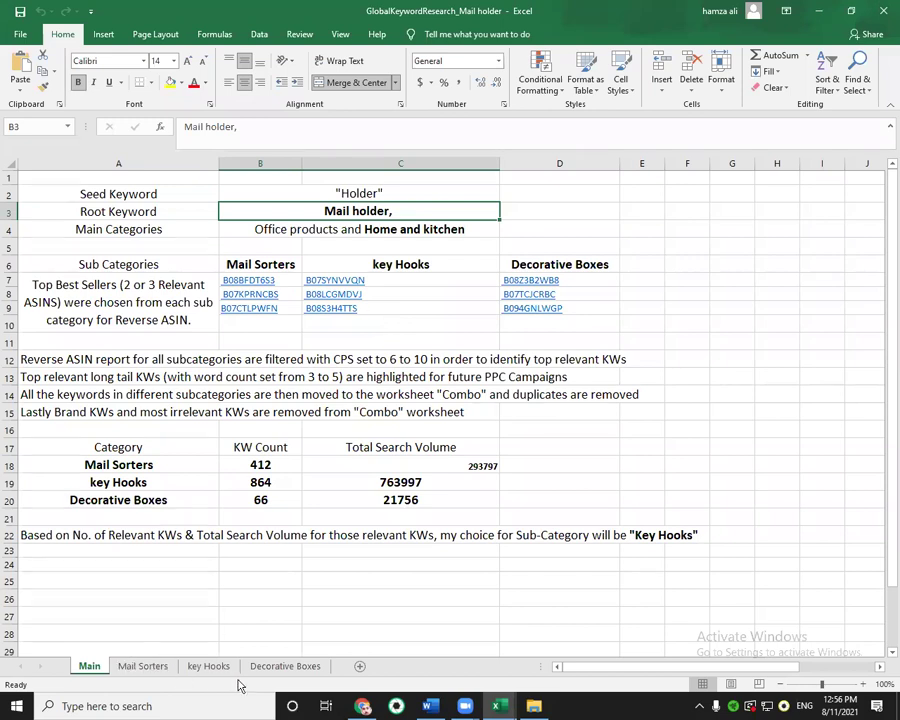
On Mail Sorters, inspect the Competitor Performance Score filter keeping 412 of 11155 records.
left_click(205, 666)
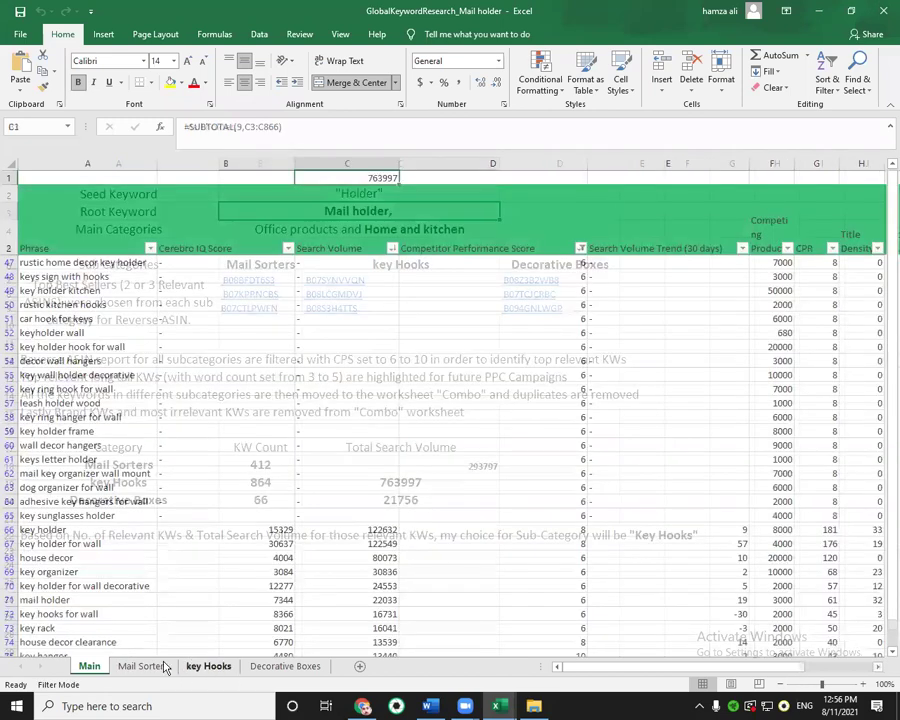
left_click(145, 666)
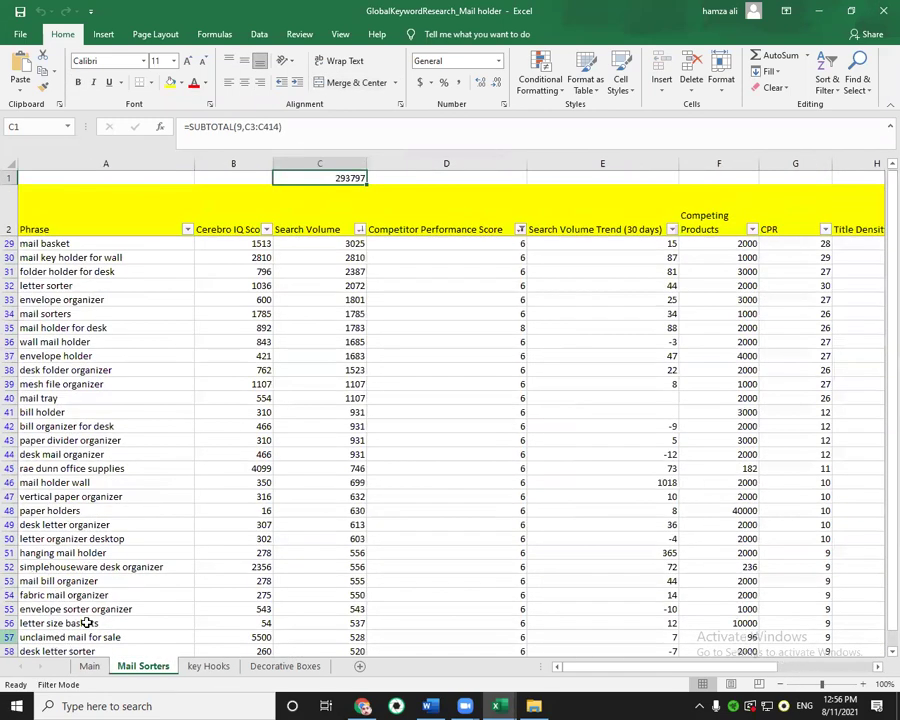
scroll(203, 479, "up", 5)
scroll(203, 479, "up", 3)
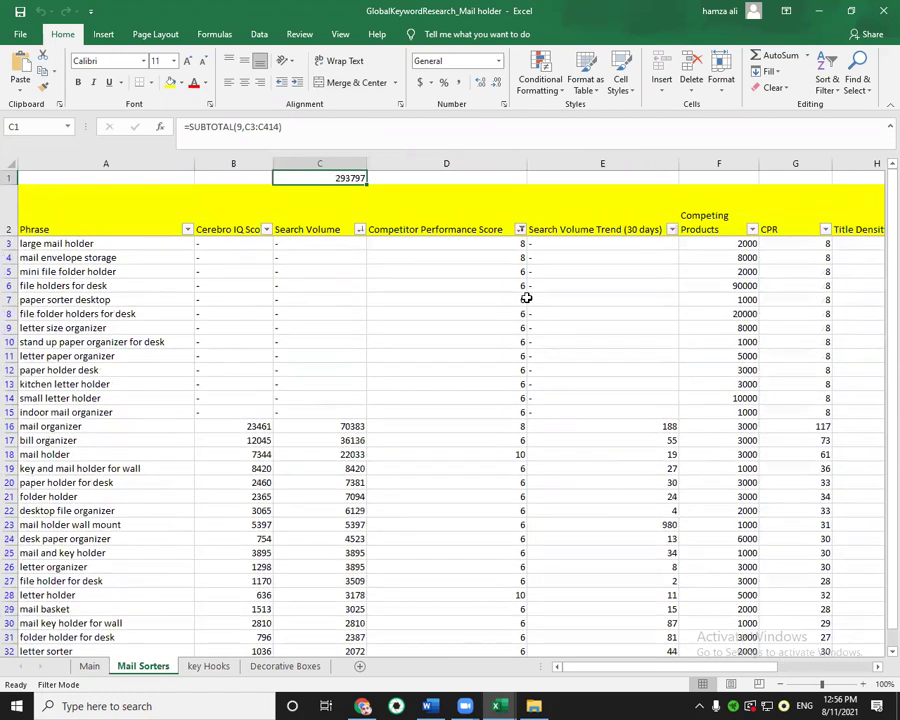
left_click(520, 230)
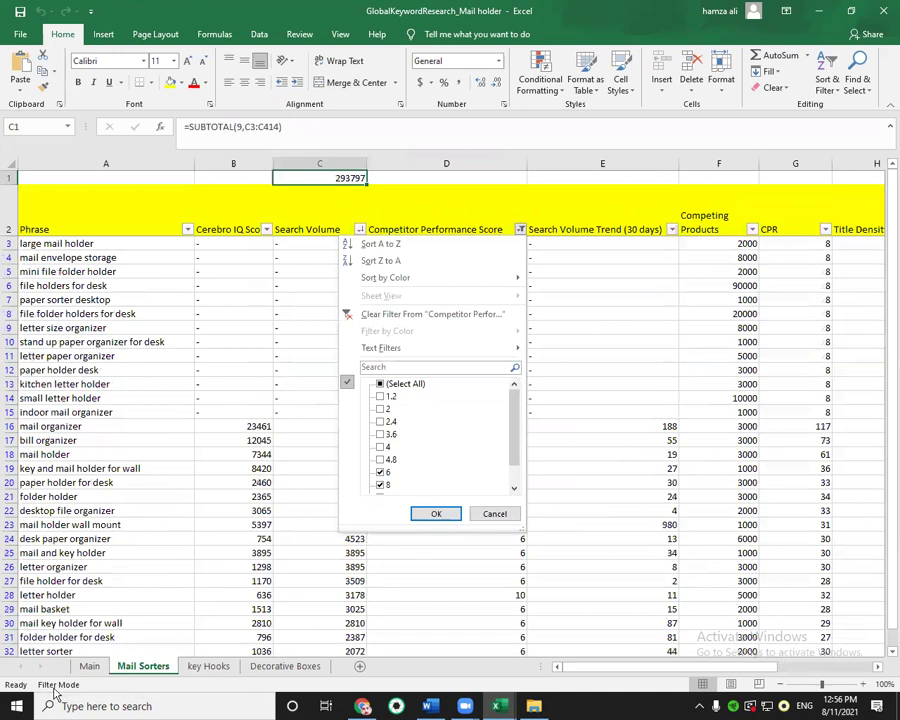
key("Return")
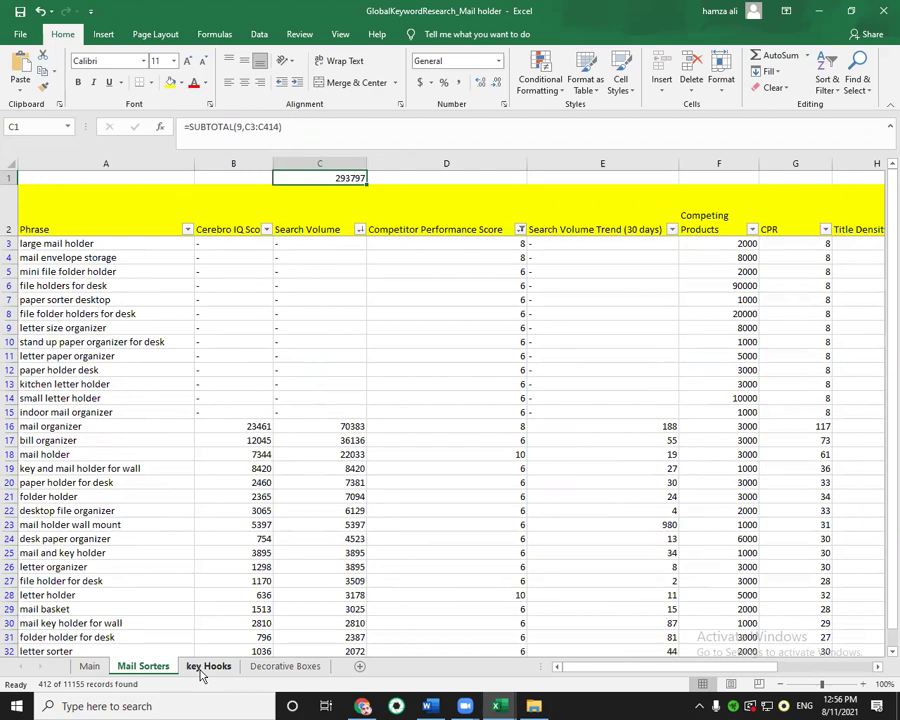
Clear the Competitor Performance Score filter so all scores are shown.
scroll(220, 520, "down", 3)
scroll(294, 574, "up", 3)
scroll(360, 558, "down", 3)
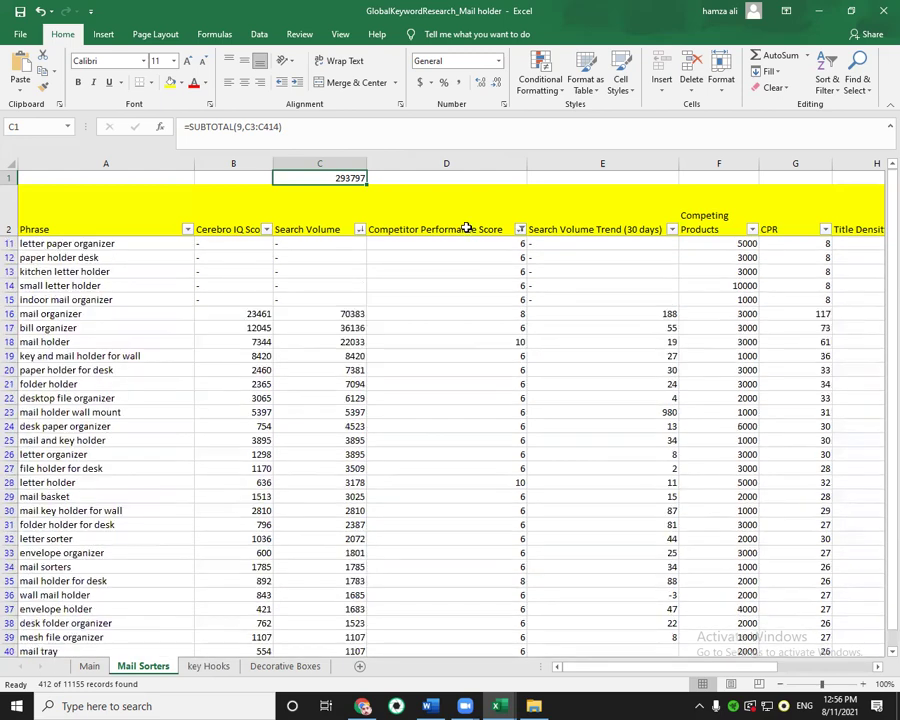
left_click(520, 229)
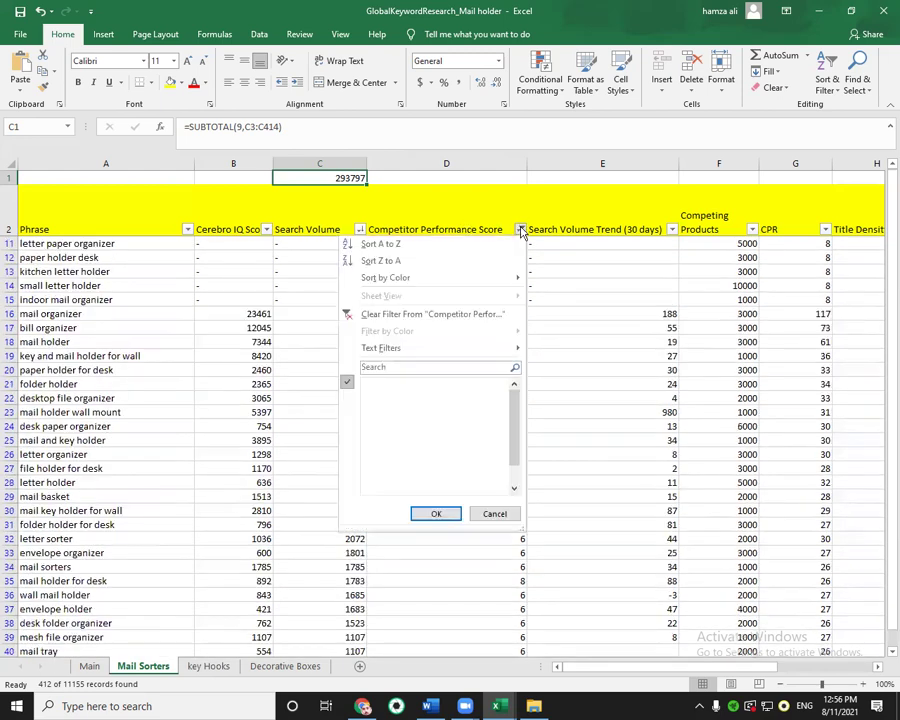
left_click(378, 313)
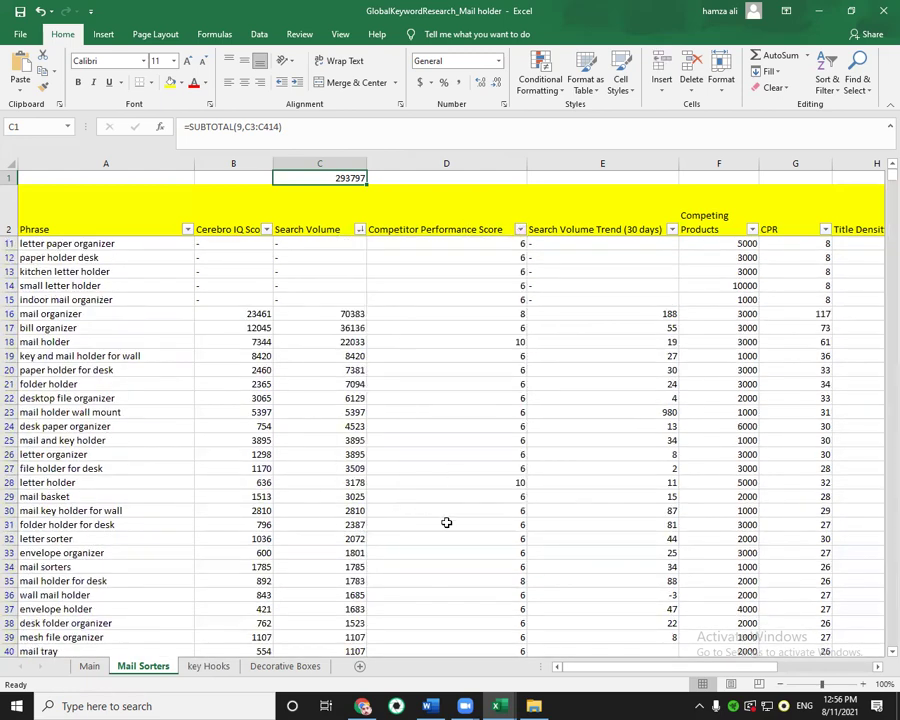
left_click(520, 229)
left_click(435, 514)
scroll(504, 314, "up", 1)
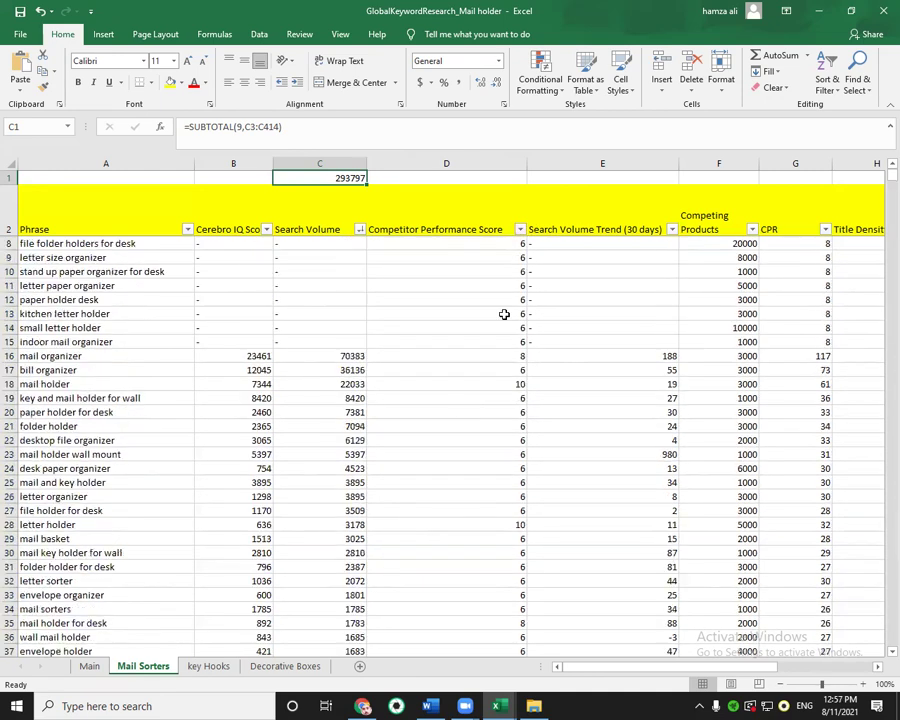
Filter Competitor Performance Score to 6, 8 and 10, leaving 412 of 11155 records.
left_click(520, 229)
left_click(405, 385)
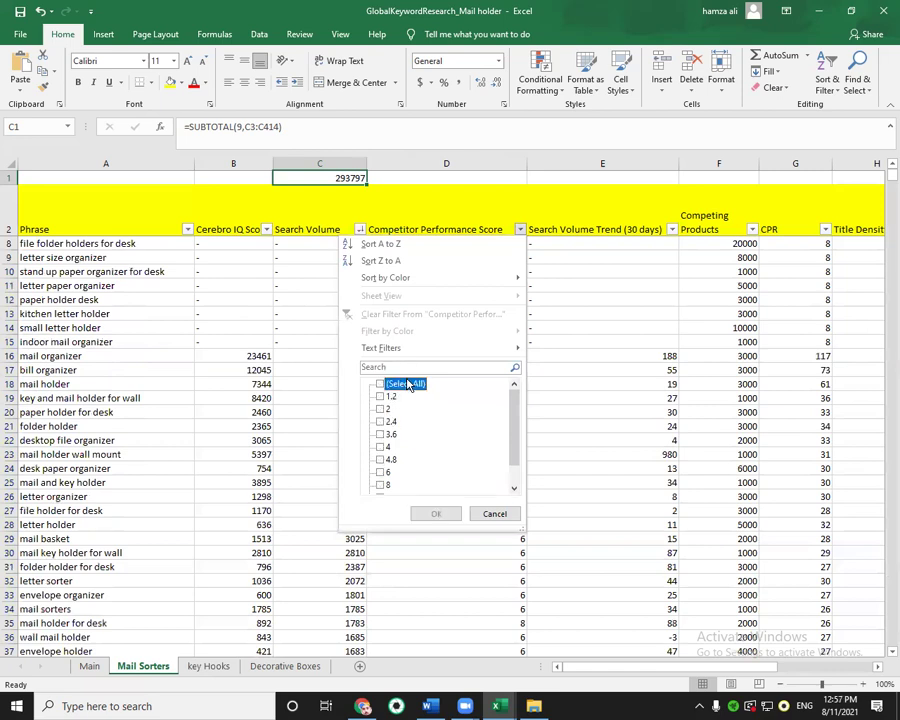
scroll(398, 444, "down", 1)
left_click(381, 459)
left_click(381, 472)
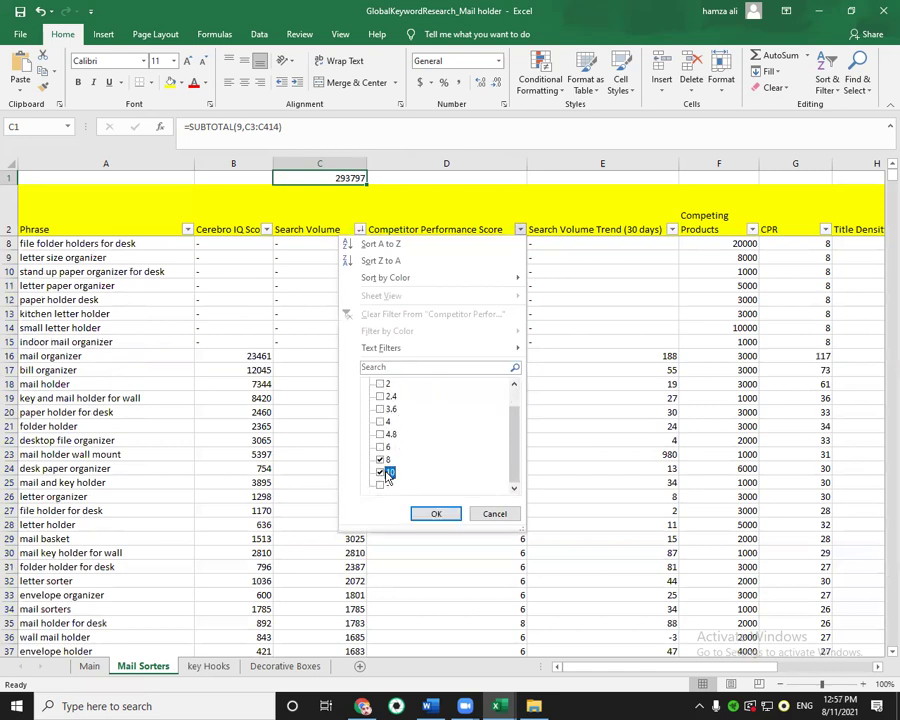
left_click(381, 446)
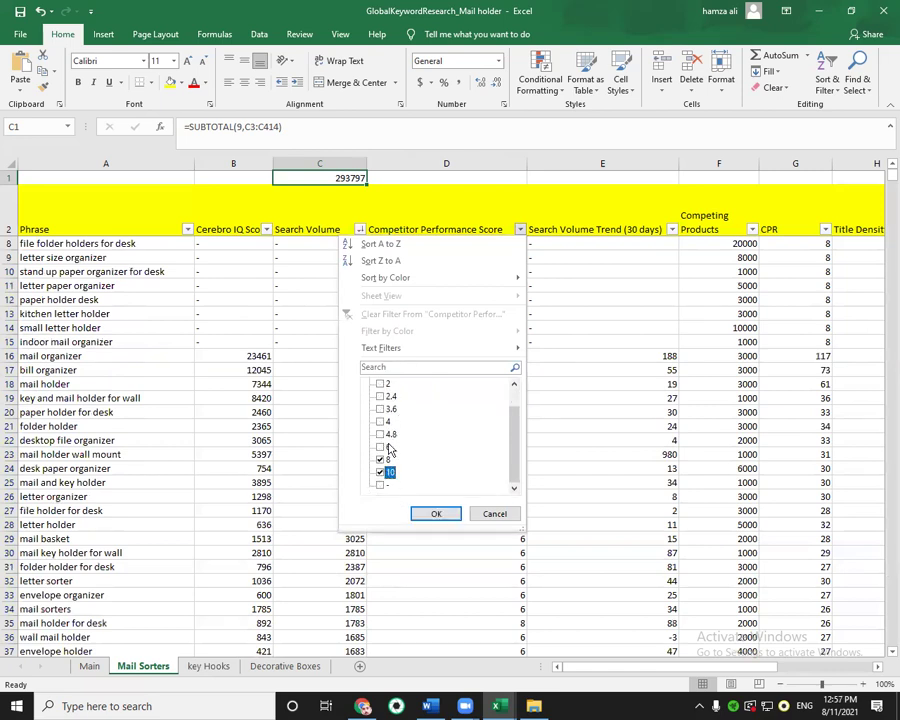
left_click(418, 514)
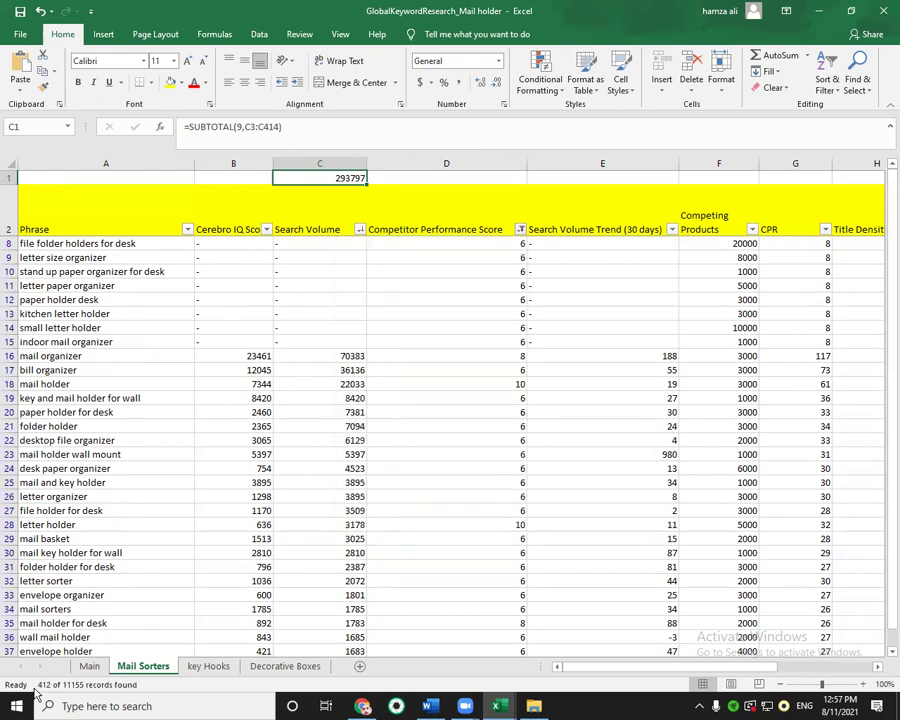
scroll(214, 434, "down", 2)
scroll(233, 388, "up", 2)
scroll(233, 388, "down", 2)
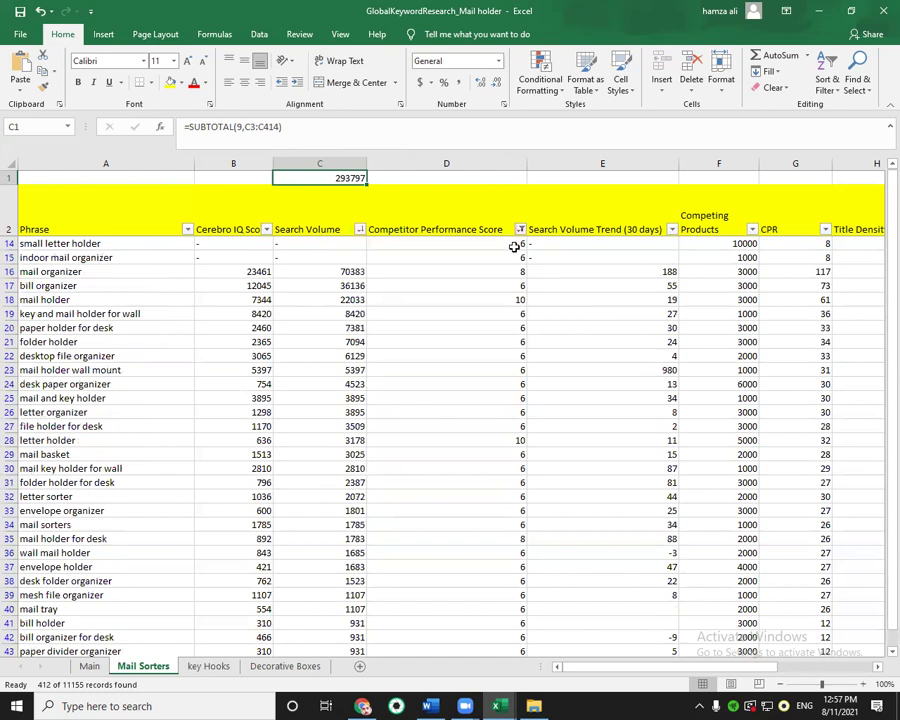
scroll(525, 390, "up", 4)
scroll(70, 640, "down", 6)
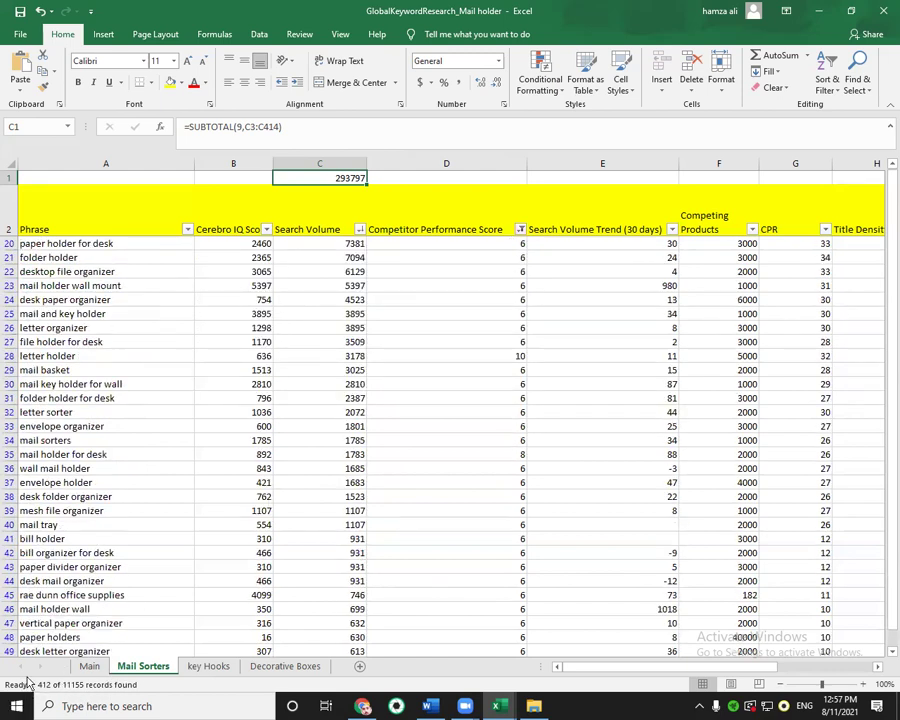
scroll(252, 526, "up", 3)
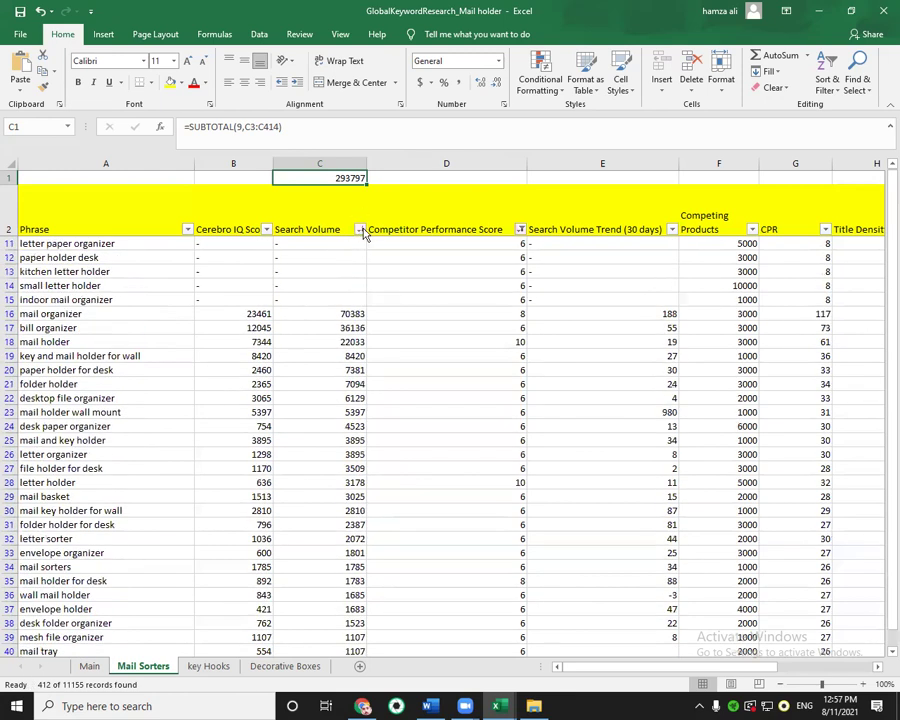
left_click(362, 230)
mouse_move(311, 348)
left_click_drag(354, 399, 350, 480)
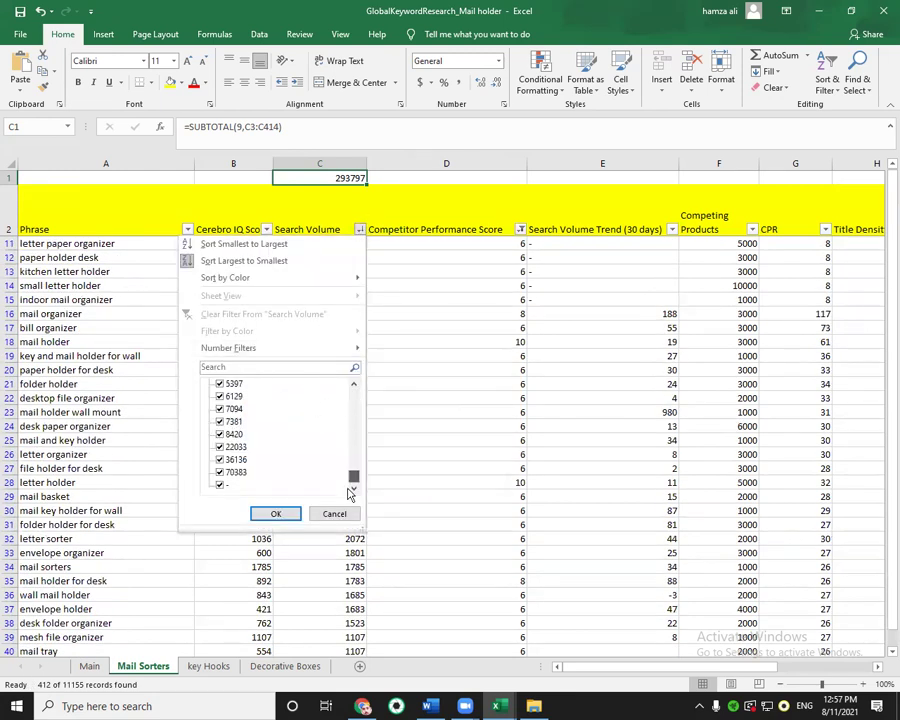
left_click(220, 485)
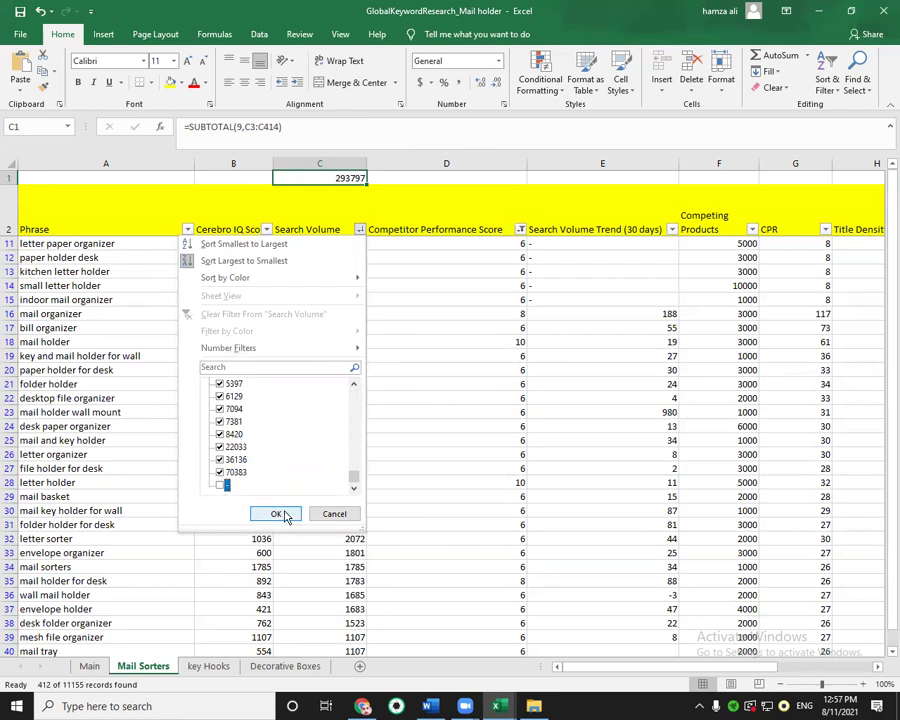
left_click(277, 514)
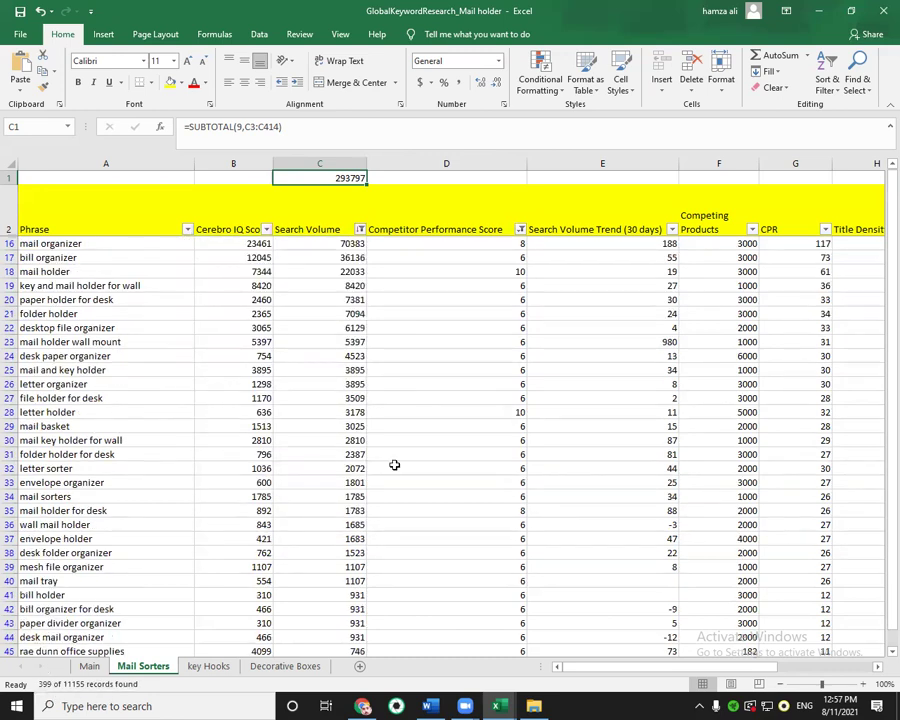
left_click(360, 229)
left_click_drag(354, 396, 295, 502)
left_click(221, 486)
left_click(276, 513)
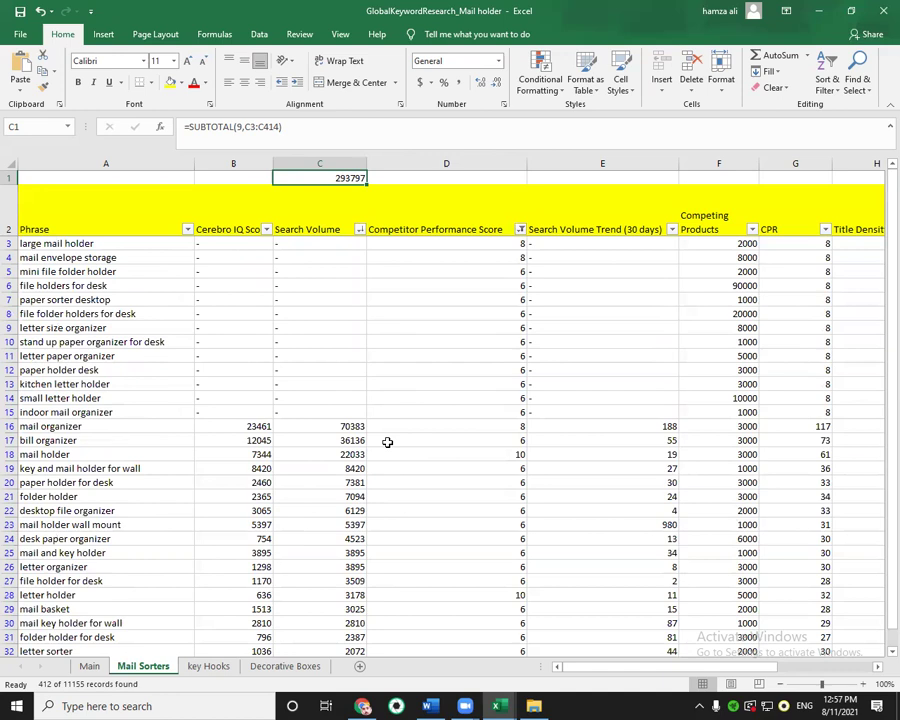
left_click(520, 230)
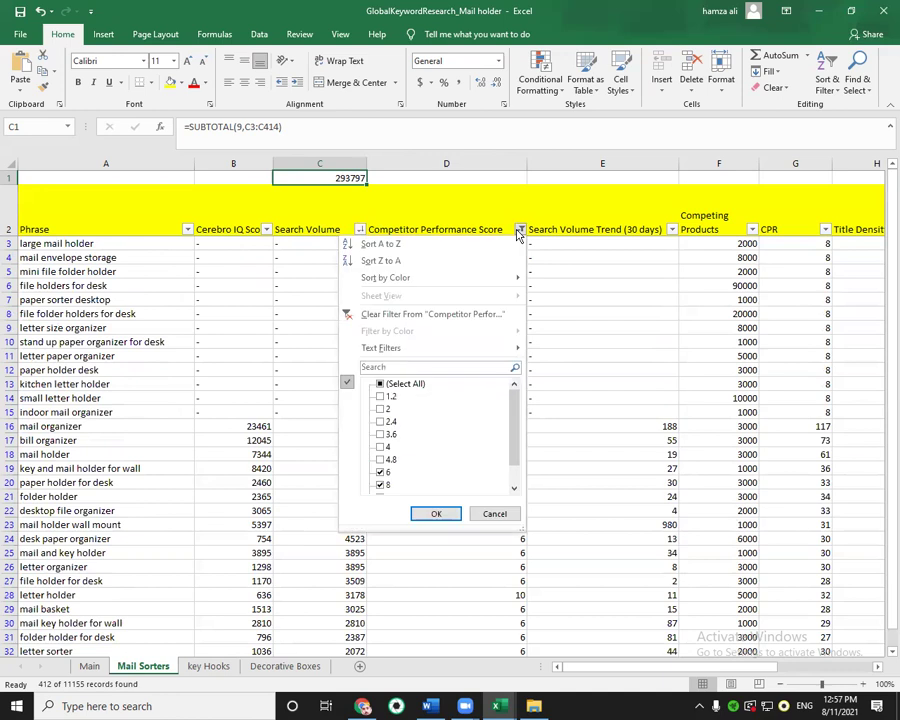
scroll(427, 414, "down", 1)
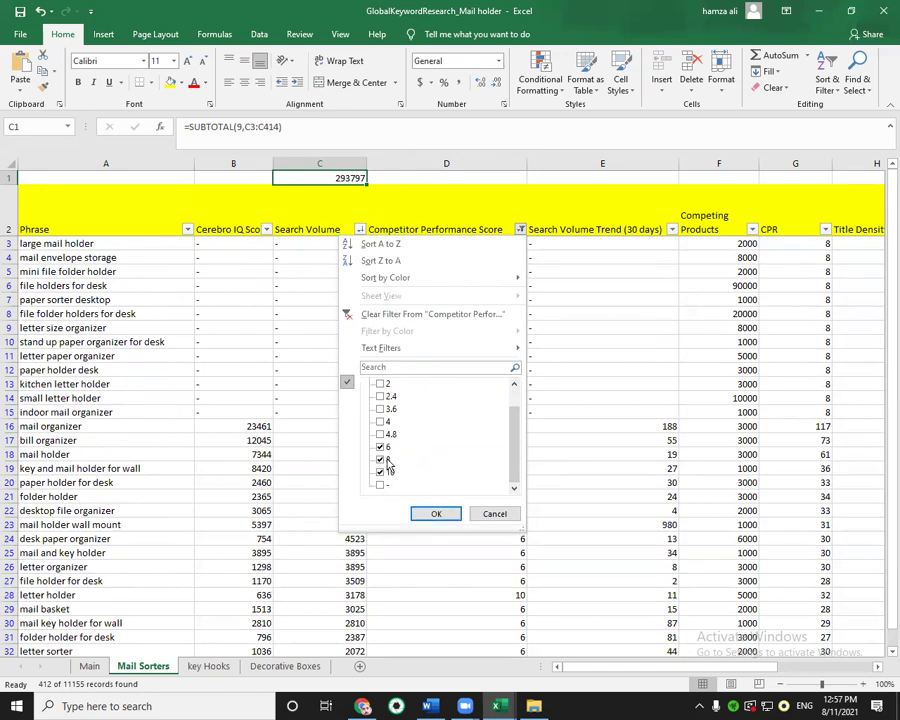
scroll(420, 454, "up", 1)
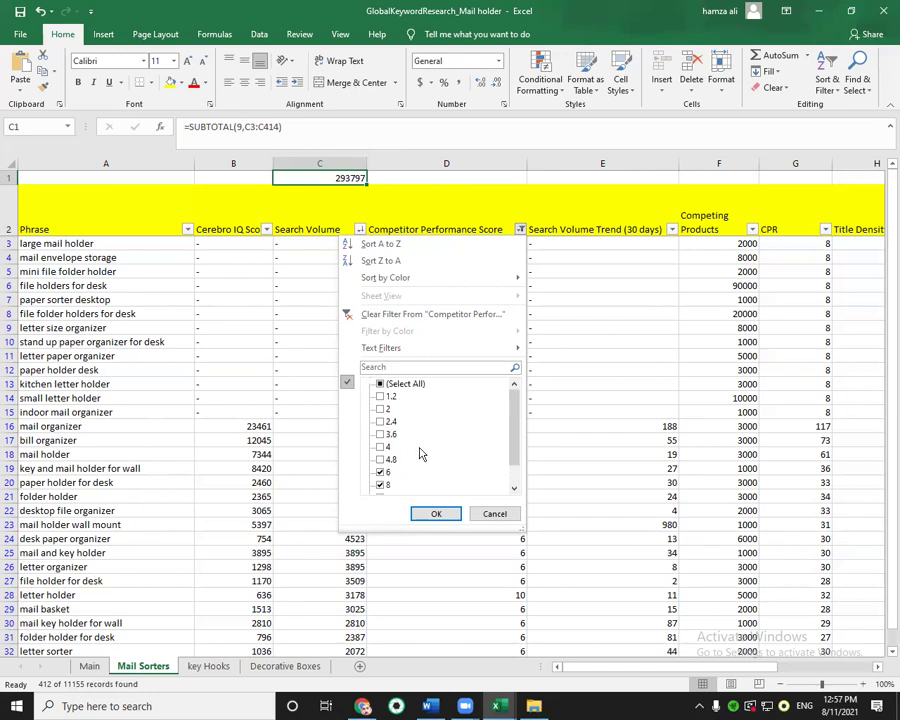
scroll(420, 454, "down", 1)
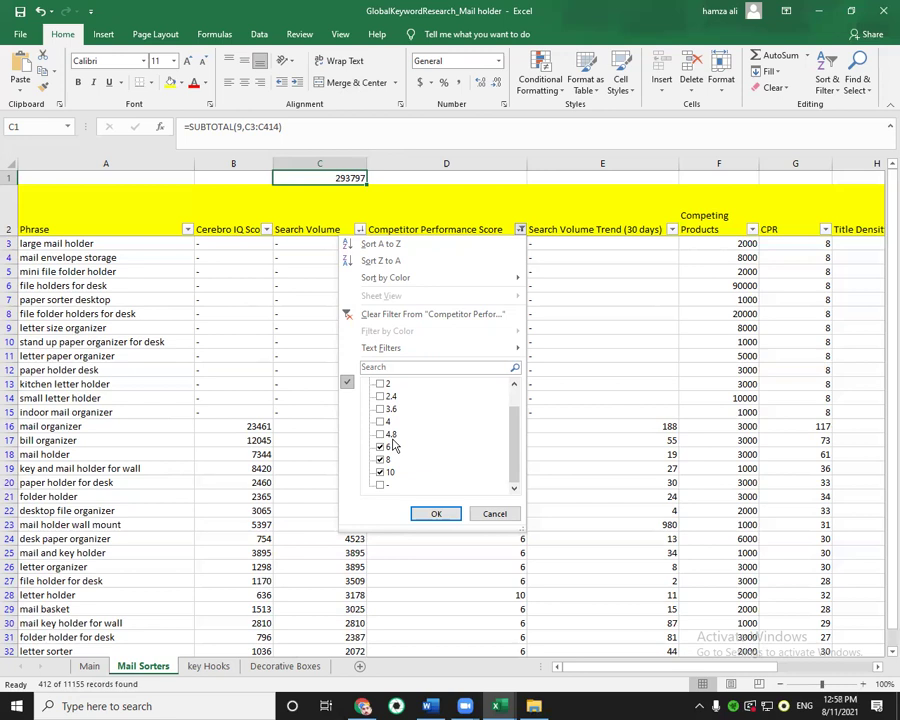
left_click(480, 506)
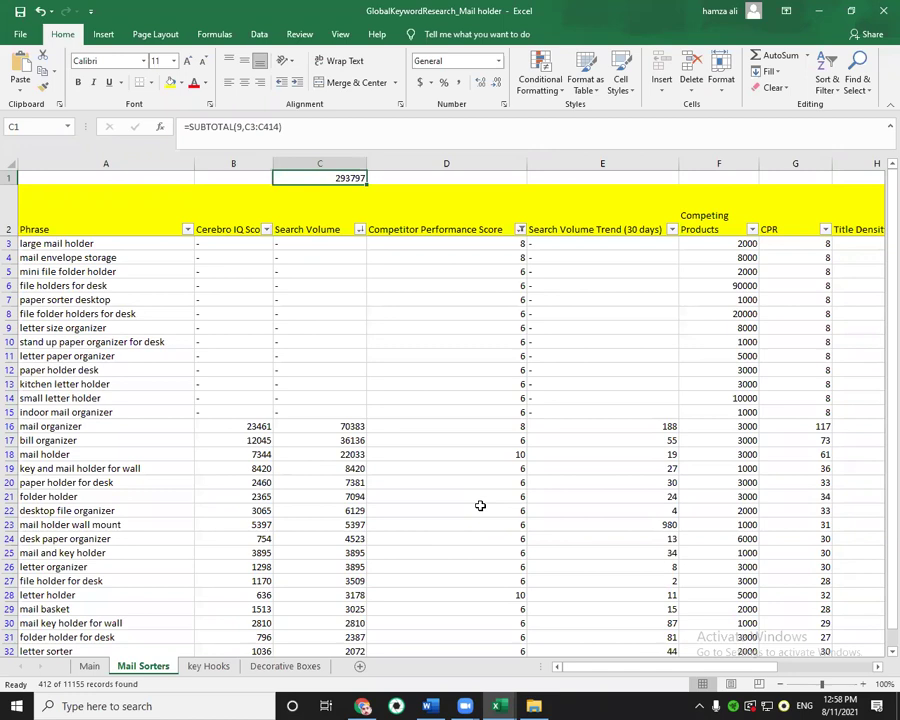
scroll(480, 506, "down", 7)
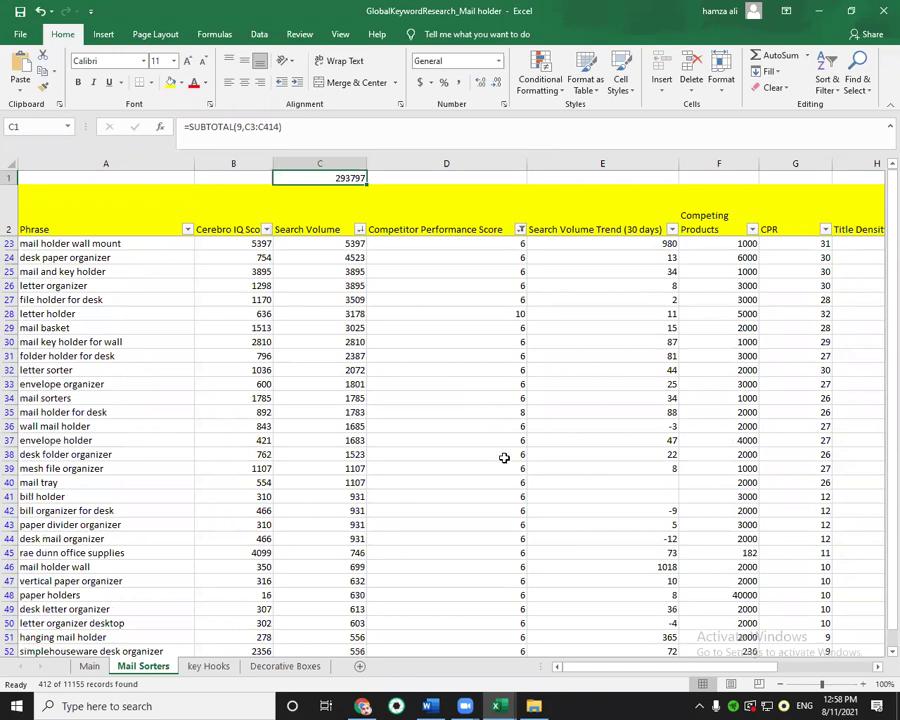
Review the 412 filtered Mail Sorters keywords, then return to the Main summary sheet.
scroll(480, 490, "down", 5)
scroll(455, 511, "up", 4)
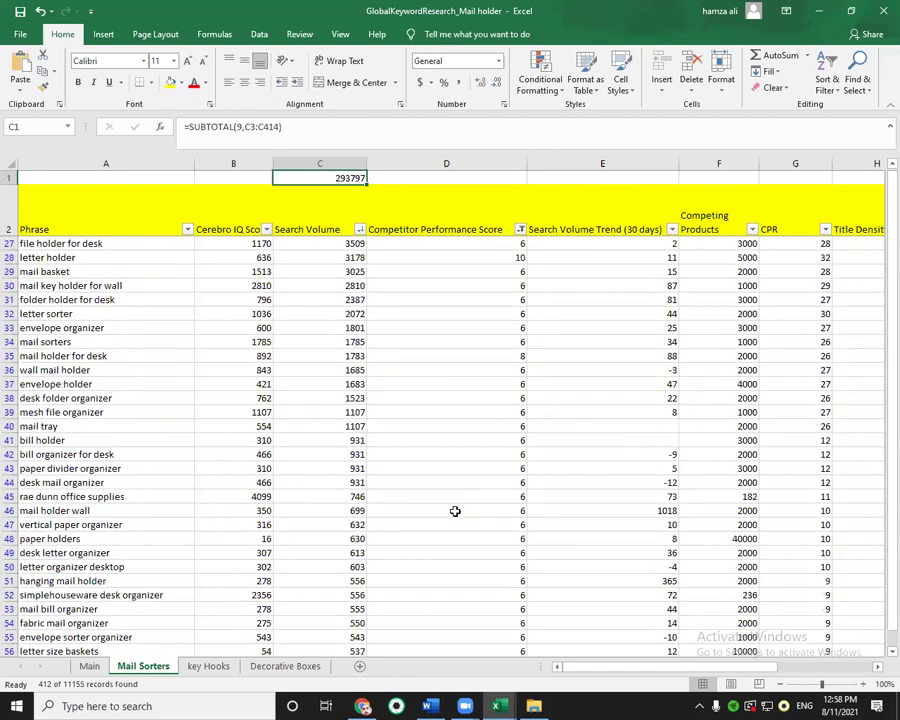
scroll(453, 511, "up", 8)
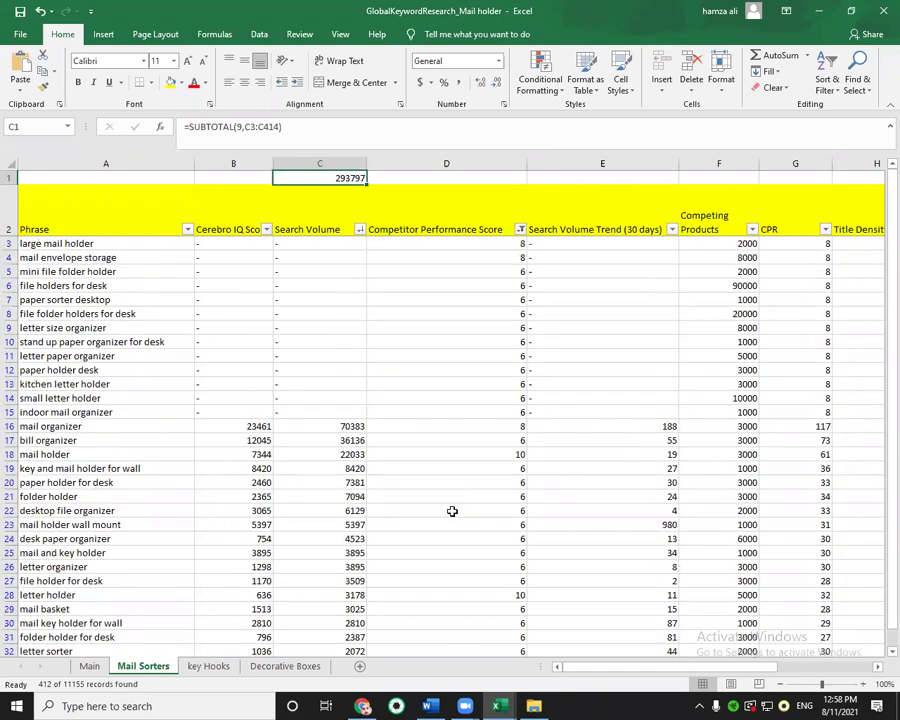
scroll(452, 511, "down", 13)
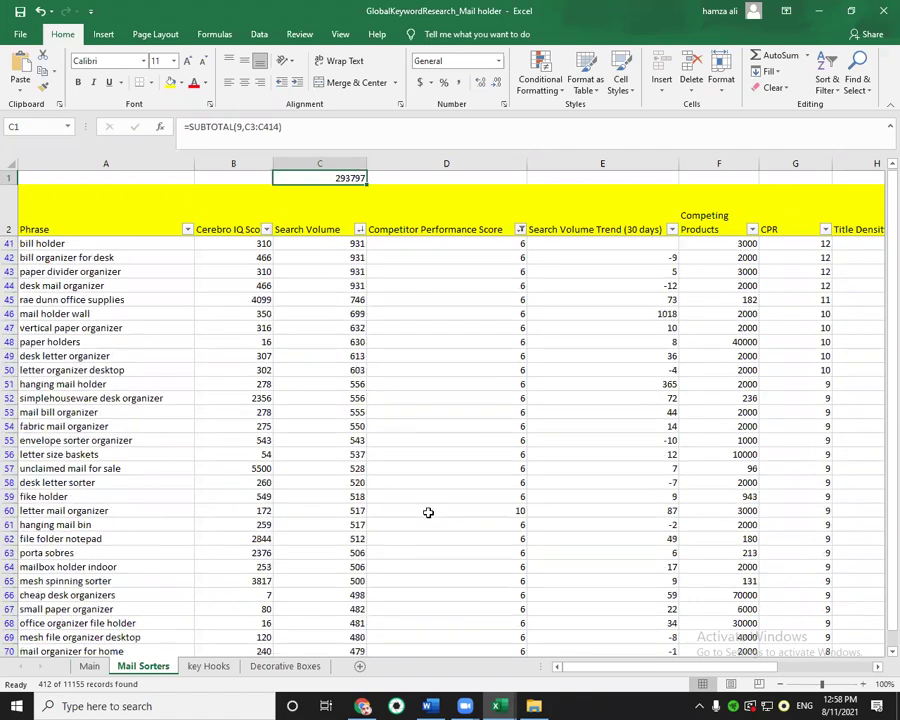
scroll(428, 512, "up", 3)
scroll(427, 511, "up", 10)
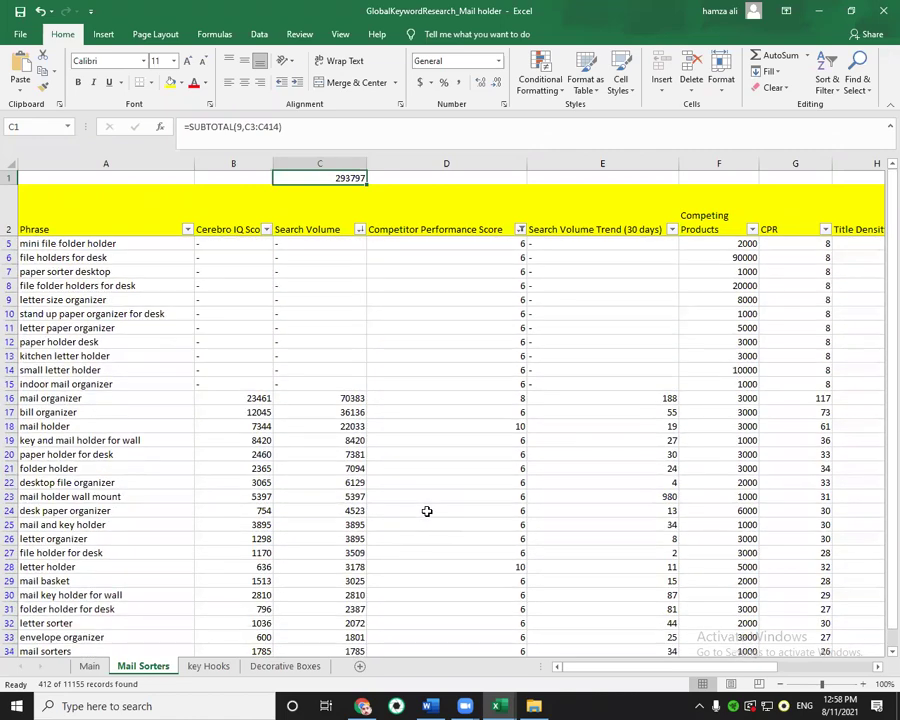
scroll(427, 511, "down", 6)
scroll(427, 511, "down", 3)
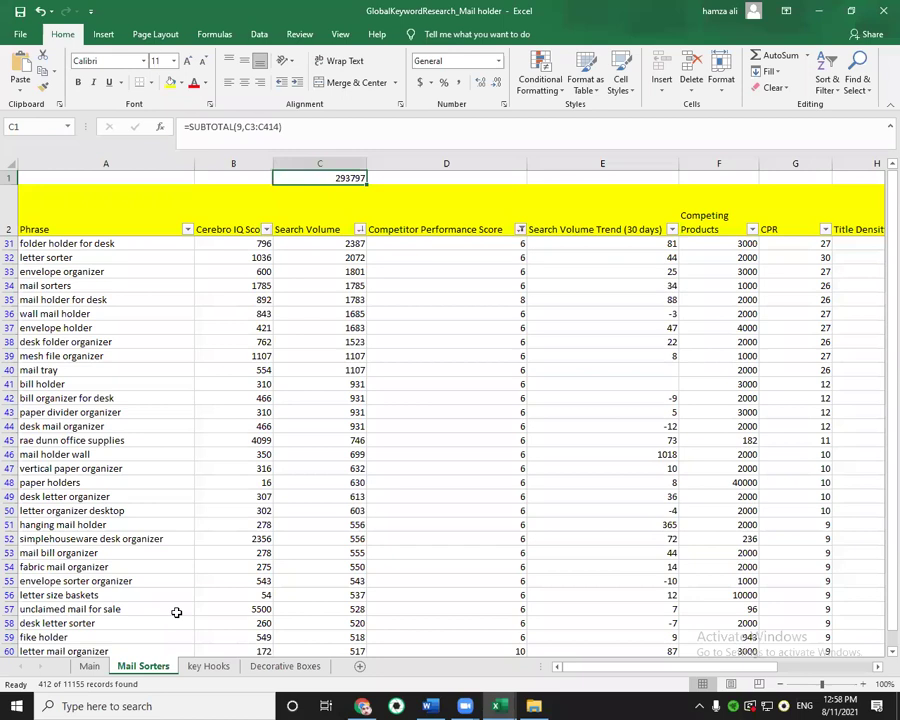
left_click(89, 666)
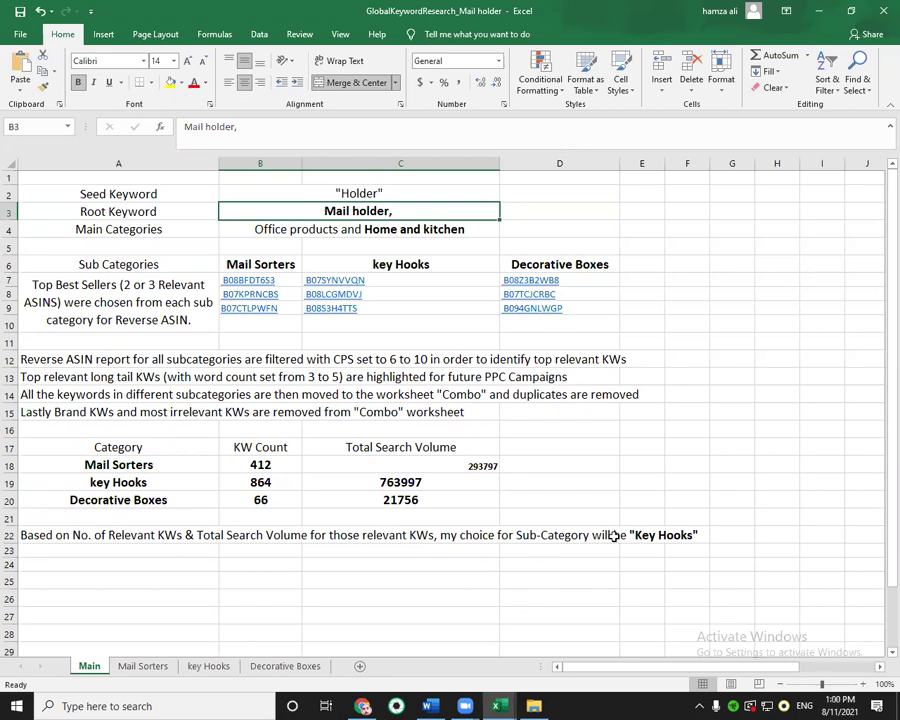
Select the summary block A2:E22, widen column D to 44.00 and widen column B slightly.
left_click(652, 535)
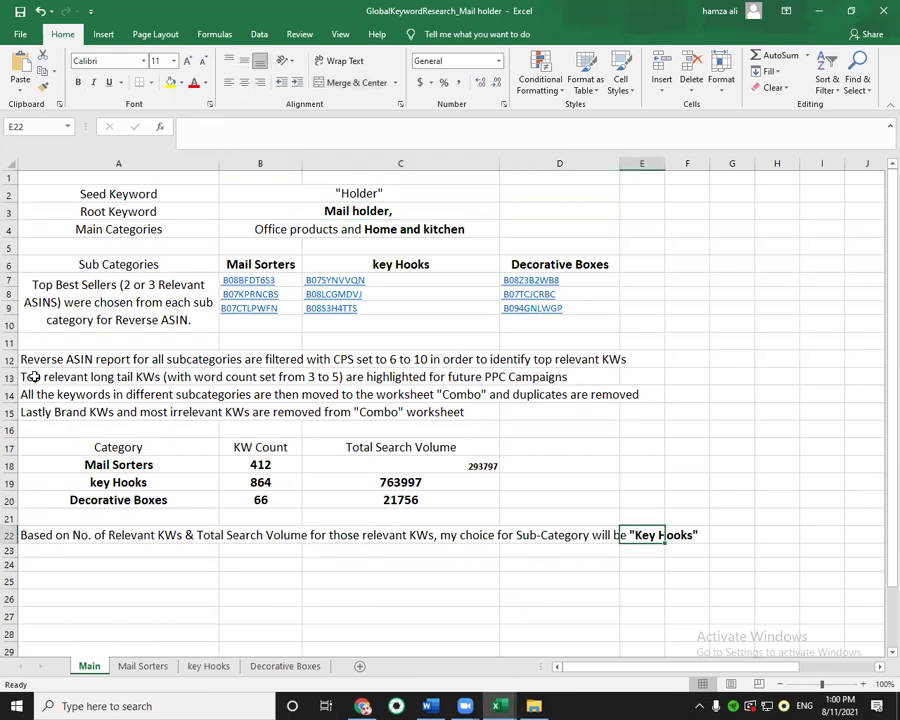
left_click(416, 193)
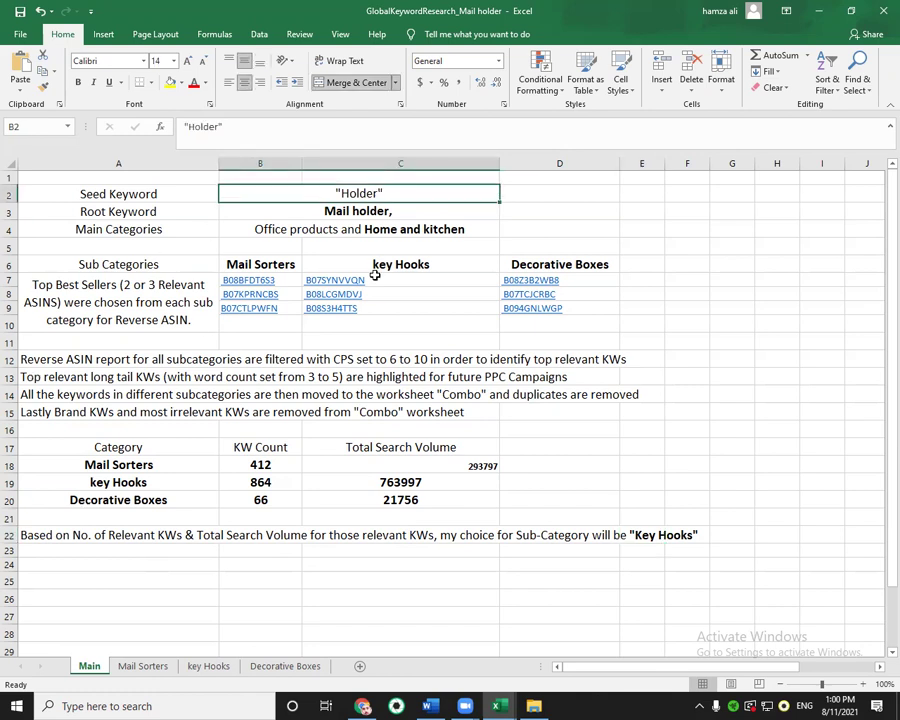
left_click(210, 193)
left_click_drag(210, 193, 680, 536)
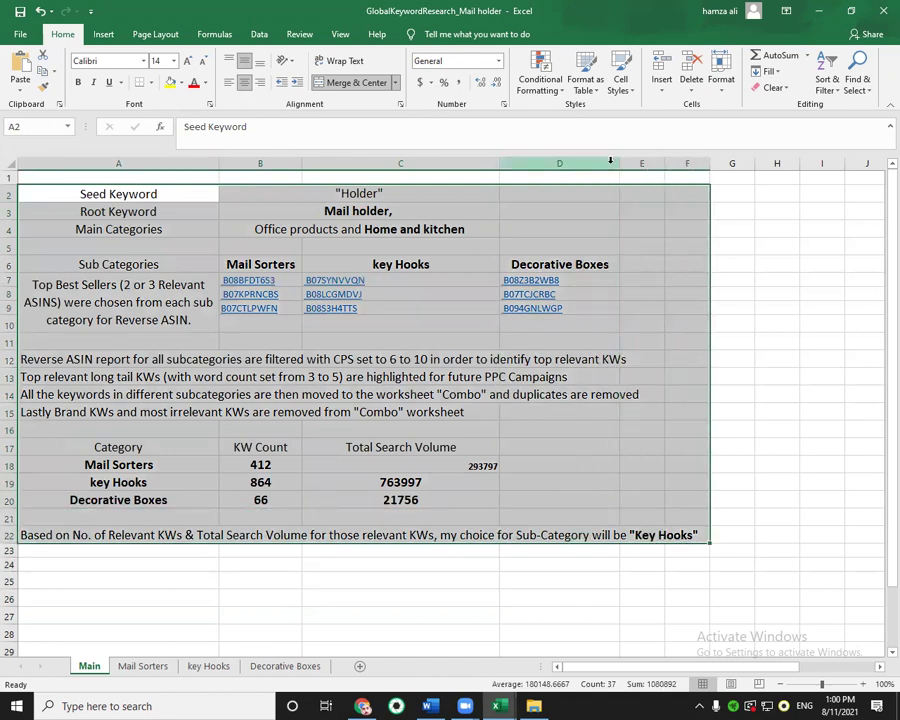
left_click(610, 160)
left_click_drag(619, 163, 720, 193)
left_click(324, 410)
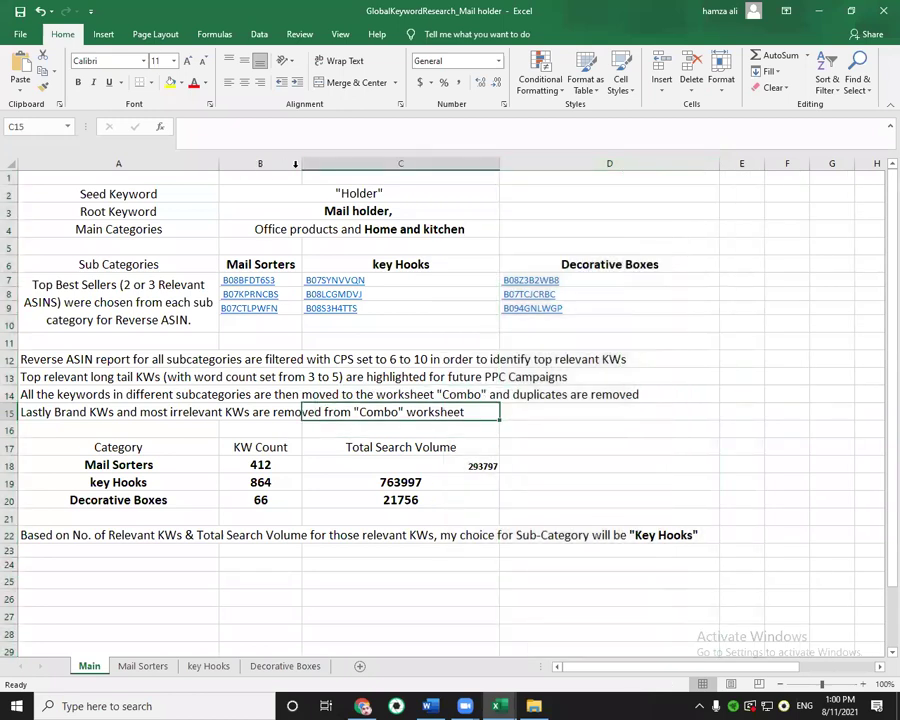
left_click_drag(300, 161, 331, 162)
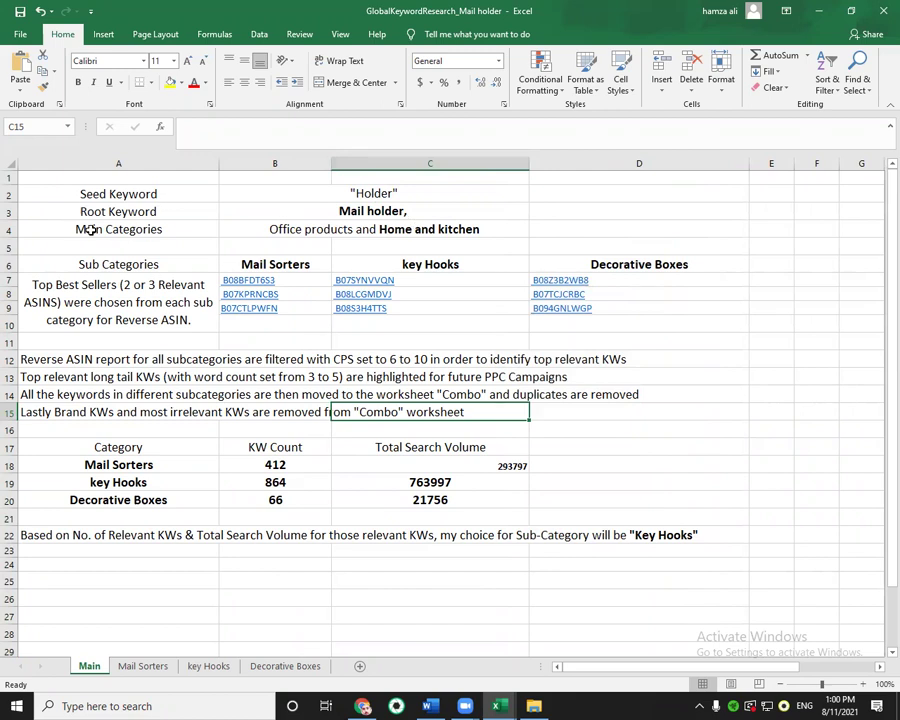
Point out the long-tail note in A13 and the seed keyword, then go to Mail Sorters.
left_click(122, 378)
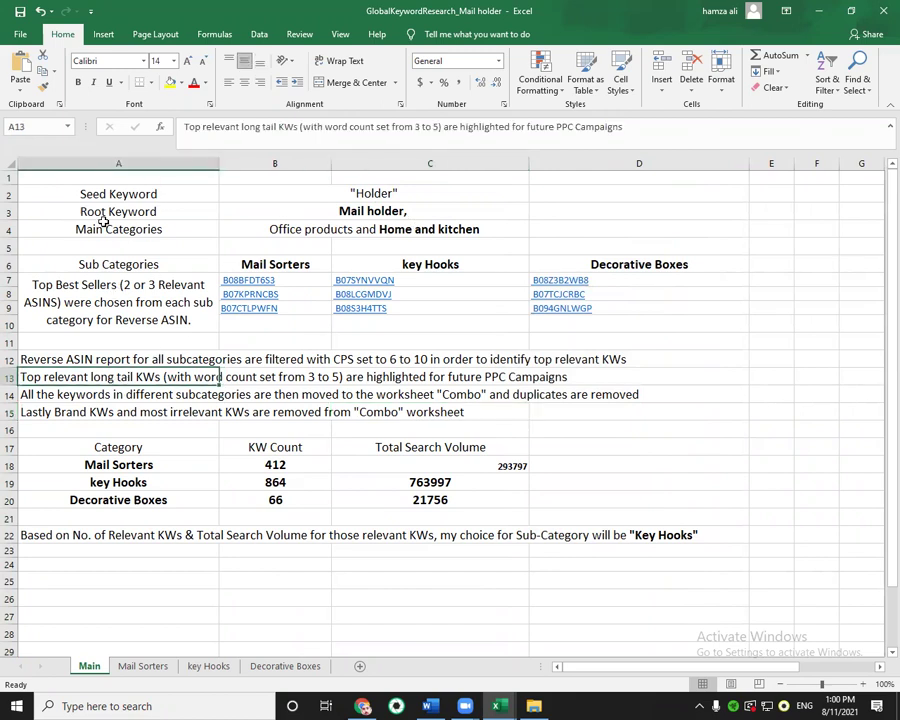
left_click(360, 194)
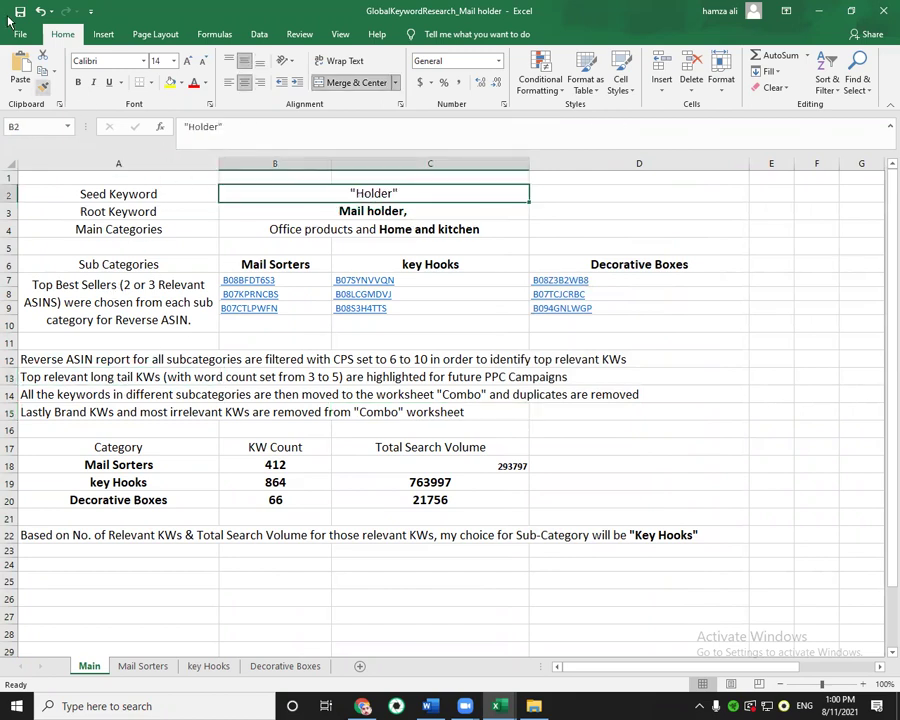
left_click(140, 668)
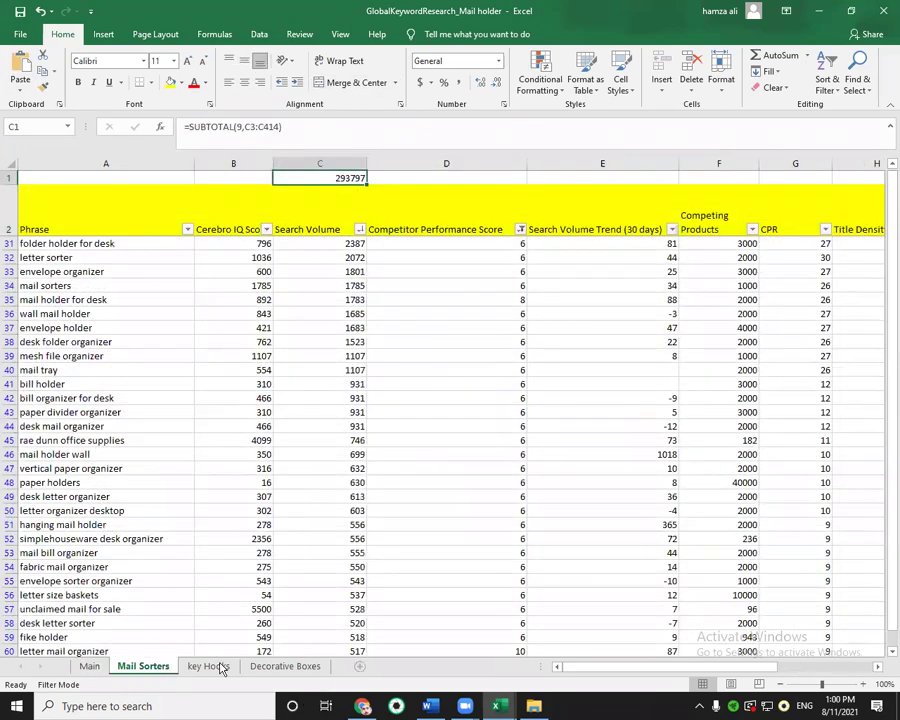
Flip through key Hooks and Mail Sorters, then highlight Main's seed, root, category and conclusion cells.
left_click(215, 667)
left_click(140, 666)
left_click(89, 668)
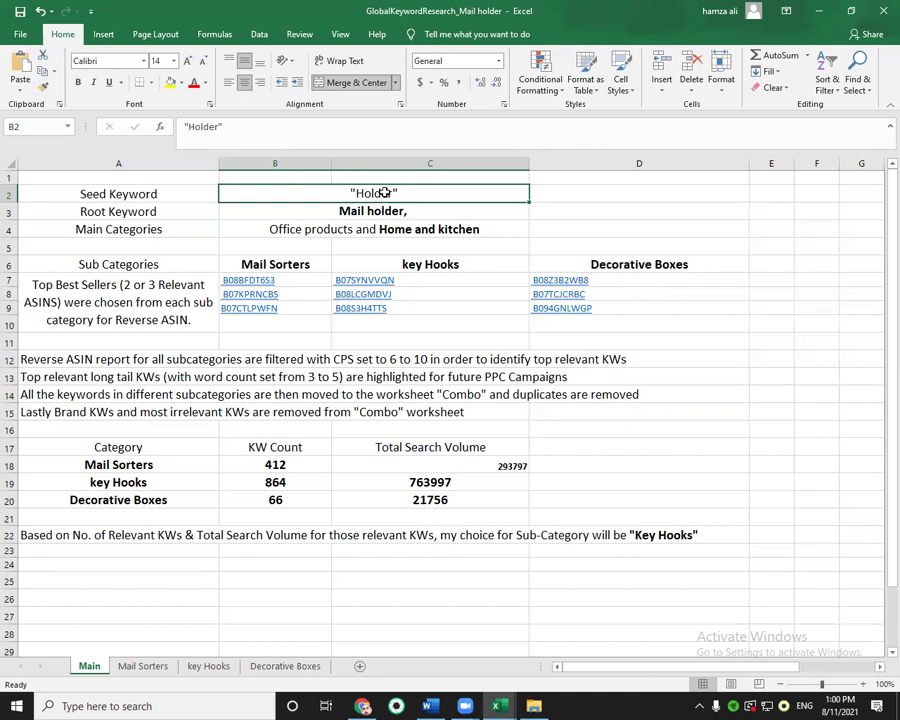
left_click_drag(384, 193, 385, 227)
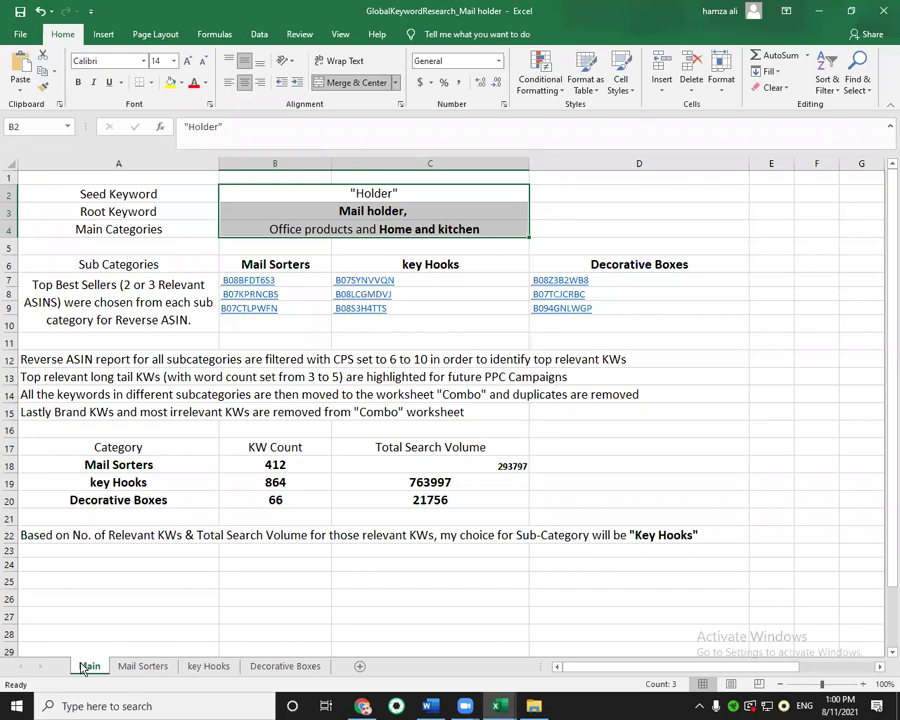
left_click(75, 535)
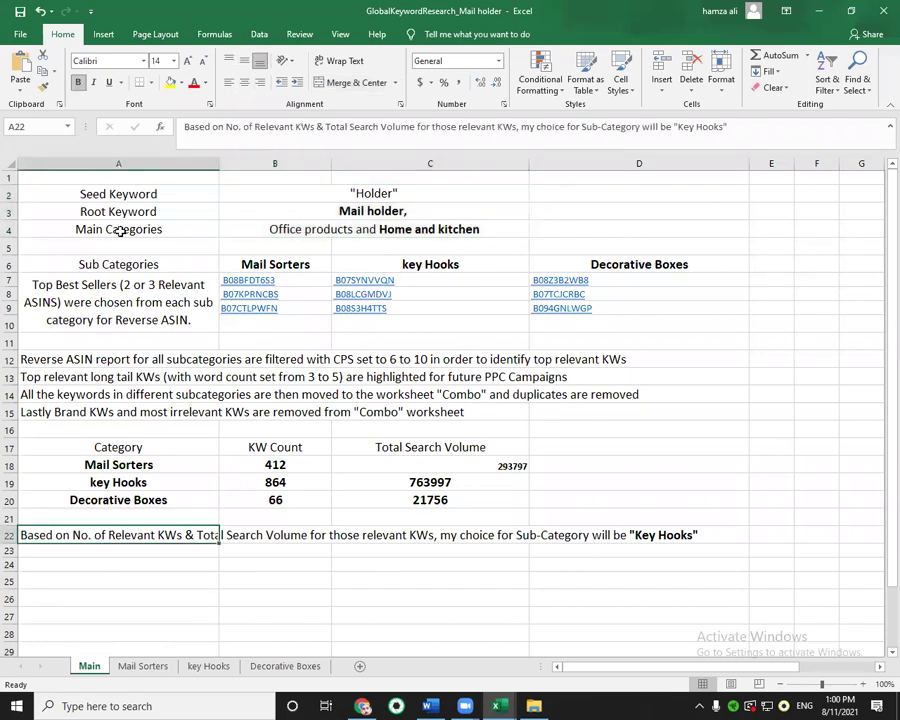
left_click_drag(152, 194, 318, 192)
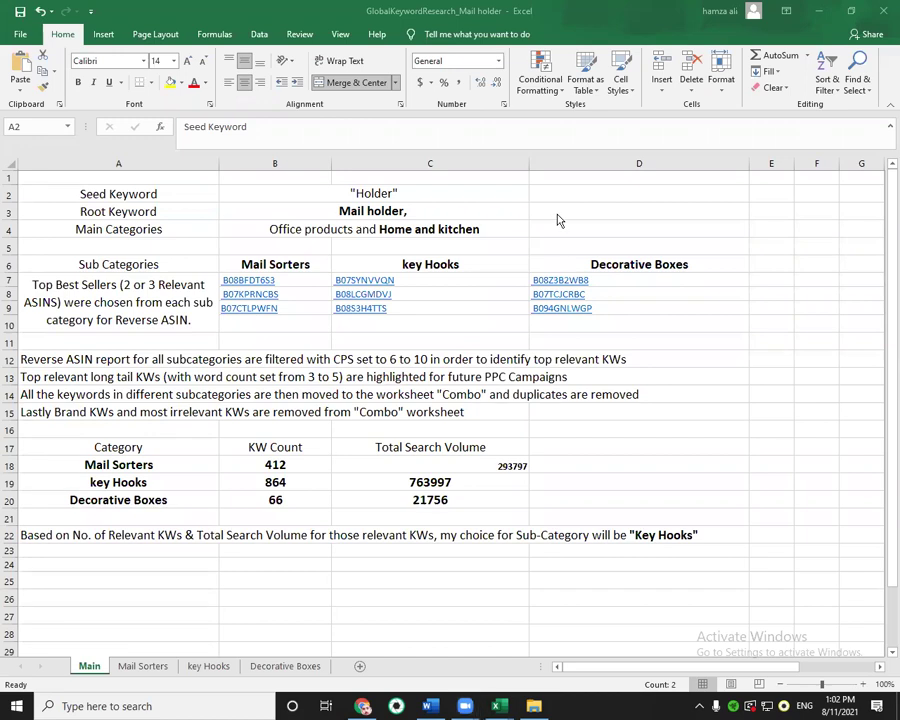
On the key Hooks sheet, clear C1 and start a =SUBTOTAL(9, formula.
left_click(350, 212)
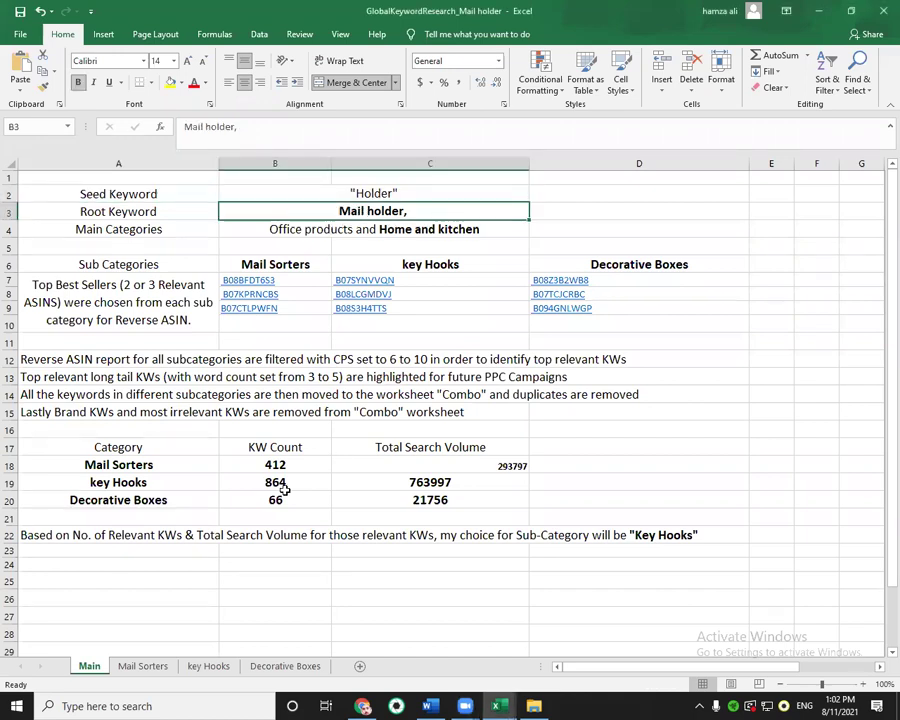
left_click(205, 667)
double_click(371, 178)
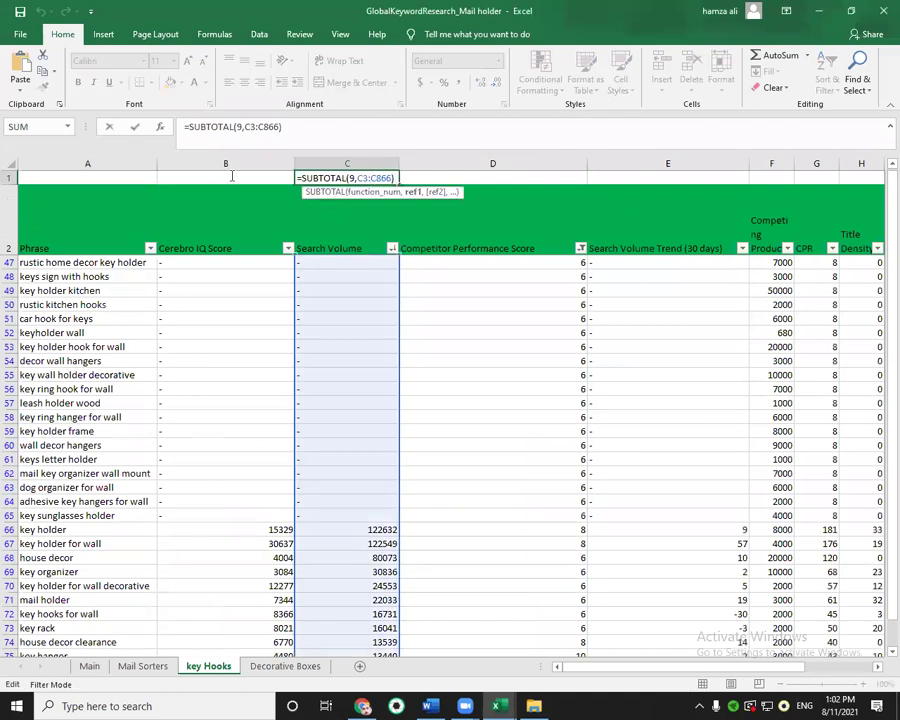
key("Escape")
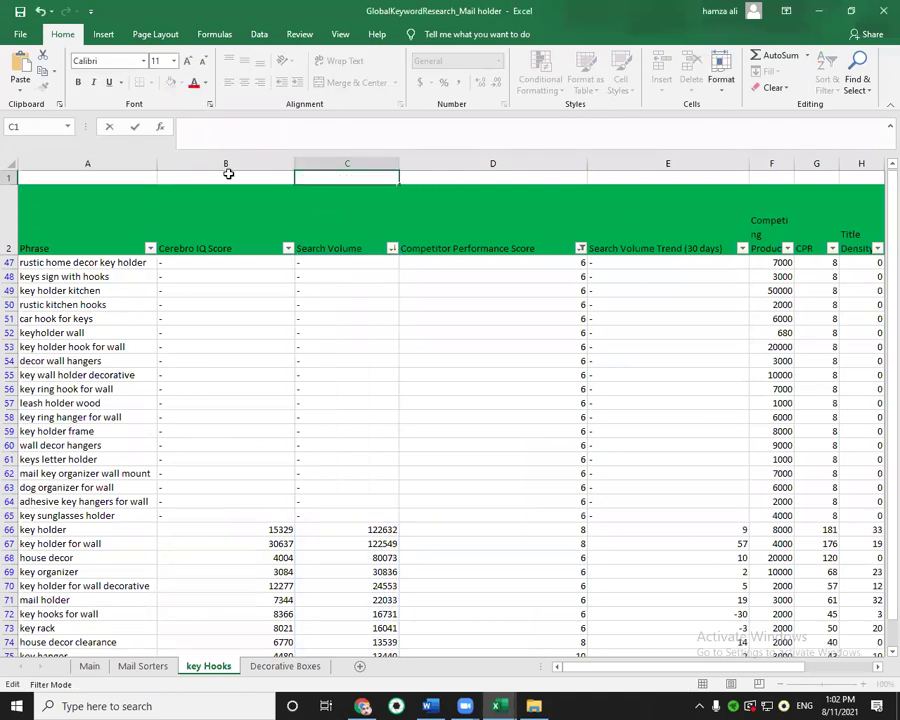
type("=")
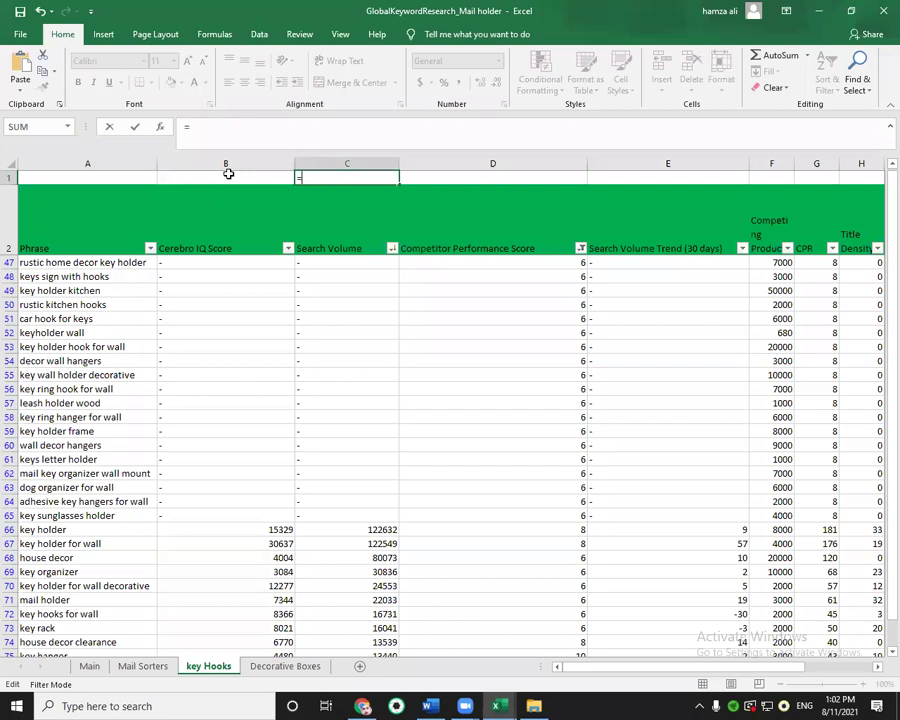
type("sub")
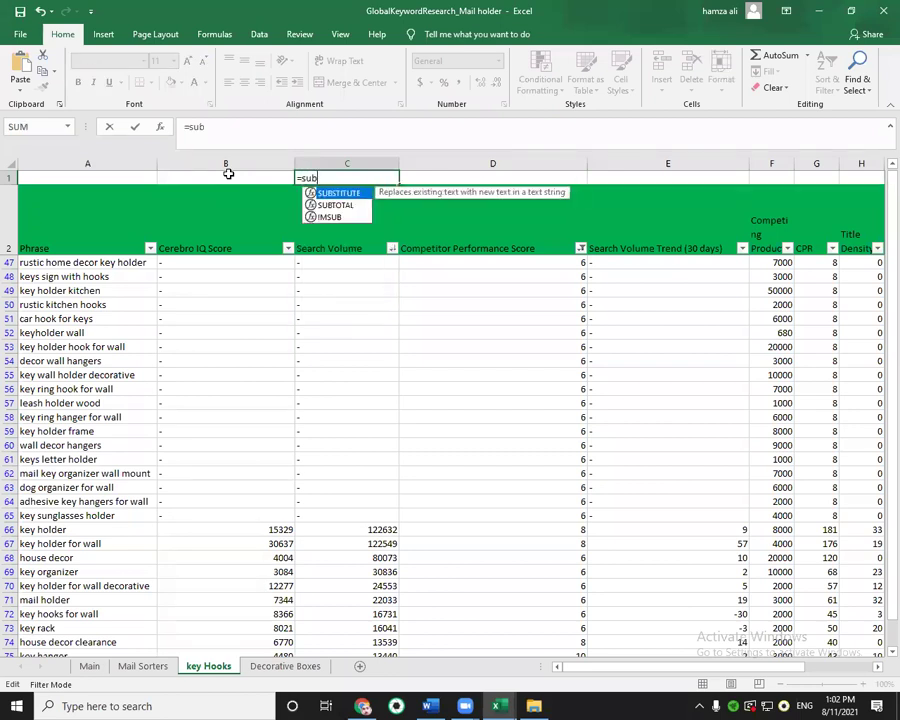
double_click(330, 206)
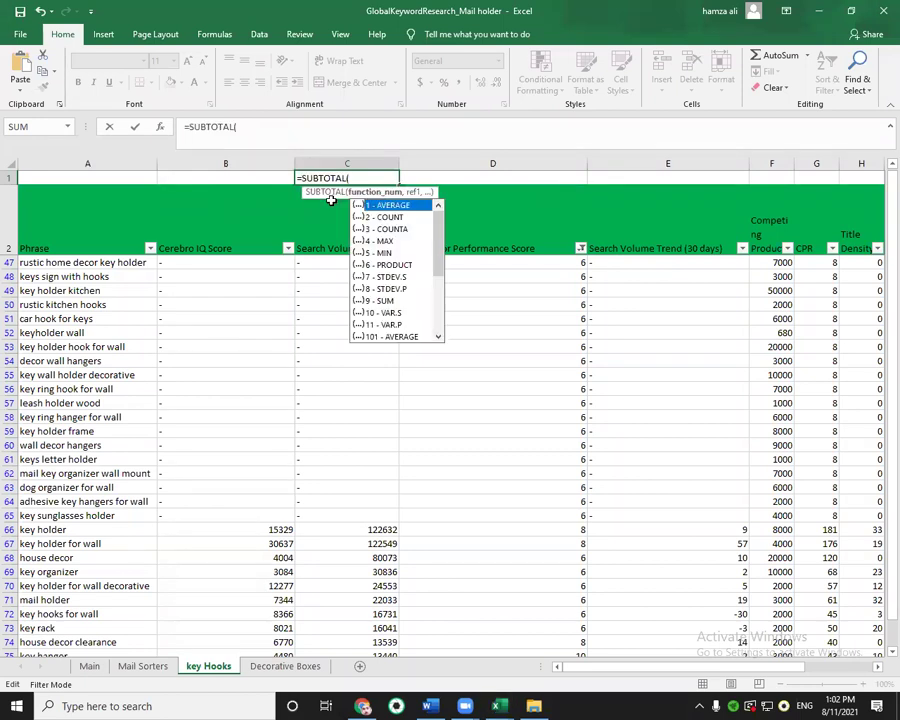
left_click(369, 303)
double_click(369, 303)
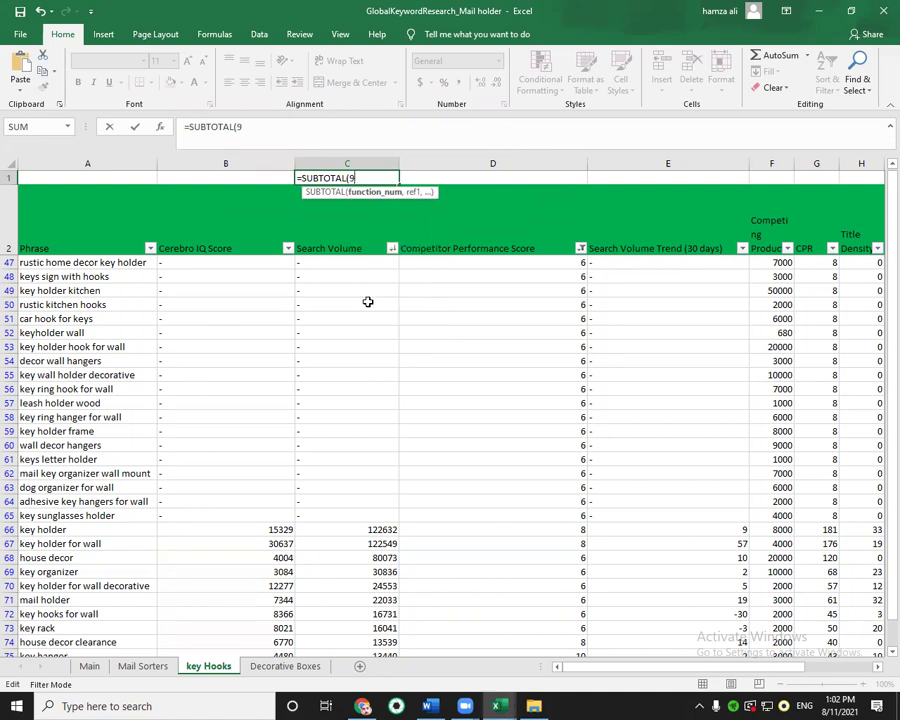
Complete the range C3:C866 so C1 totals the visible search volumes as 763997.
type(",")
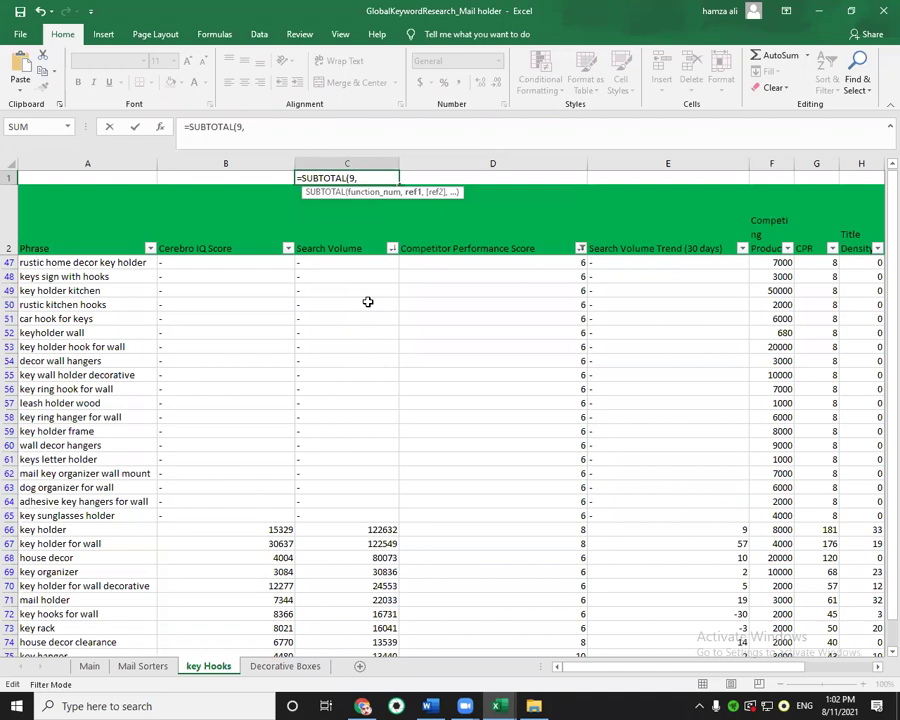
scroll(368, 302, "up", 10)
scroll(291, 378, "up", 5)
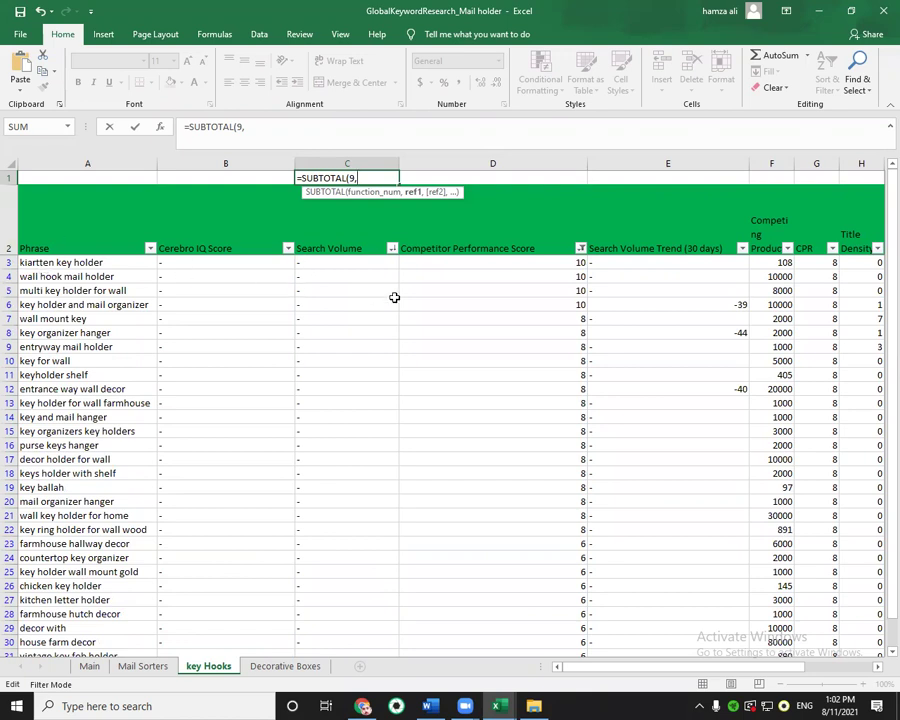
left_click(353, 261)
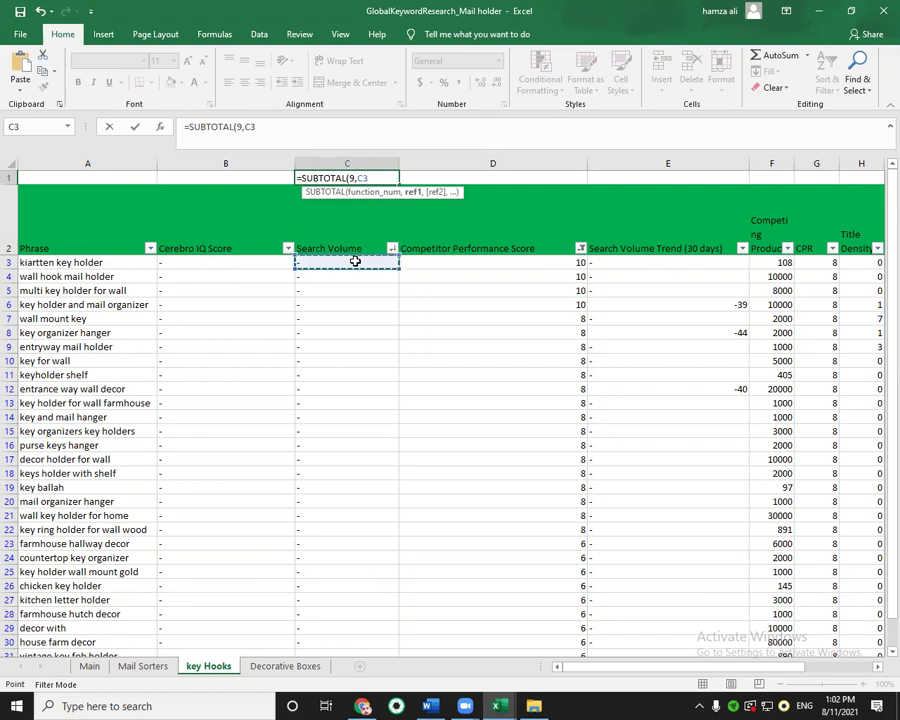
key("ctrl+shift+Down")
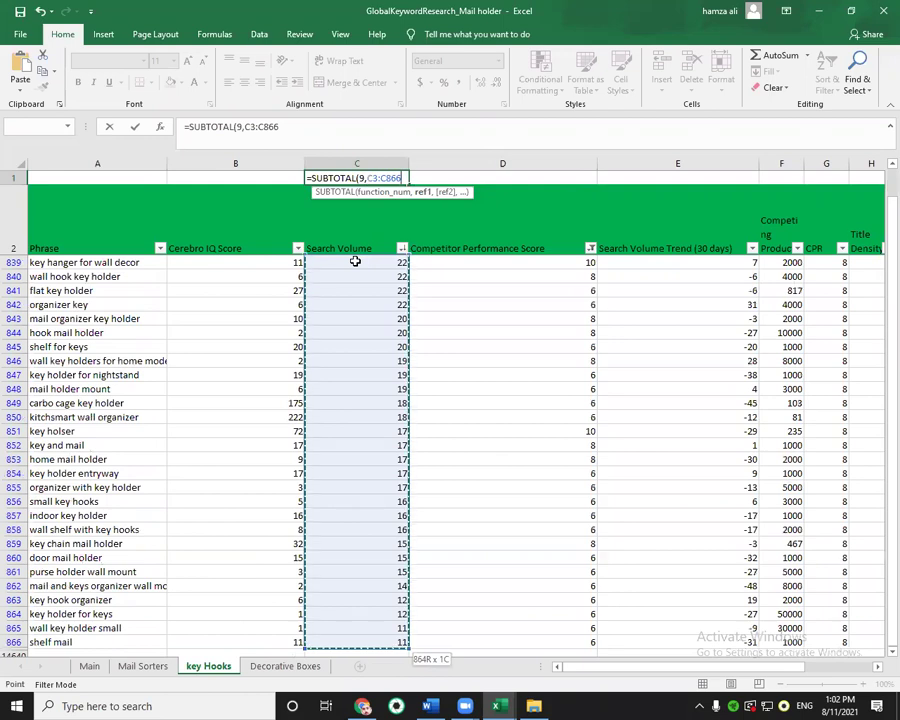
type("p")
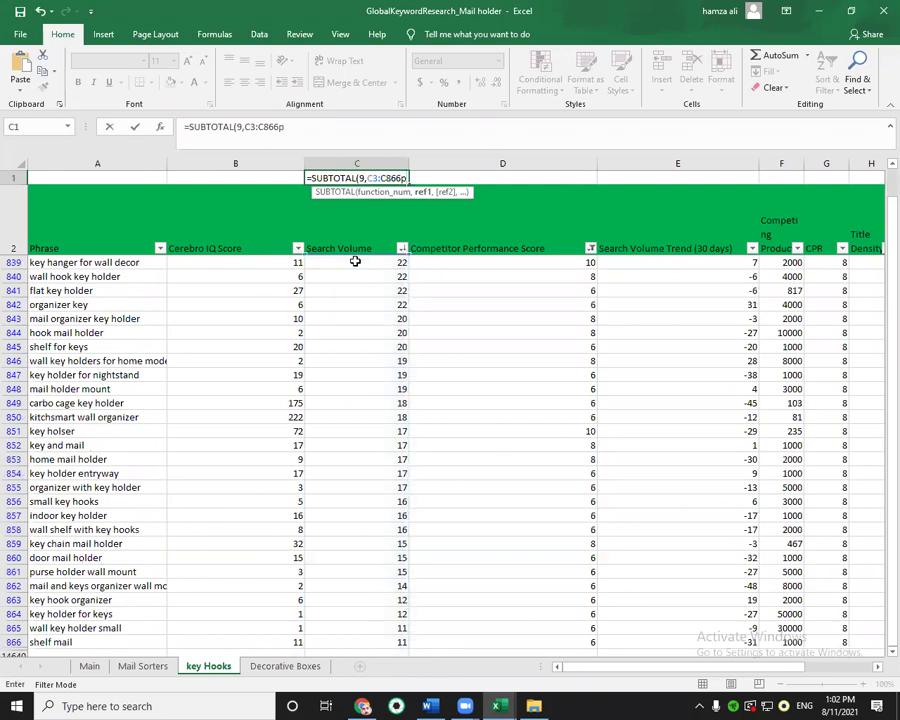
key("BackSpace")
type(")")
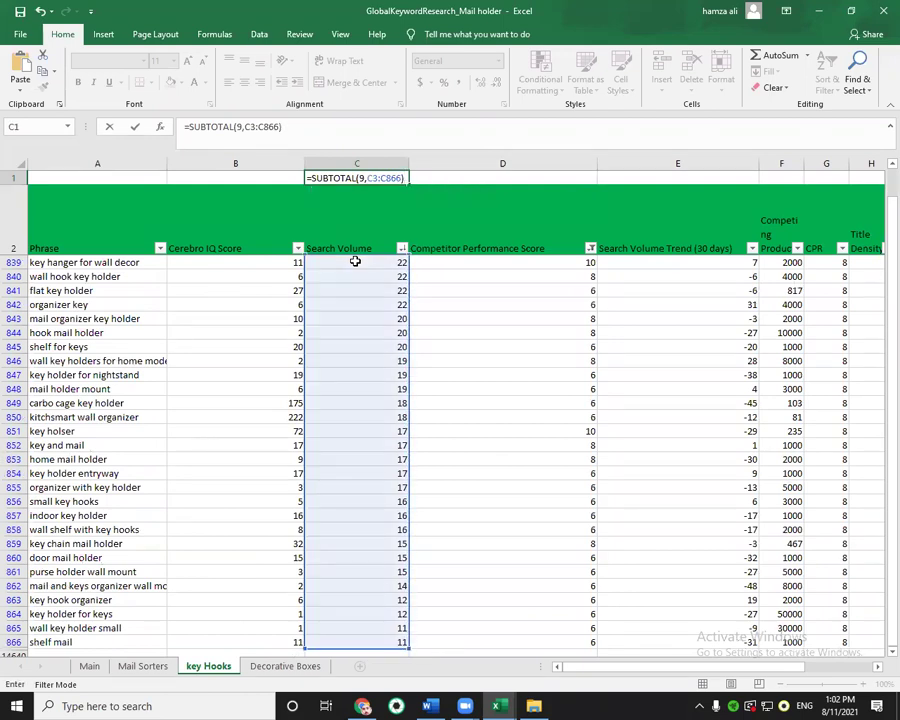
key("Return")
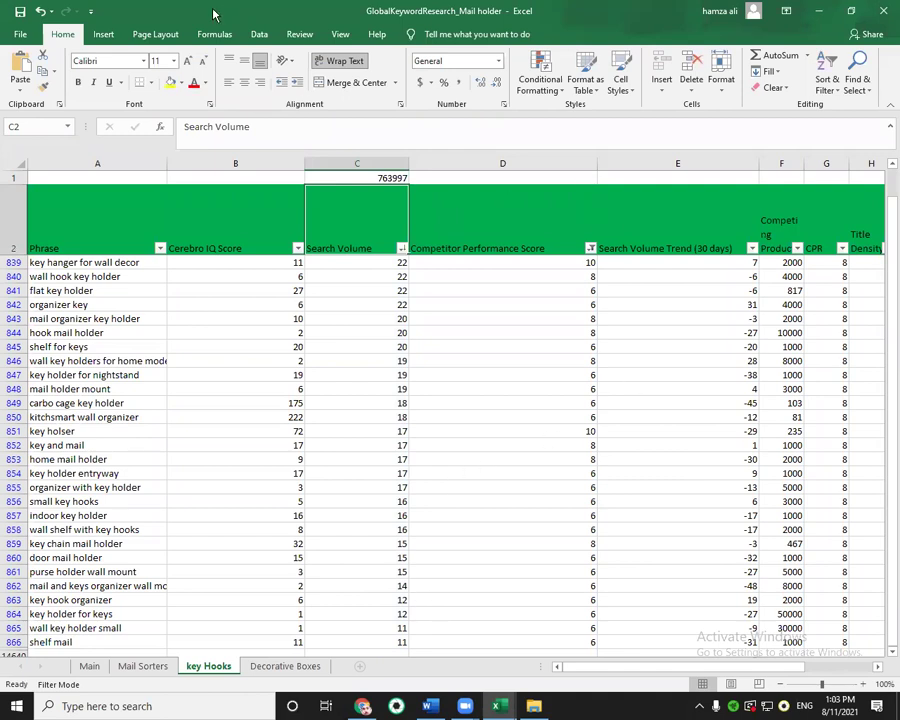
key("alt+Tab")
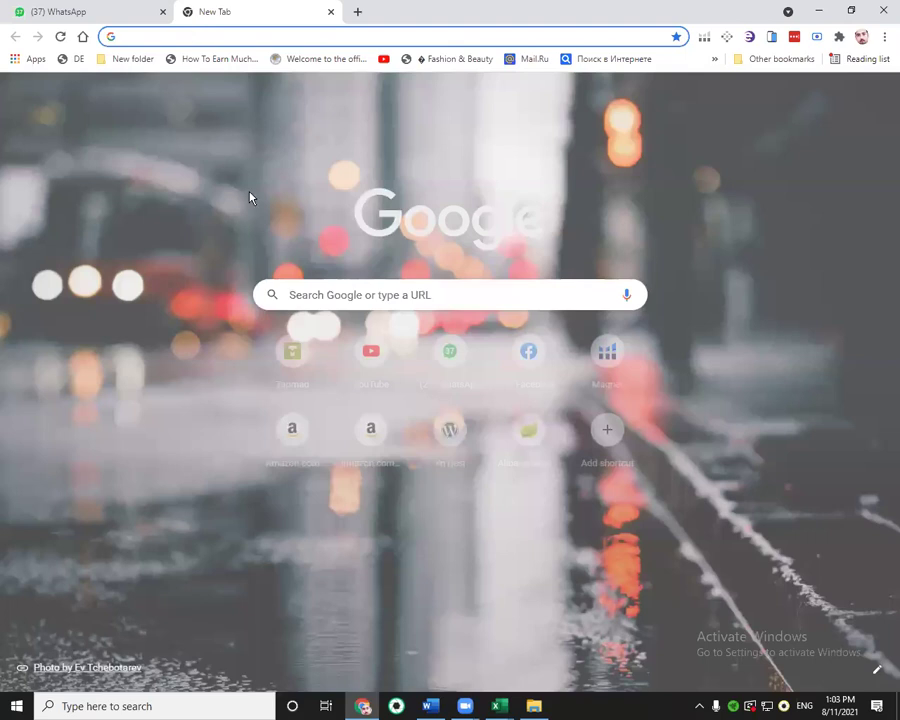
Load members.helium10.com, then open amazon.com in a new tab and search 'mAIL HOLDER'.
key("ctrl+v")
key("Return")
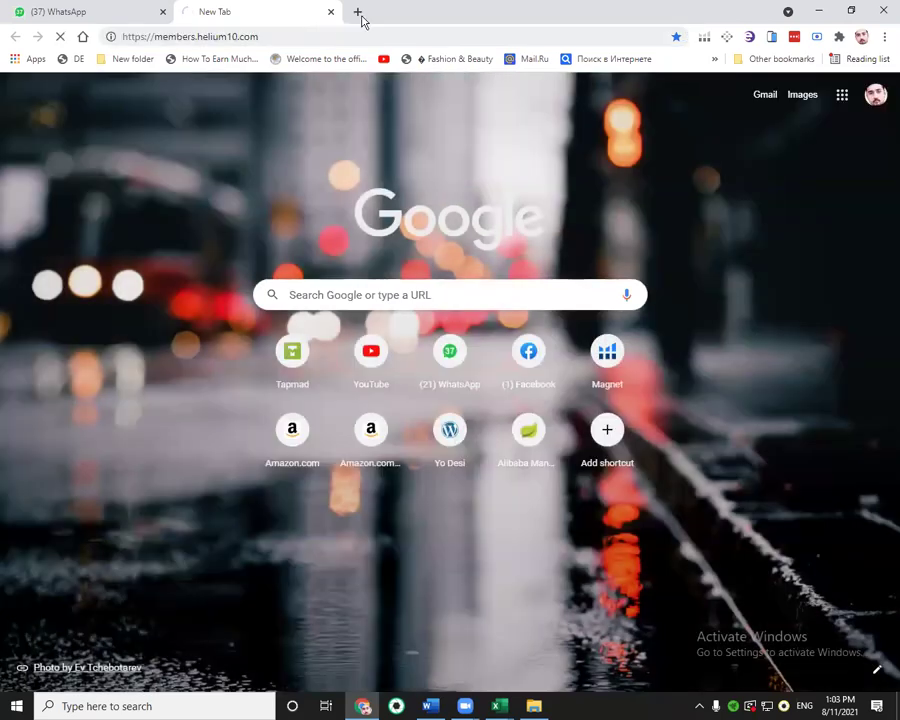
left_click(358, 12)
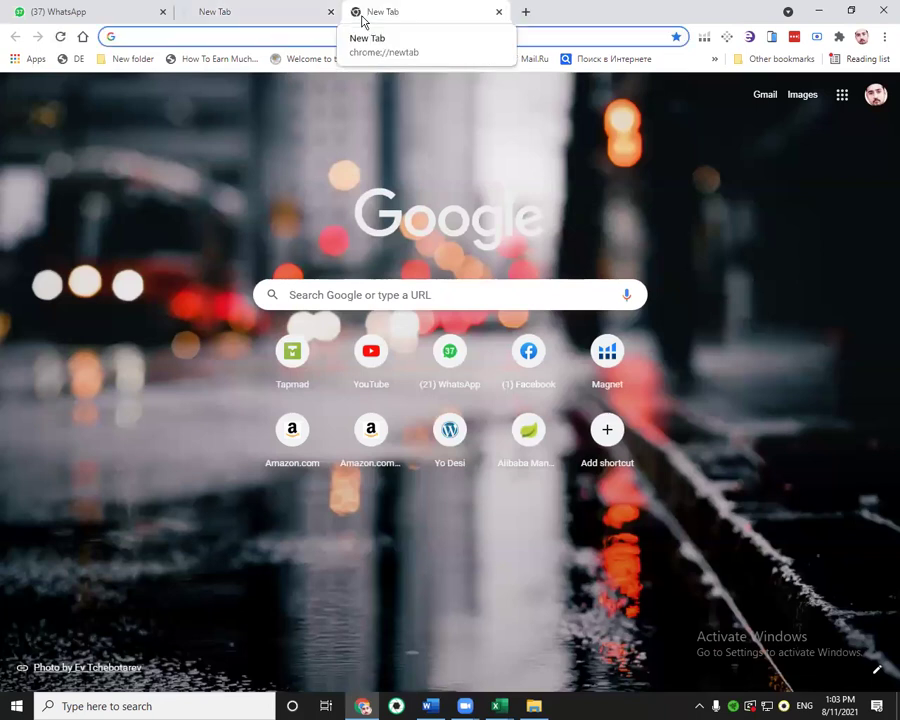
type("am")
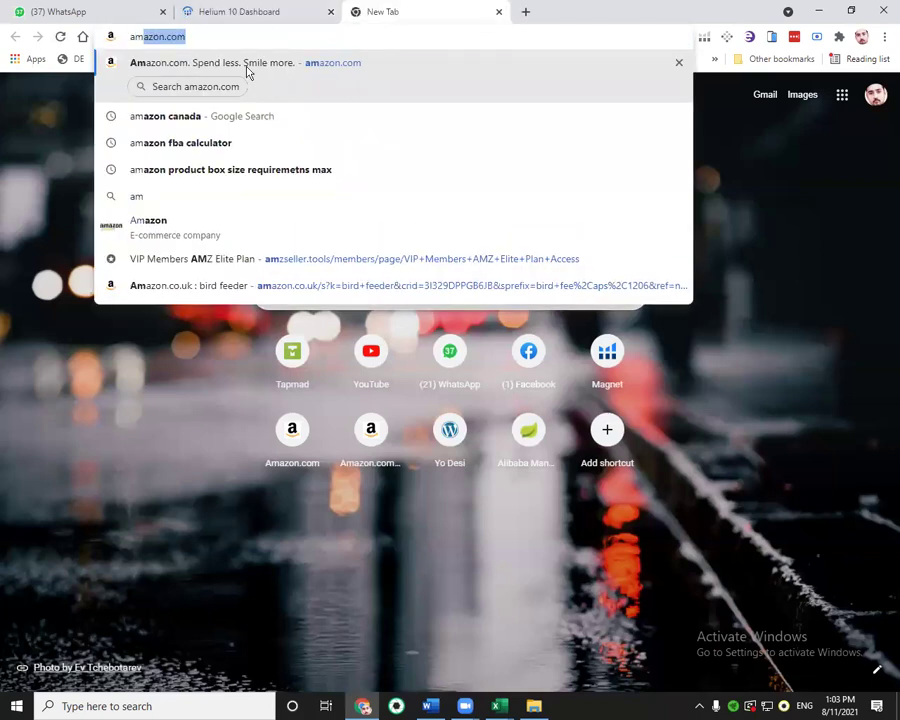
key("Return")
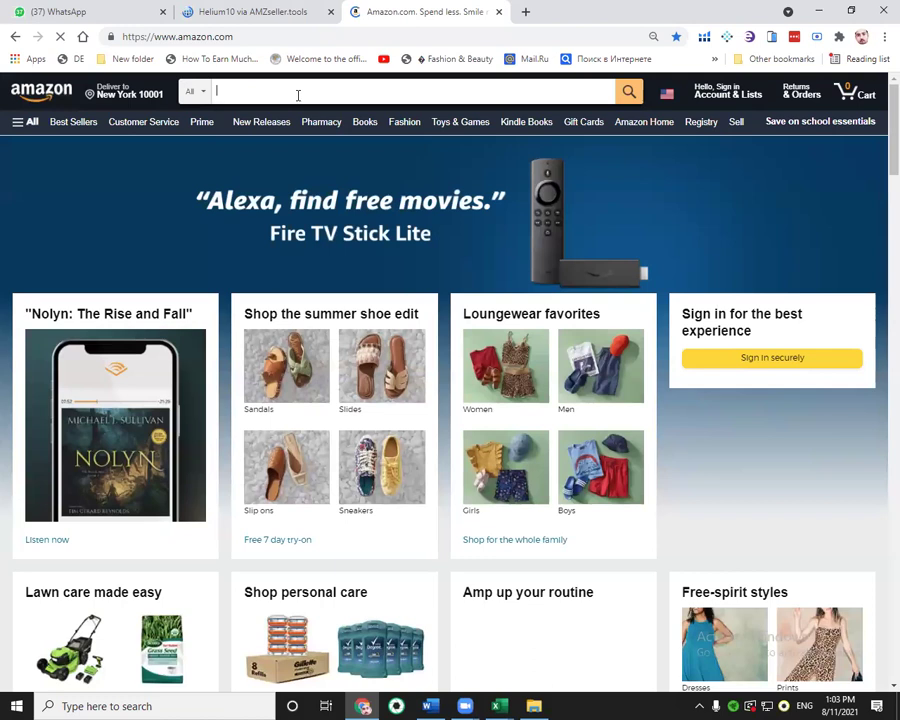
type("mAIL H")
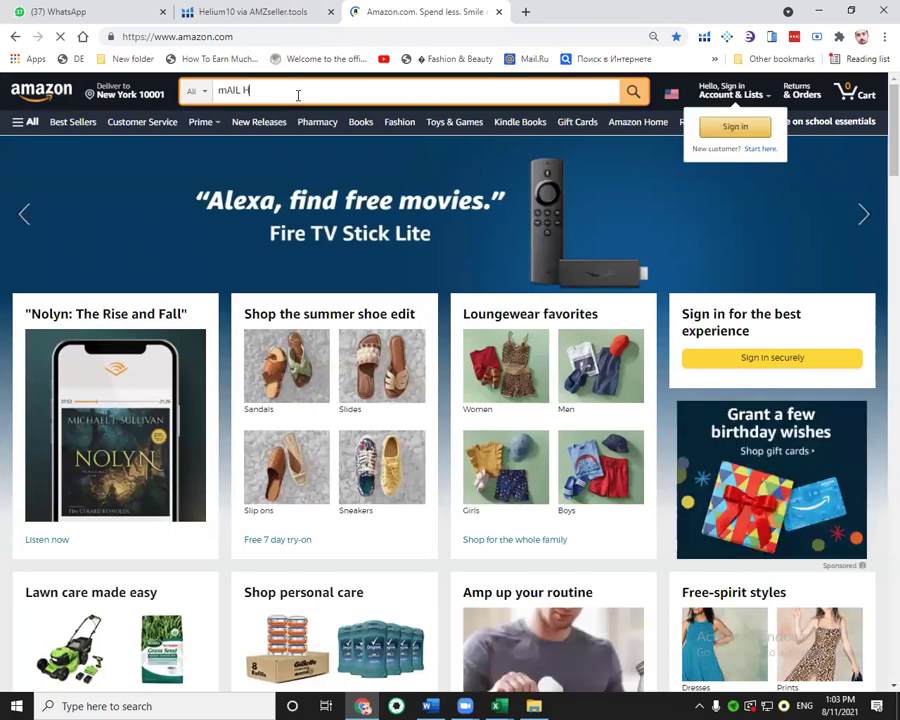
type("OLDER")
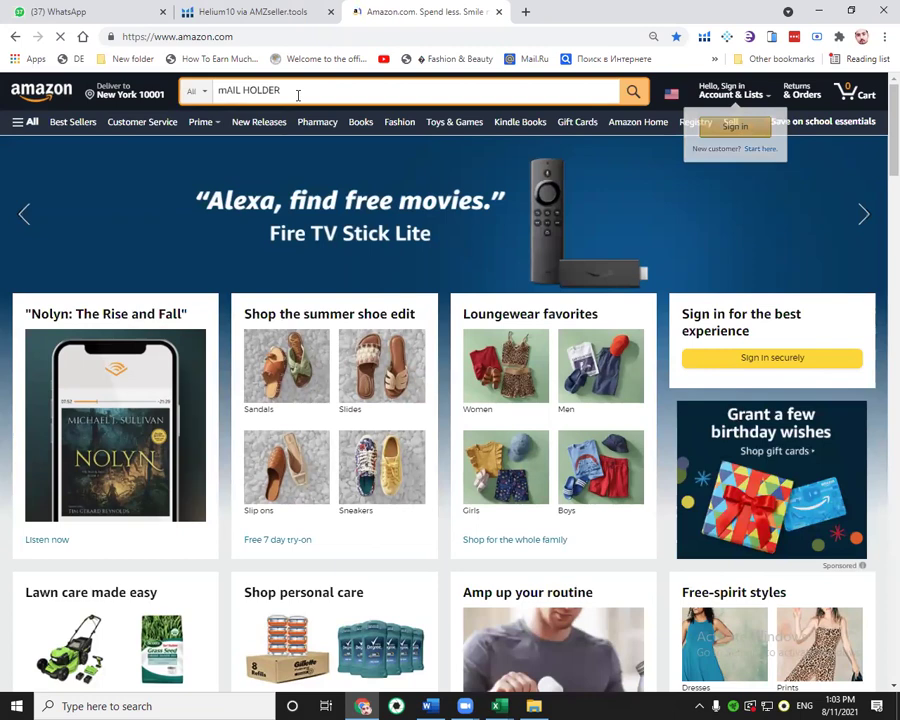
key("Return")
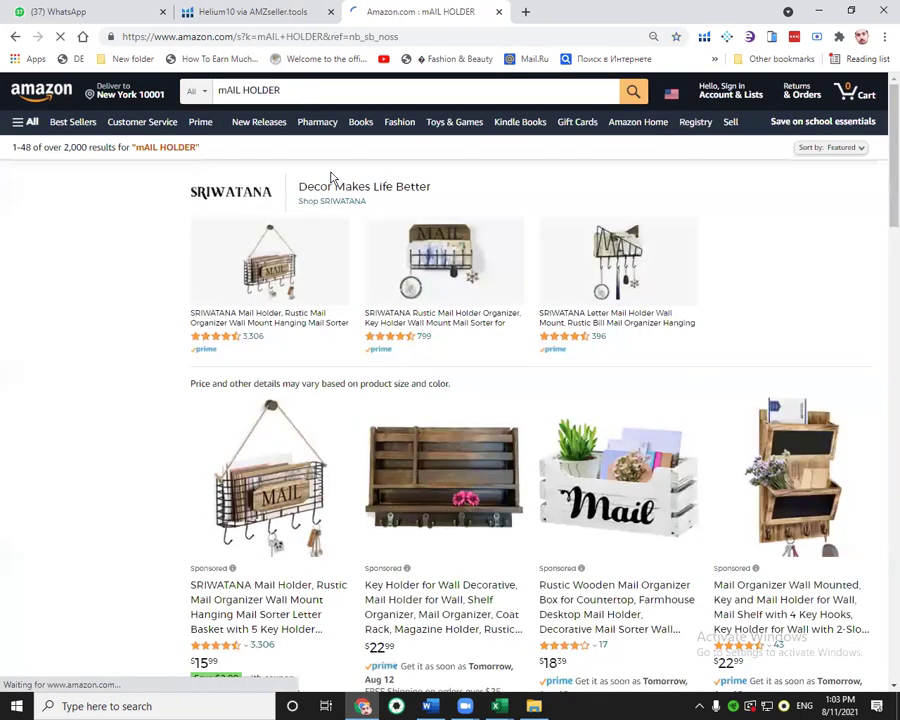
Browse the Amazon search results for mAIL HOLDER.
scroll(336, 392, "down", 3)
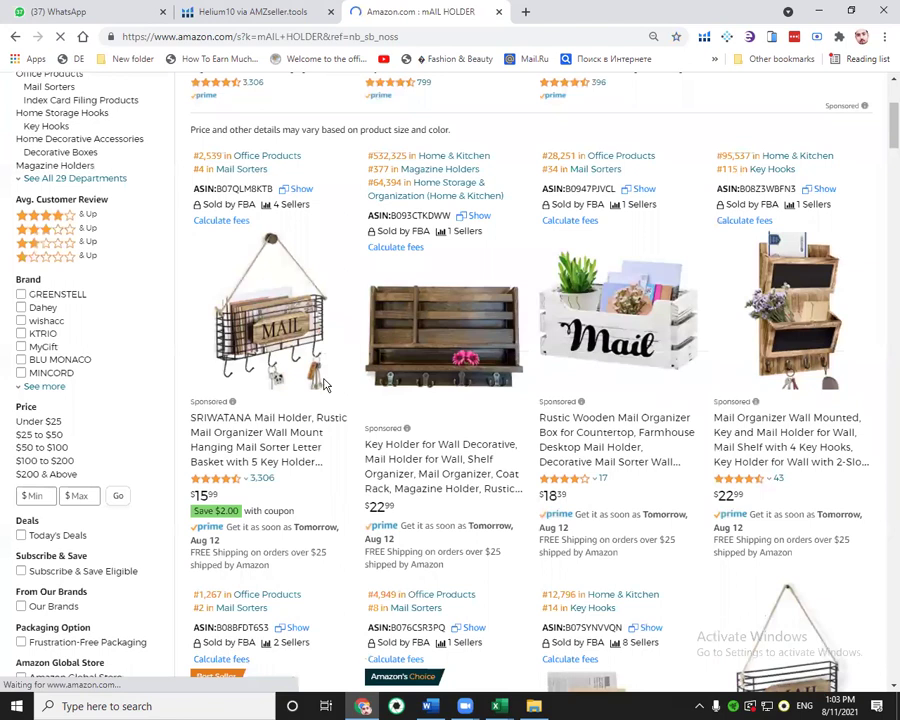
scroll(323, 384, "down", 5)
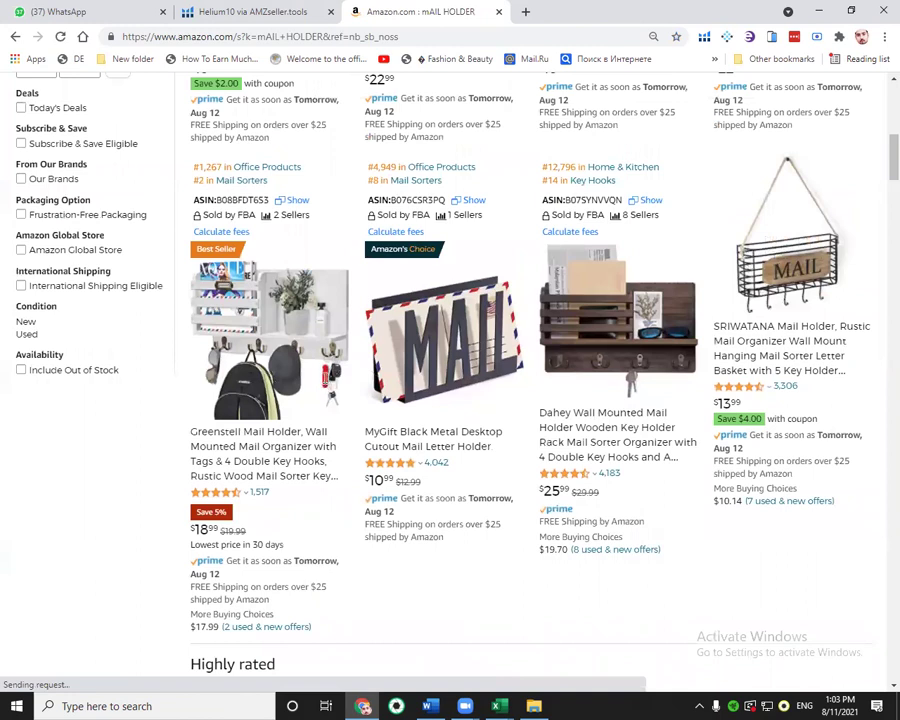
scroll(265, 162, "up", 4)
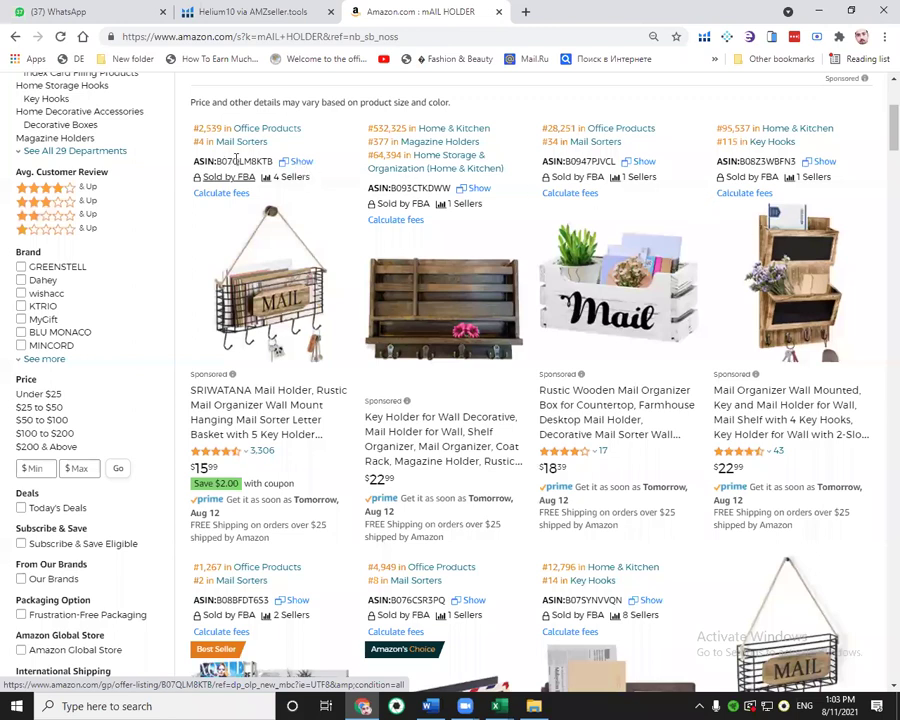
right_click(237, 160)
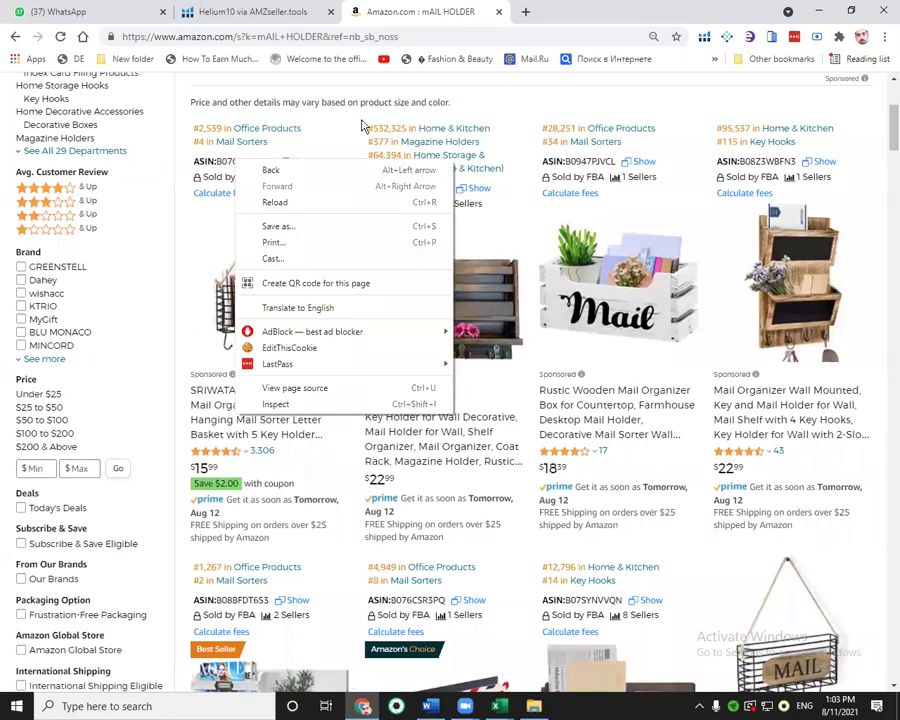
left_click(700, 40)
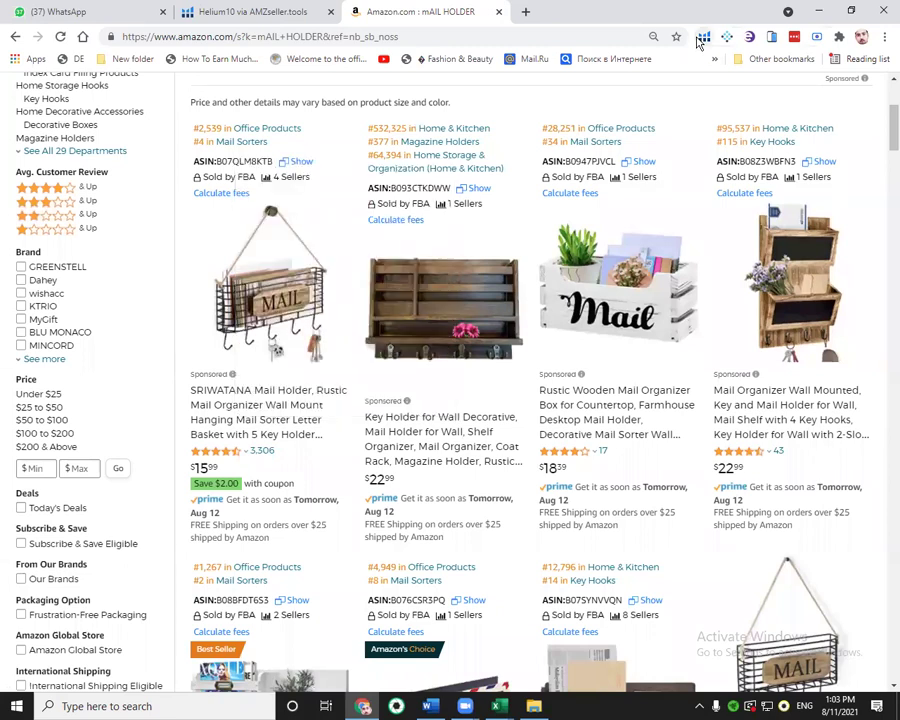
Run Helium 10 Xray on the results, showing search volume 22,033 and $474,371 total revenue.
left_click(703, 38)
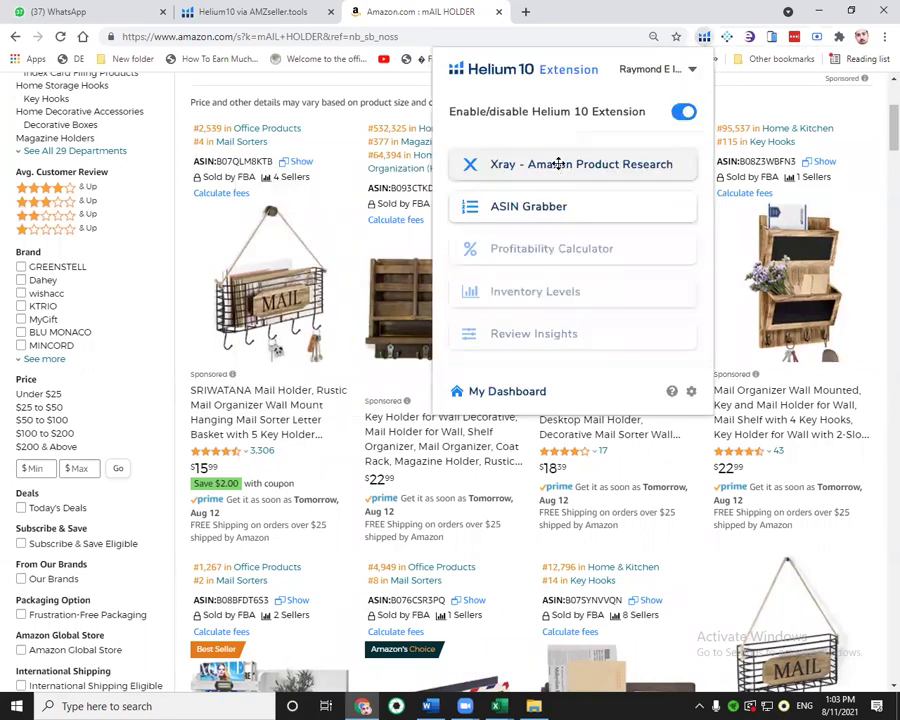
left_click(558, 164)
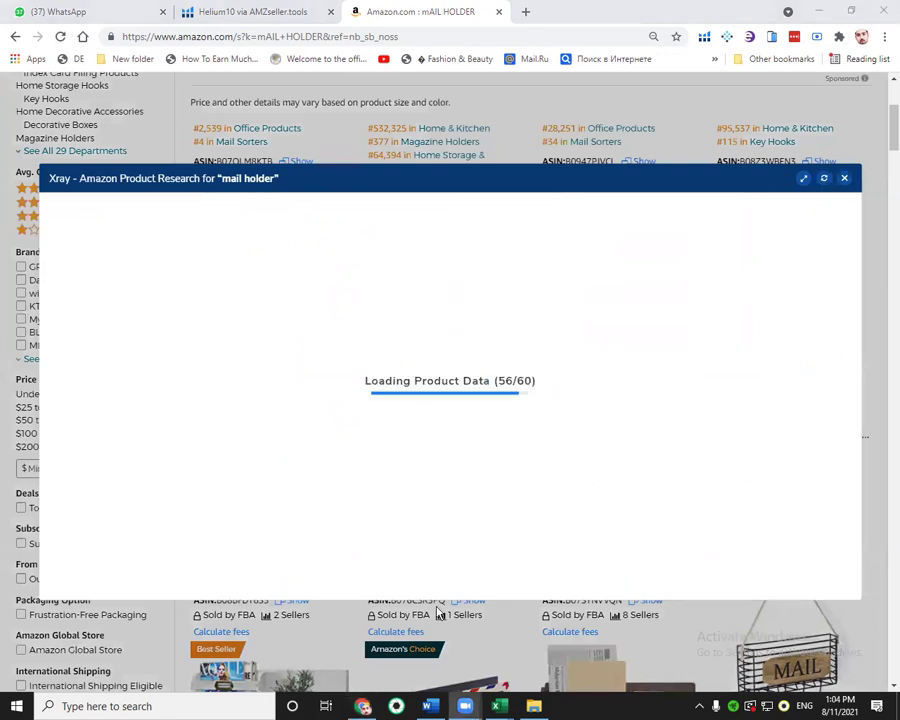
scroll(622, 190, "down", 3)
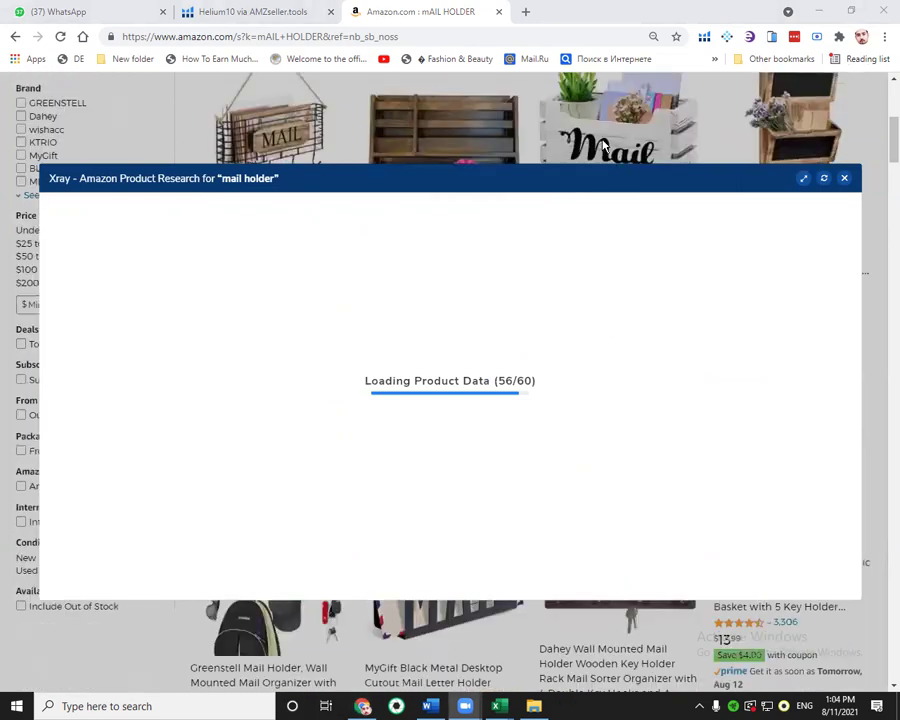
scroll(600, 128, "down", 5)
scroll(600, 128, "down", 3)
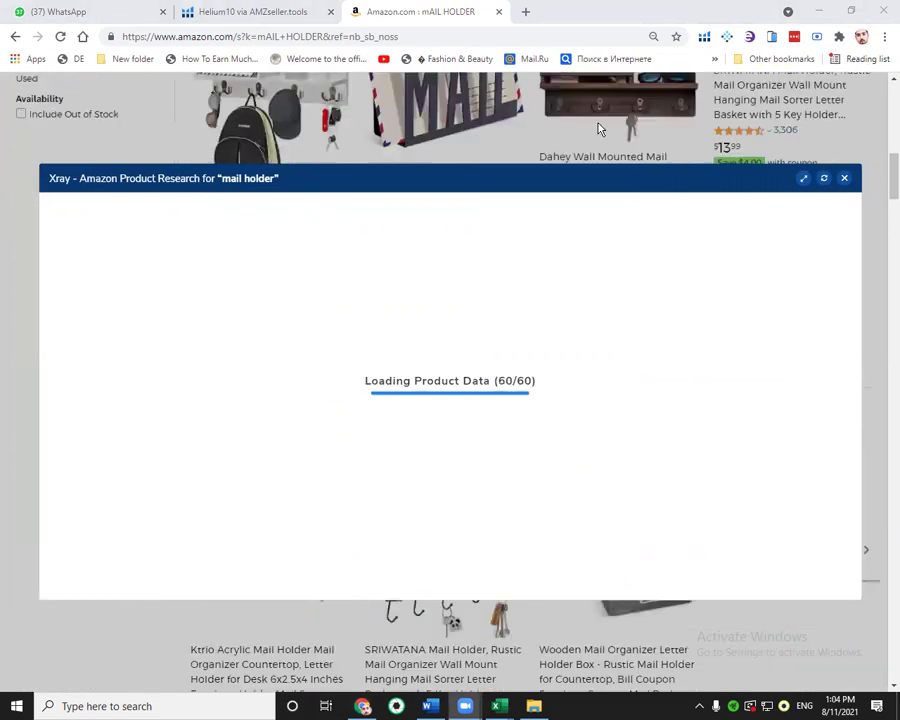
scroll(600, 128, "down", 2)
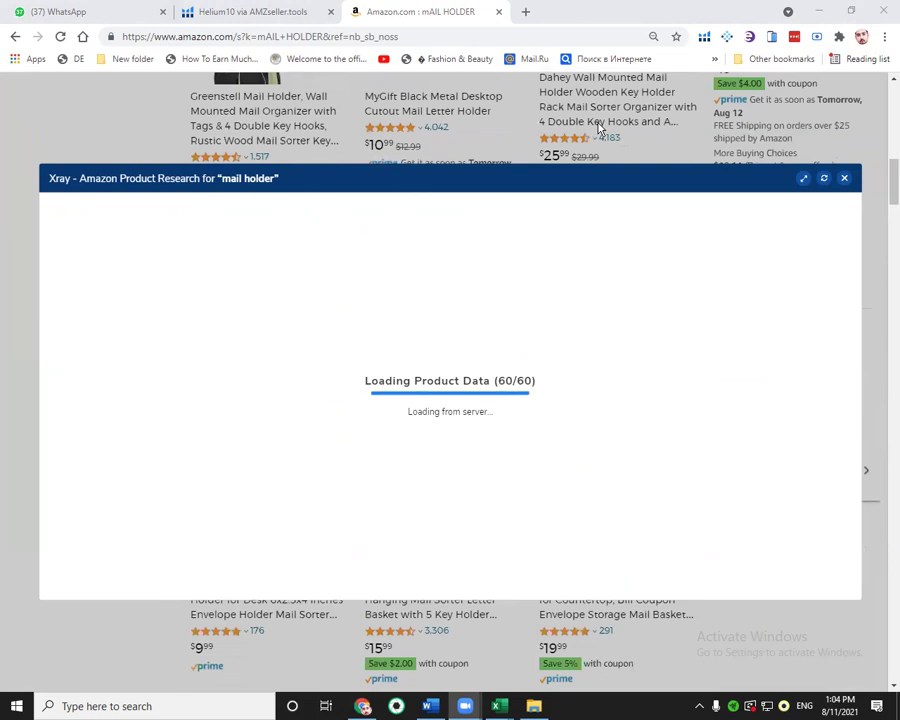
scroll(603, 142, "down", 3)
scroll(603, 142, "down", 1)
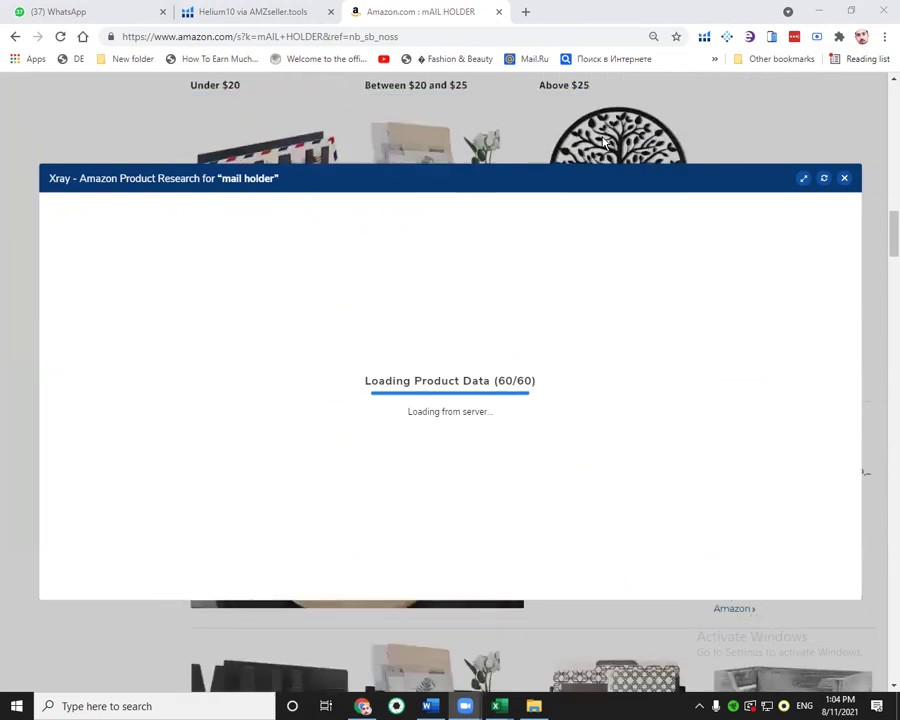
scroll(600, 147, "down", 2)
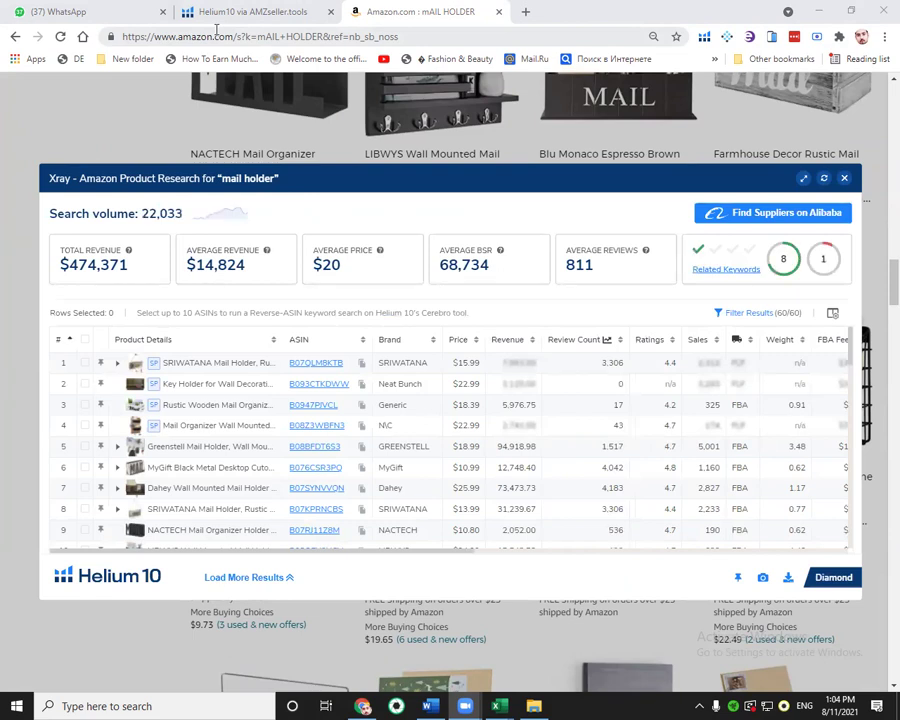
Expand the Xray table, sort it by Sales, and copy the top Greenstell listing's ASIN.
left_click(803, 178)
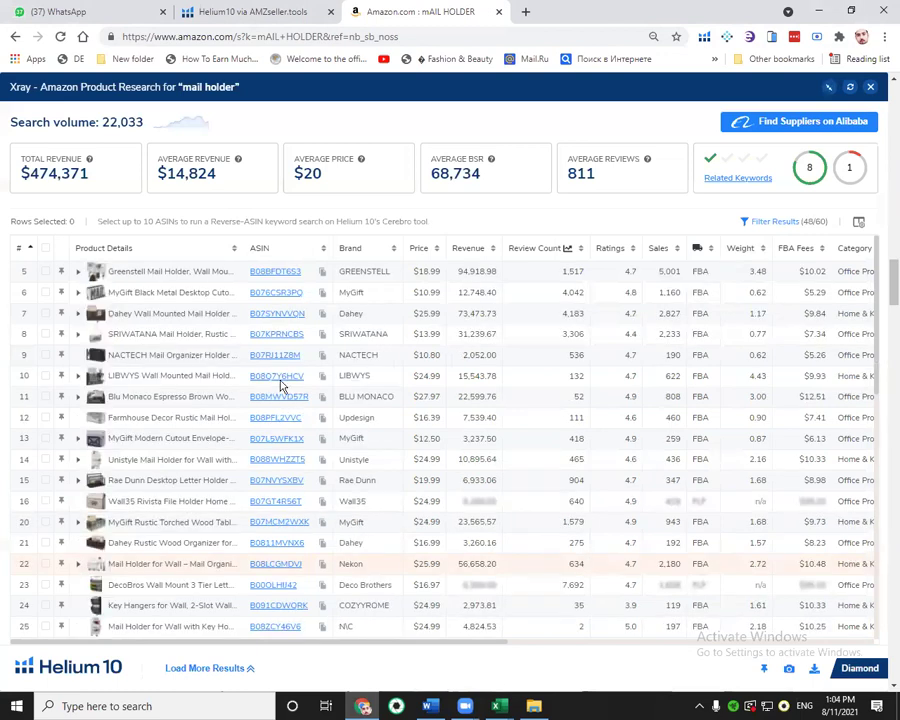
left_click(659, 250)
mouse_move(279, 277)
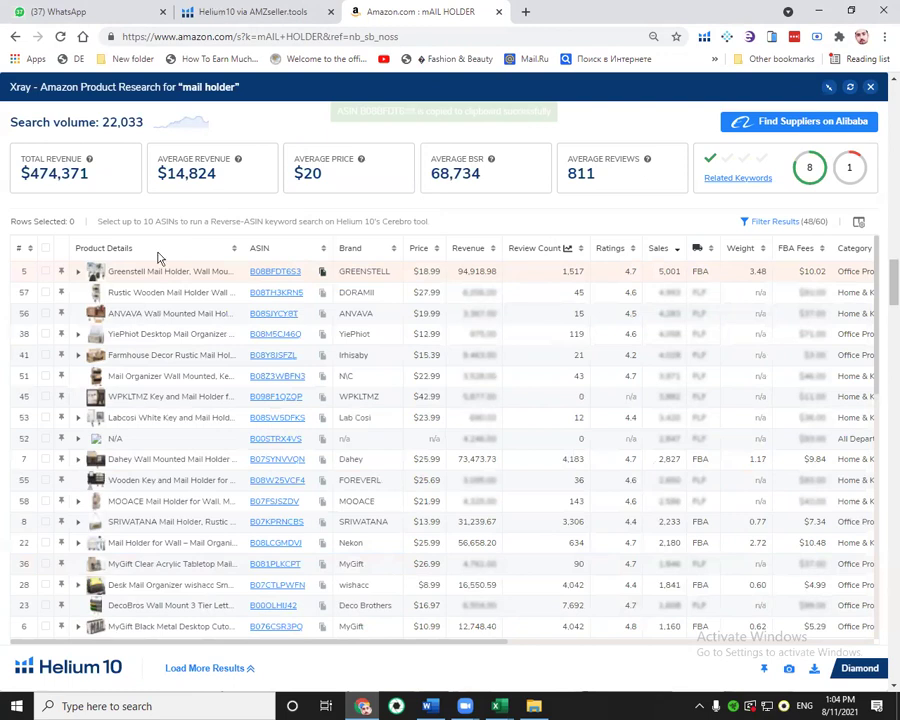
key("ctrl+shift+Tab")
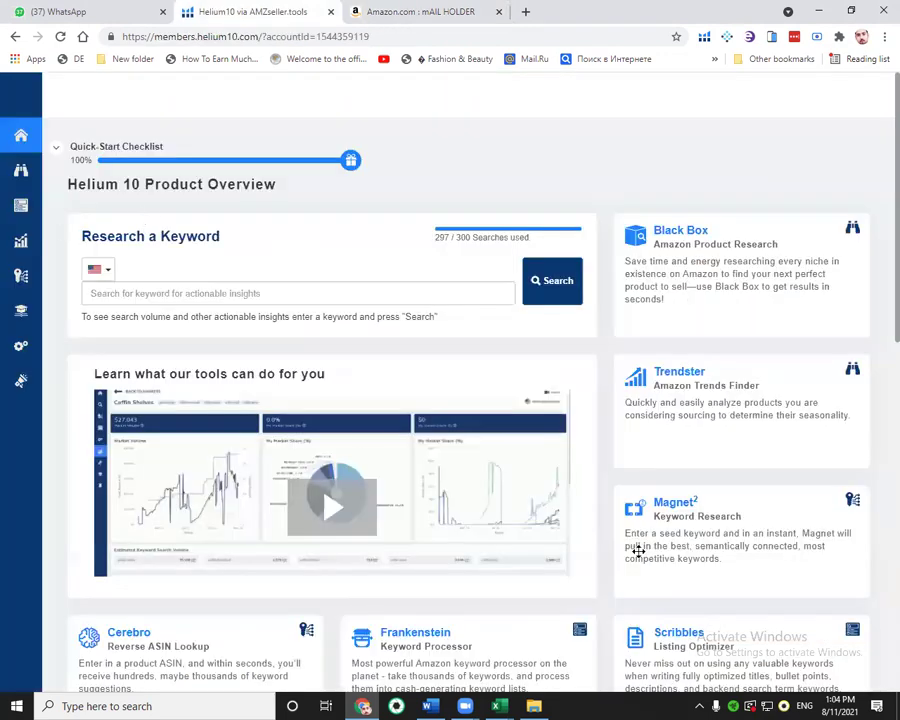
Open Cerebro's Reverse ASIN Lookup and bring up paste options in its ASIN field.
scroll(128, 447, "down", 3)
left_click(128, 447)
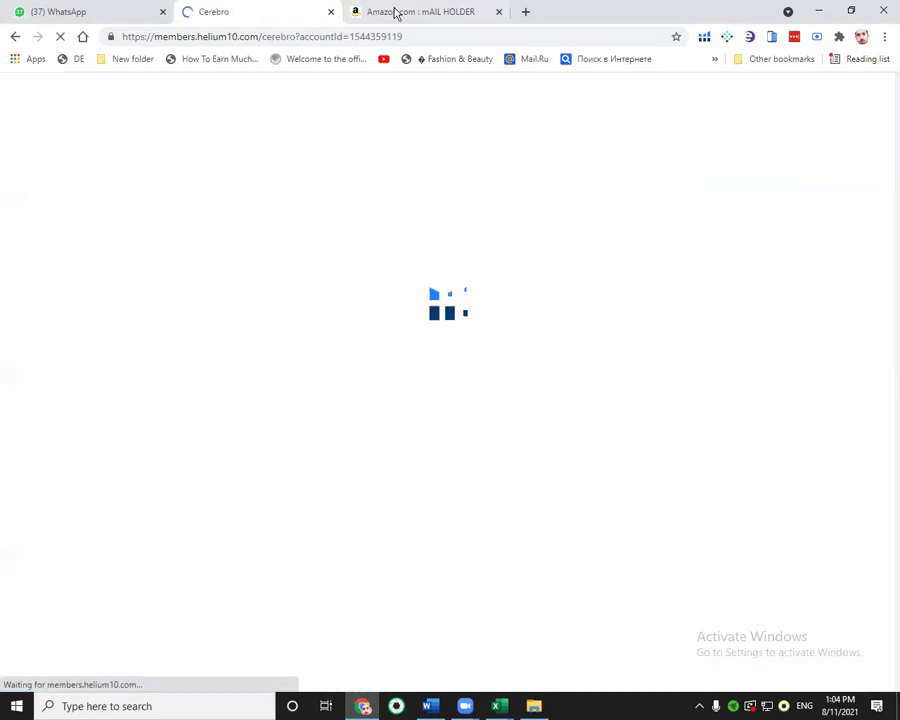
left_click(395, 14)
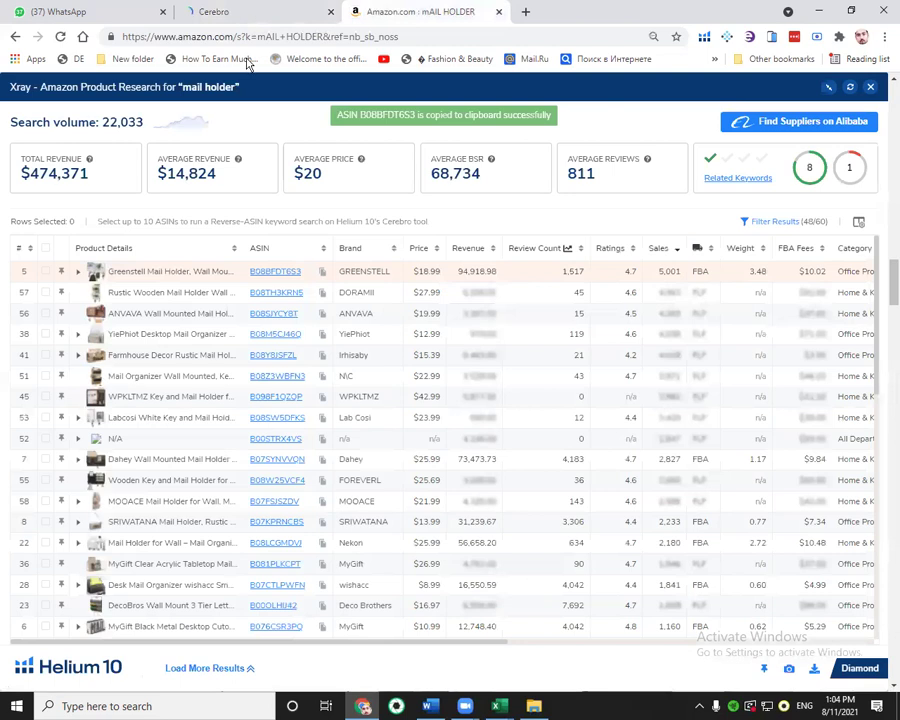
key("ctrl+shift+Tab")
right_click(123, 251)
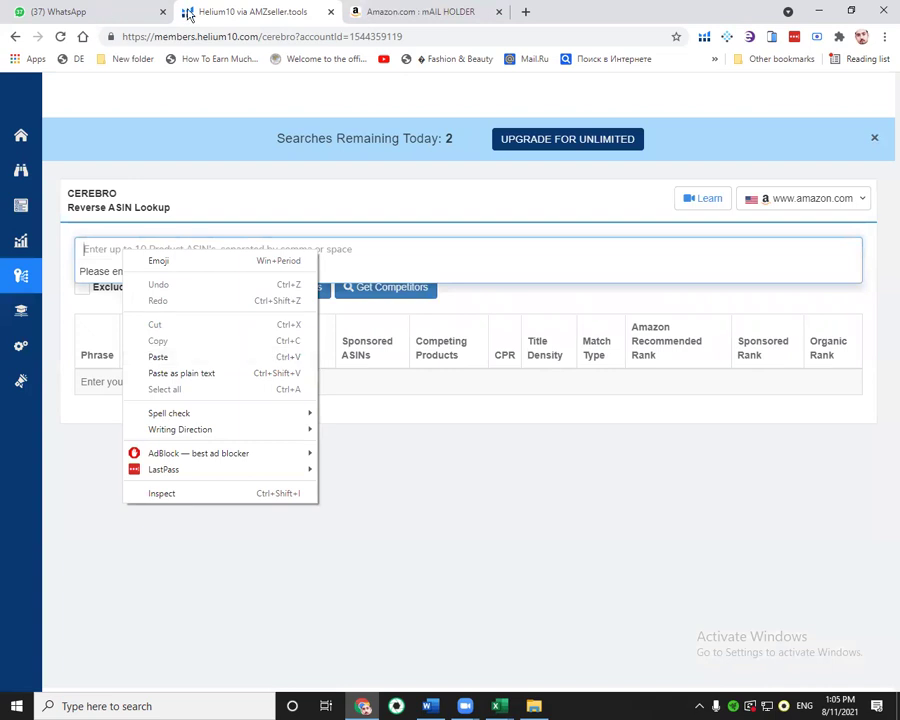
Navigate to the AMZseller.tools VIP Members Area via the address bar.
left_click(107, 38)
left_click(168, 36)
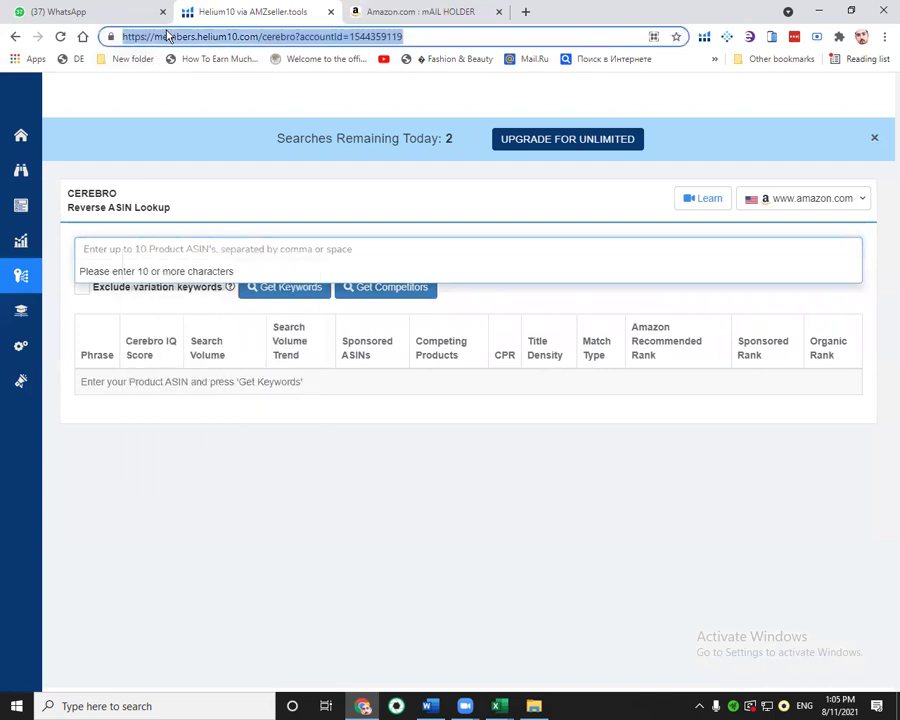
type("VIP")
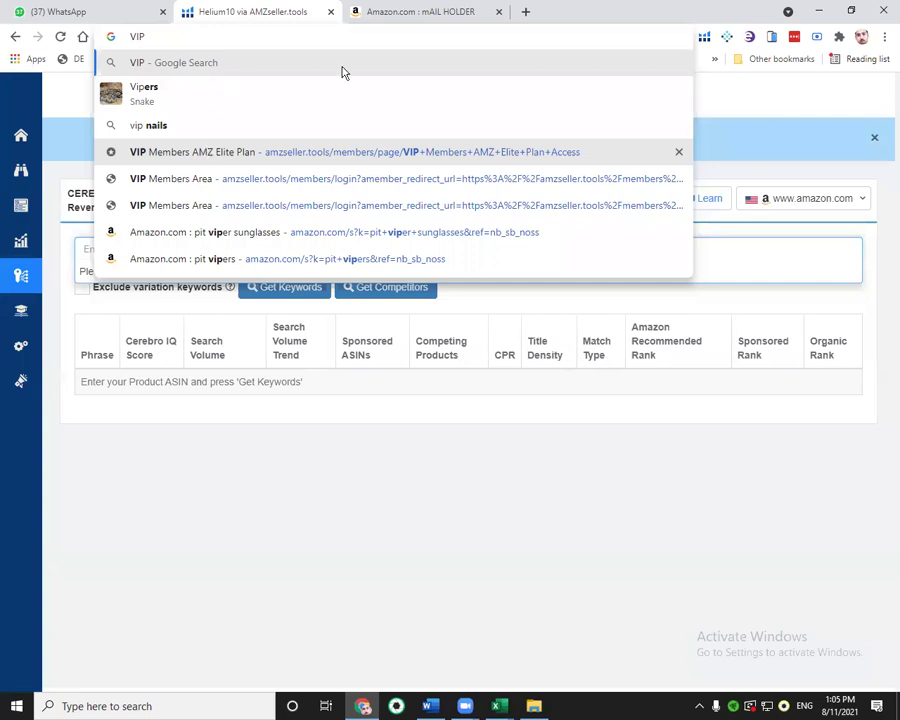
left_click(368, 180)
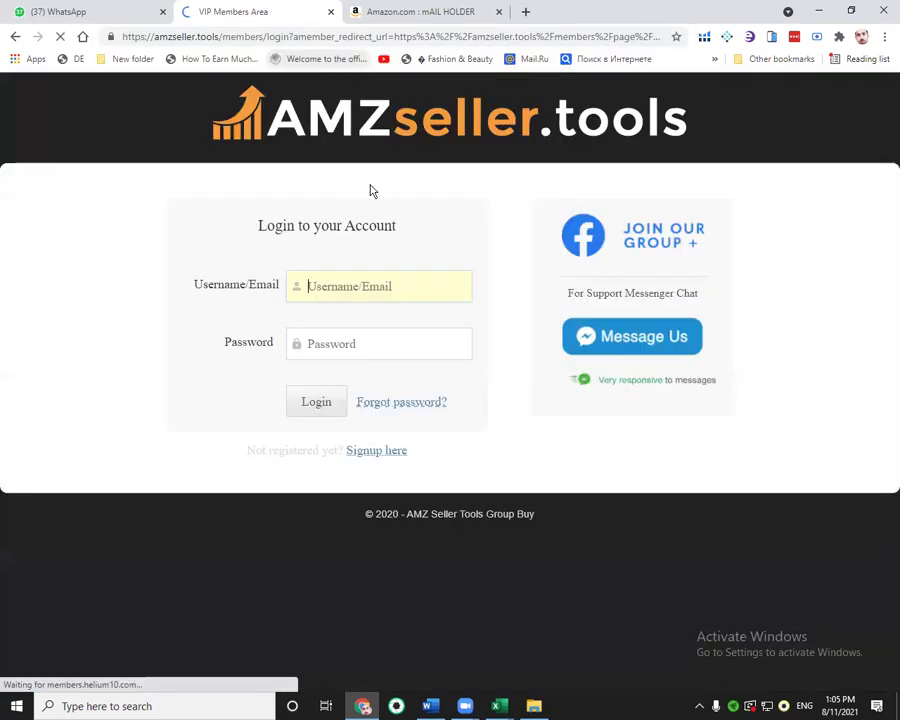
Log in to the AMZseller.tools VIP members area and move to the new Helium 10 Cerebro tab.
left_click(327, 405)
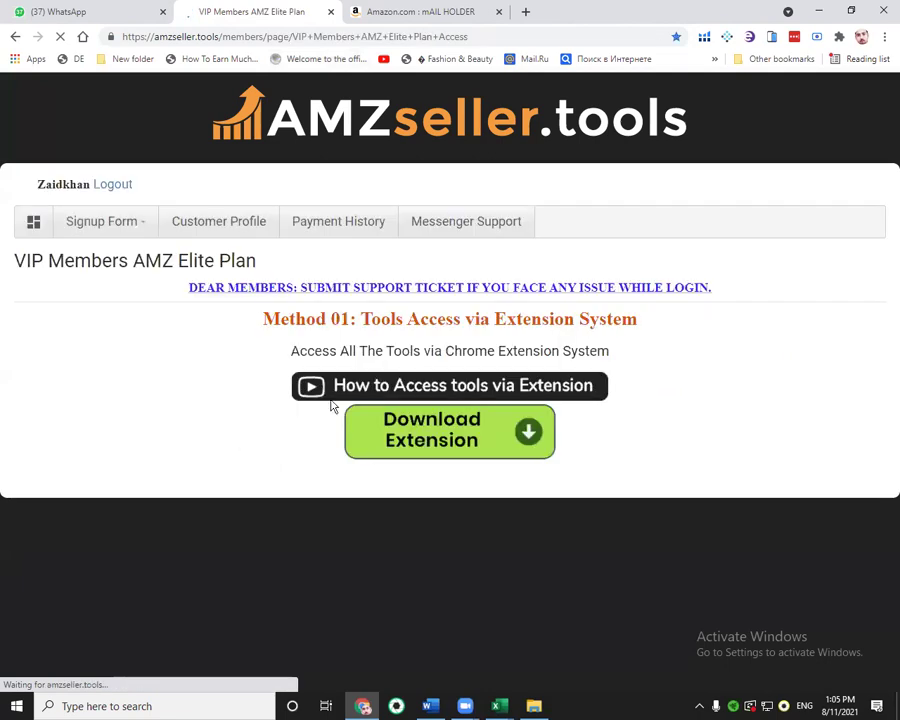
scroll(343, 395, "down", 3)
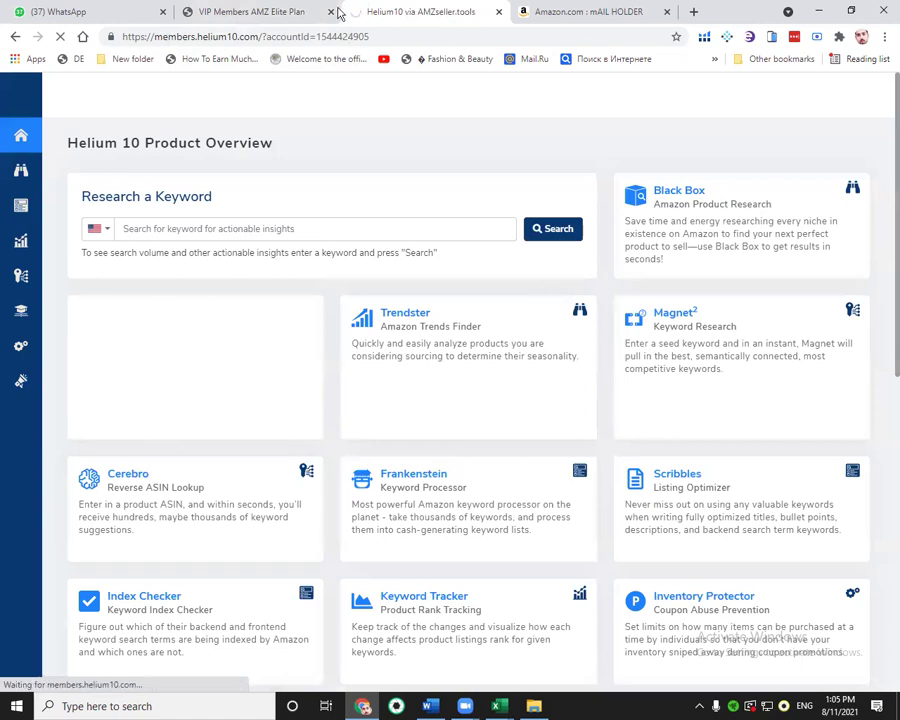
left_click(338, 12)
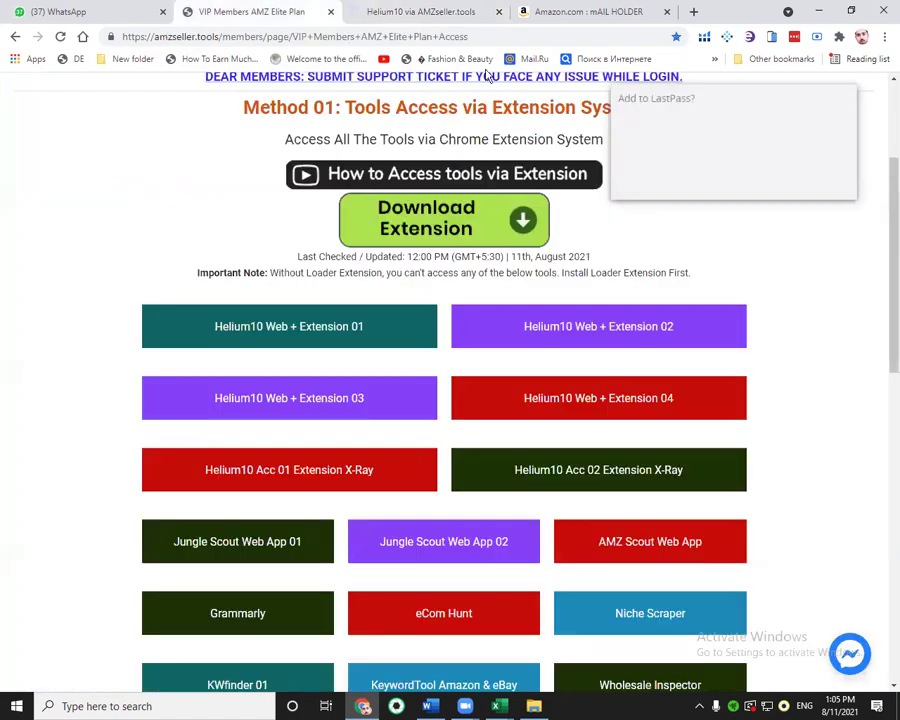
left_click(368, 12)
Look up keywords for ASIN B08BFDT6S3 in Cerebro, excluding variation keywords.
right_click(143, 207)
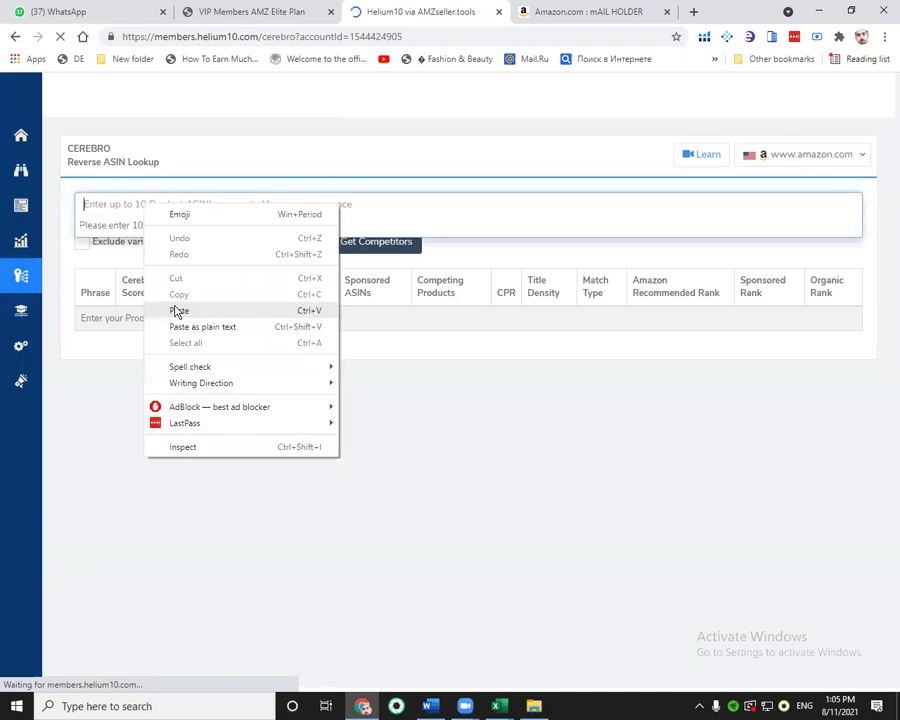
left_click(179, 310)
left_click(120, 228)
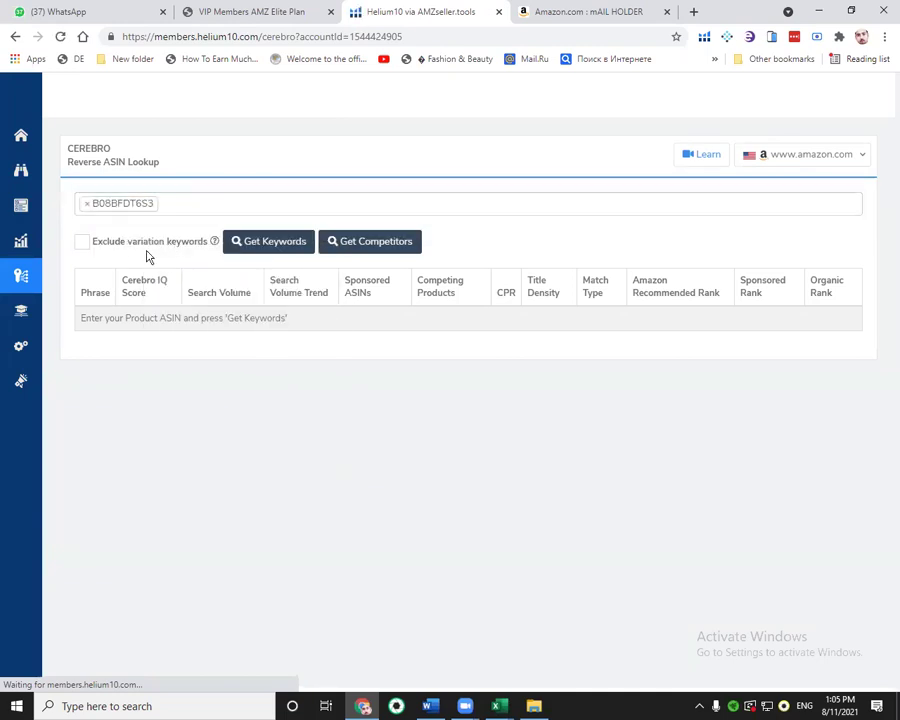
left_click(160, 243)
left_click(245, 241)
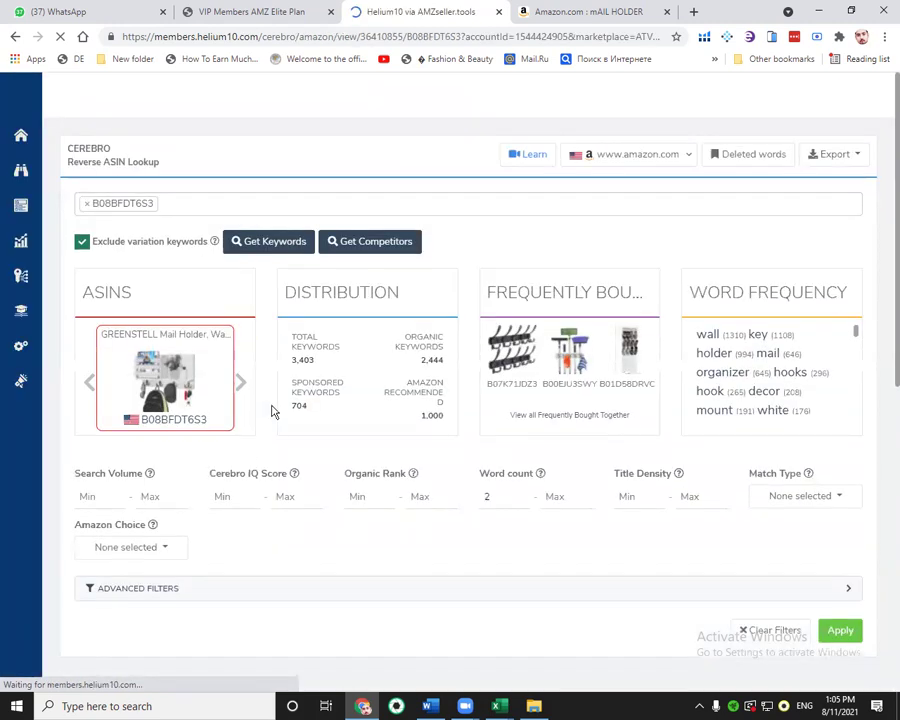
scroll(272, 410, "down", 2)
scroll(214, 421, "down", 2)
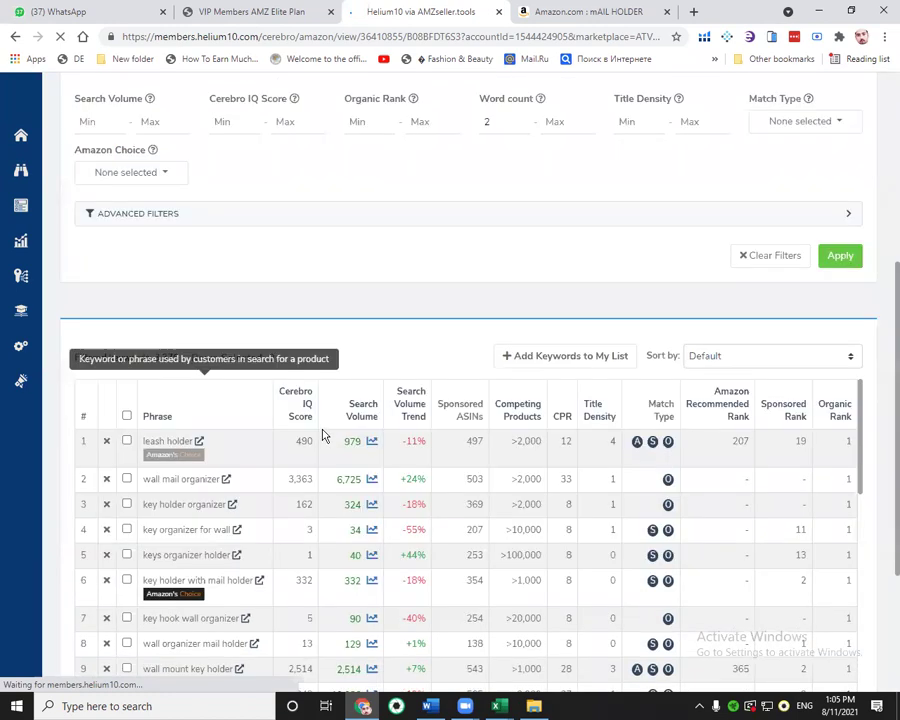
scroll(340, 455, "up", 3)
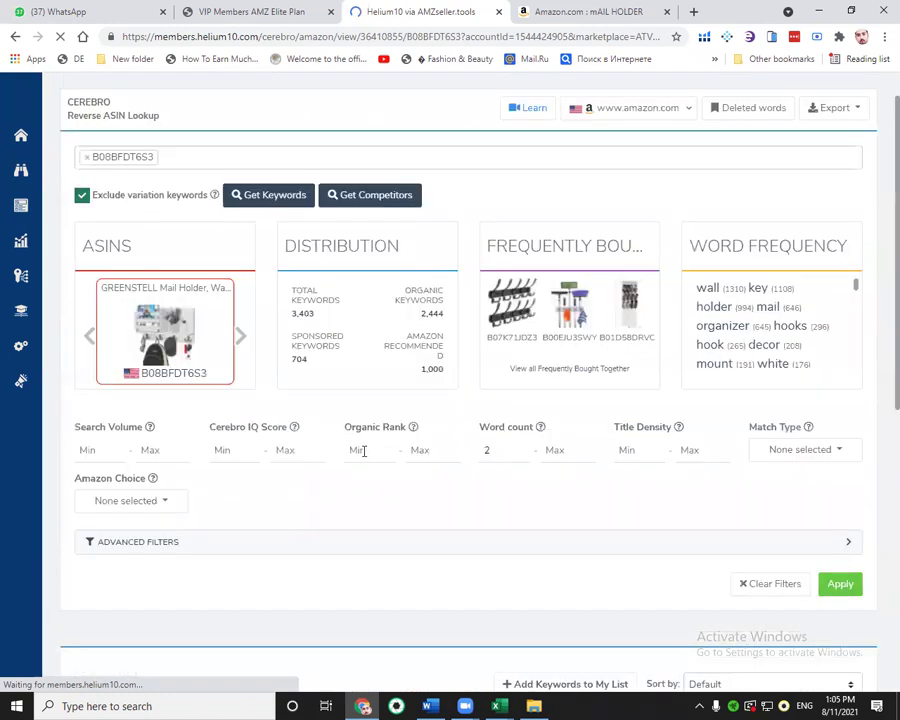
Filter to organic rank 1–40 and sort the 739 keywords by search volume, highest first.
left_click(364, 451)
type("1")
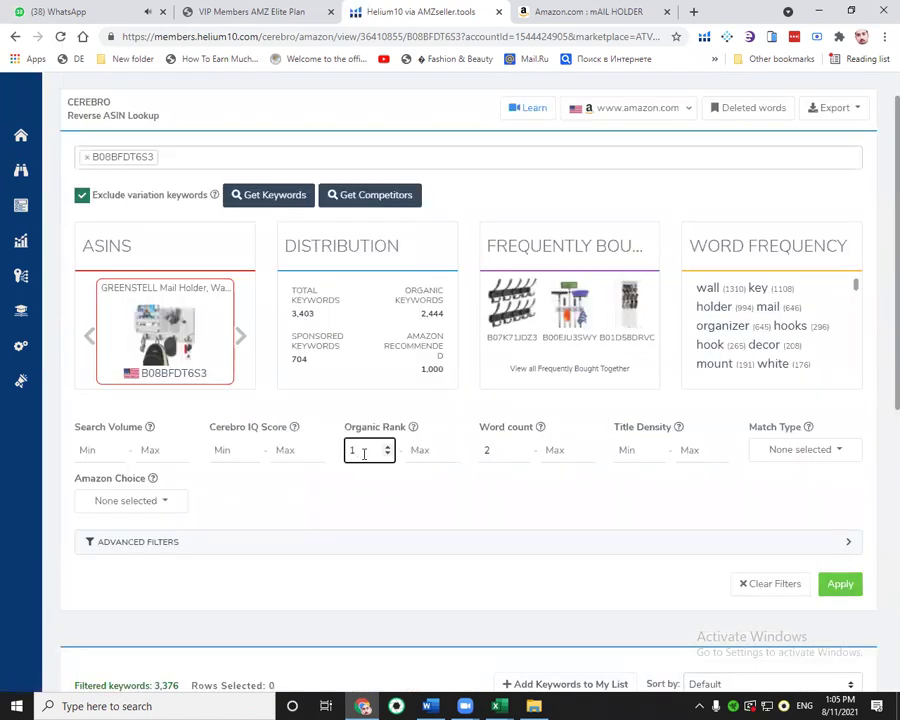
left_click(419, 451)
type("4")
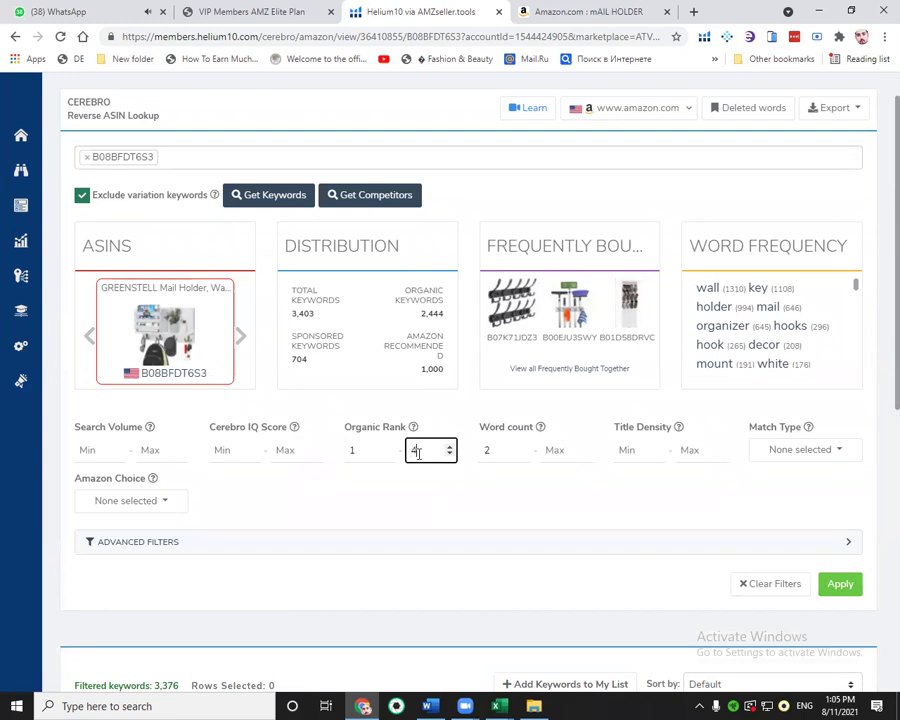
type("0")
key("Return")
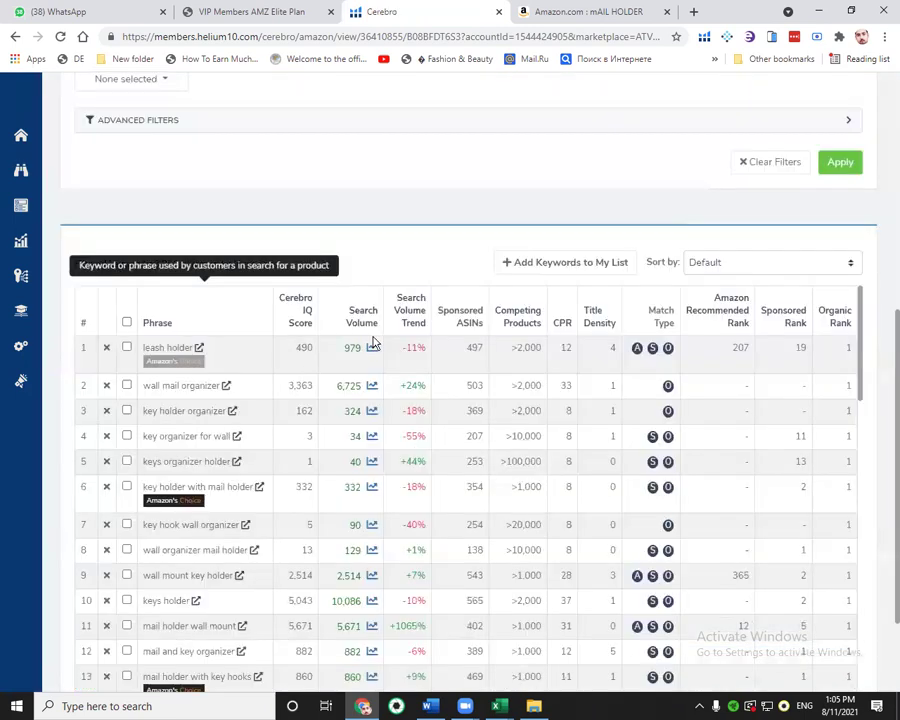
left_click(372, 325)
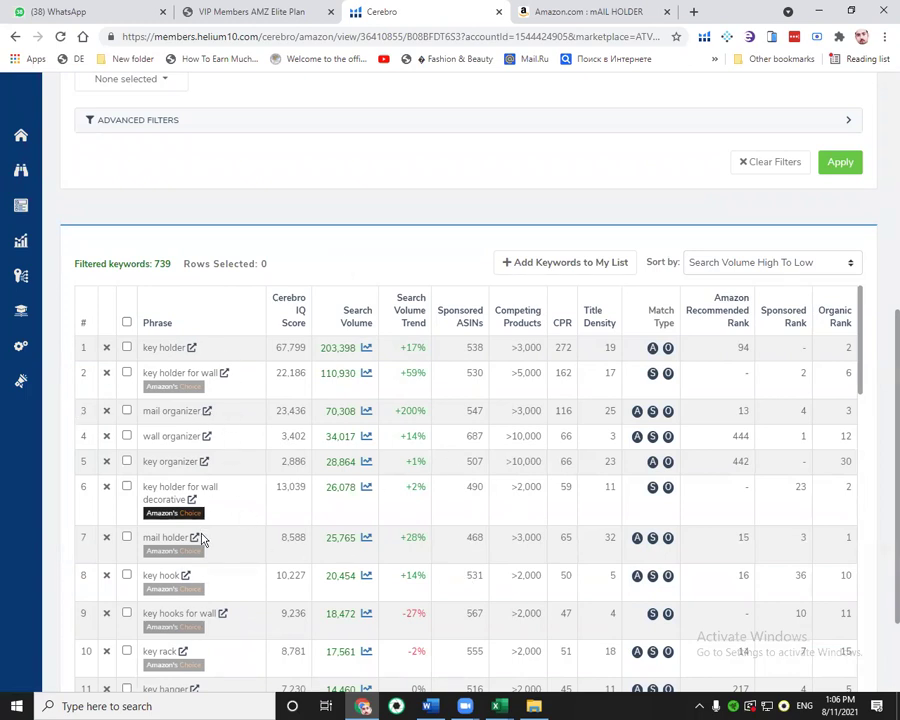
Open Amazon results for 'mail organizer' in a new tab, skim them, then return to Cerebro's keyword list.
left_click(207, 412)
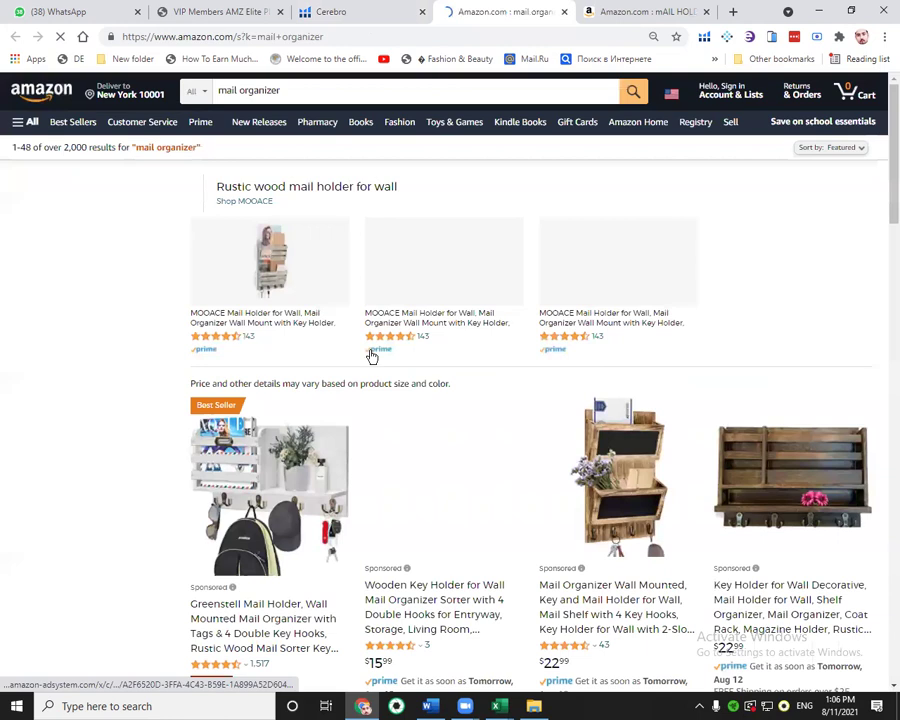
scroll(371, 356, "down", 10)
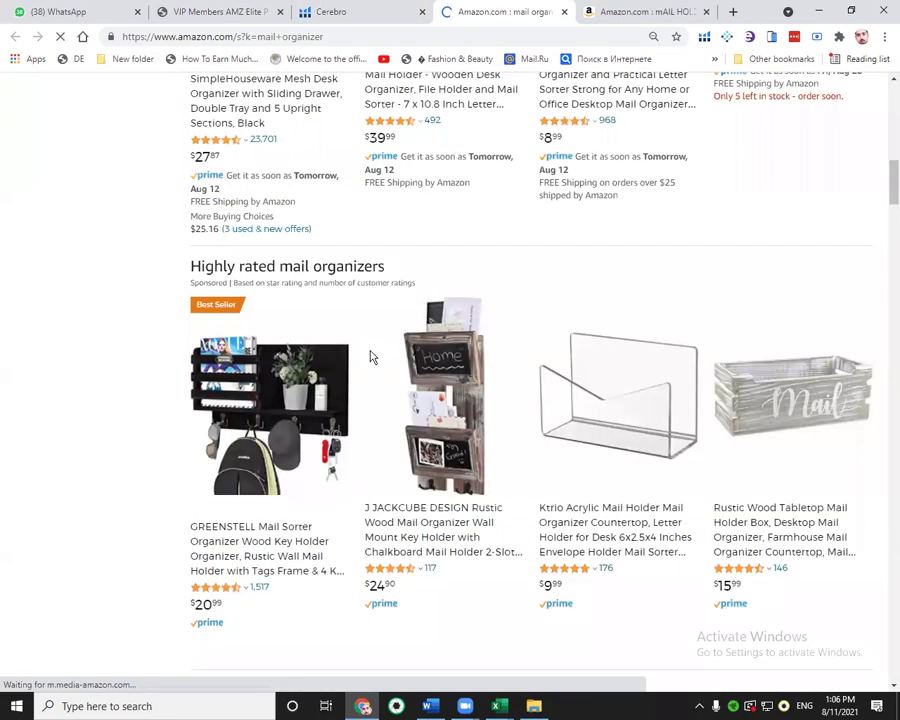
scroll(371, 356, "down", 5)
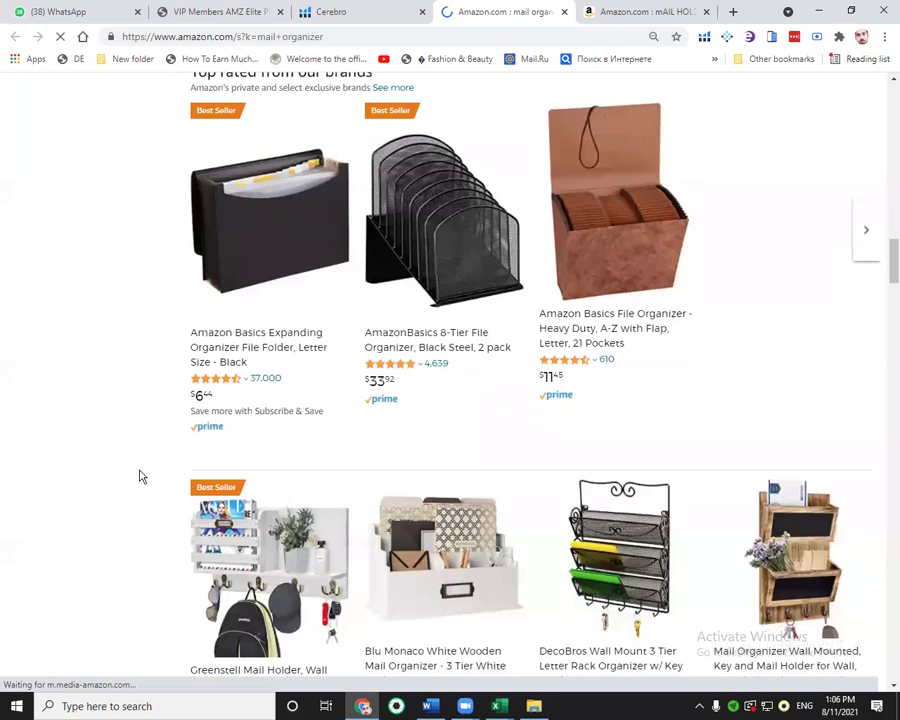
key("ctrl+shift+Tab")
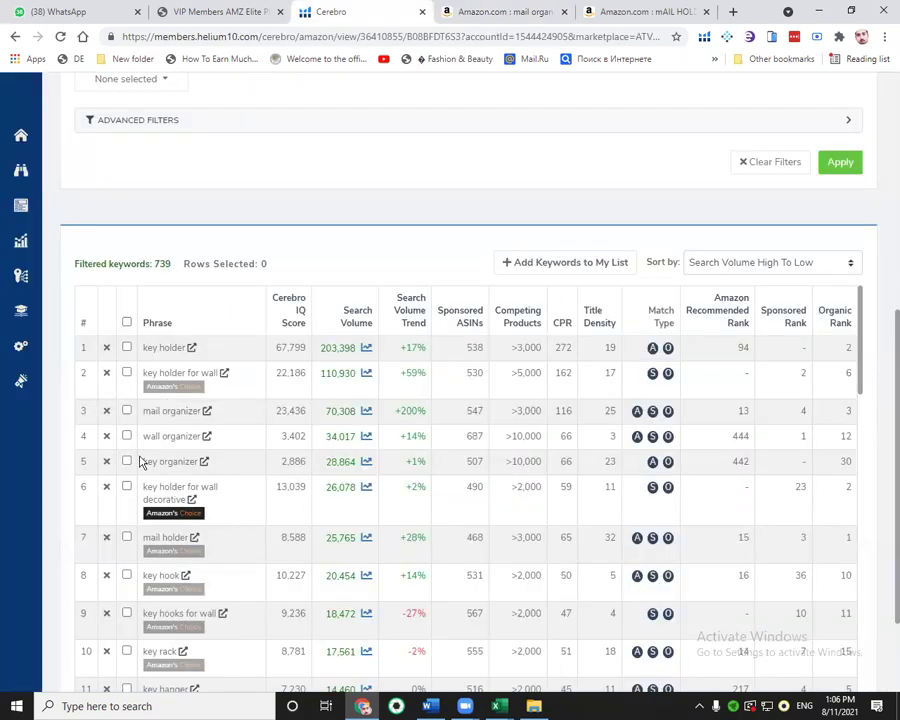
Open Amazon search results for 'mail holder' from Cerebro and scroll through the listings.
left_click(206, 437)
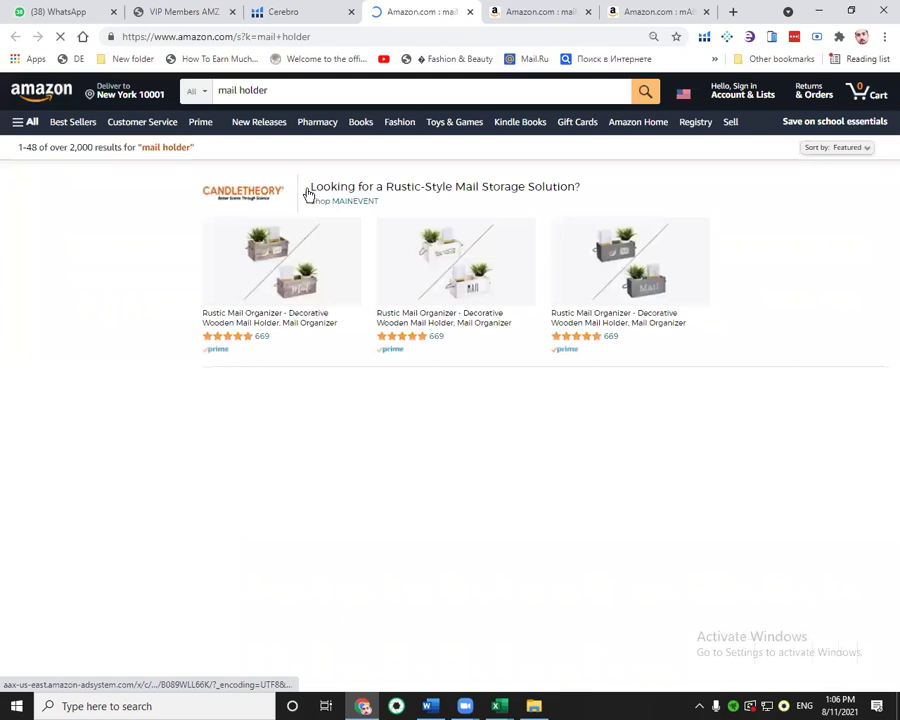
scroll(315, 200, "down", 5)
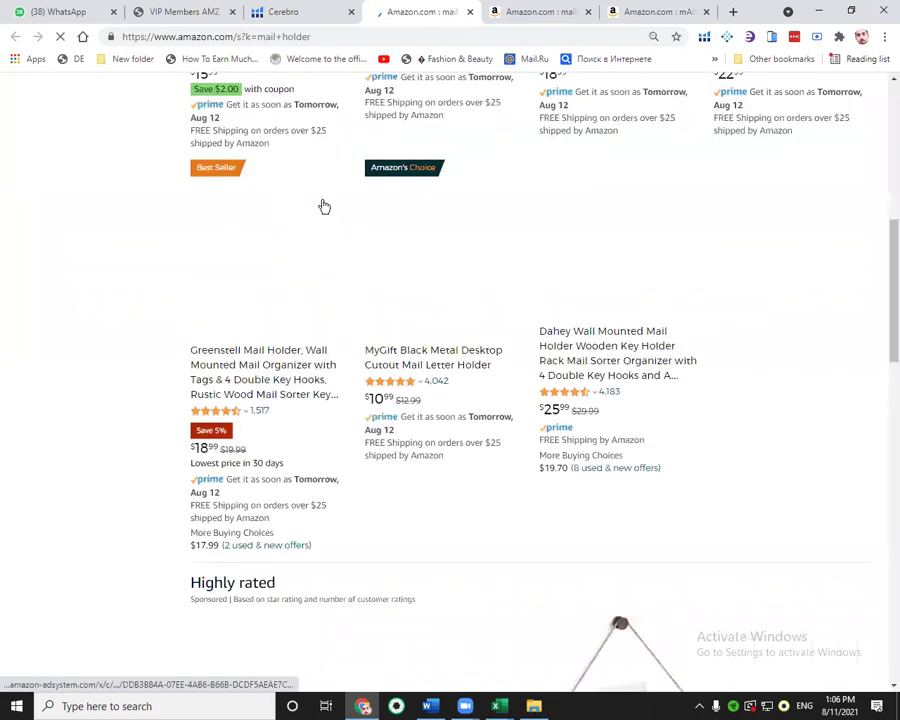
scroll(322, 205, "down", 5)
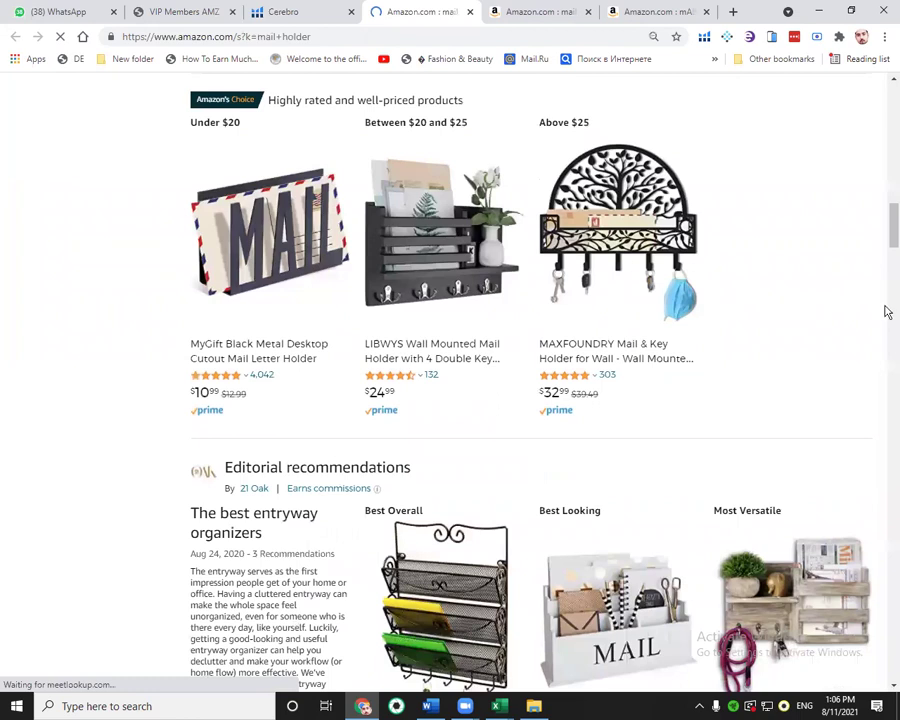
scroll(885, 325, "down", 5)
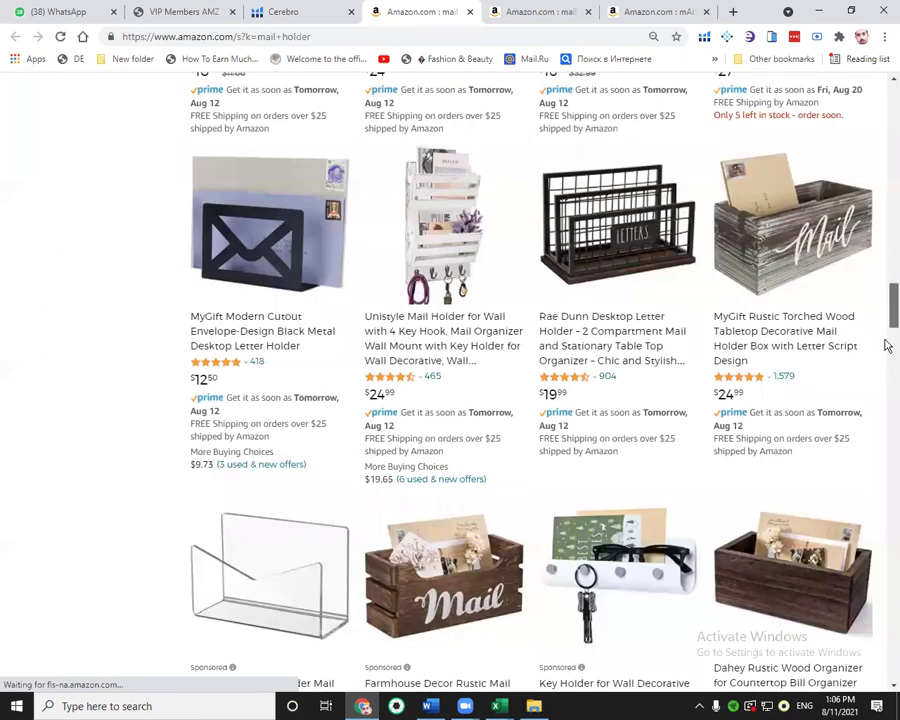
Browse the 'mail organizer' results for comparison with the mail holder listings.
key("ctrl+Tab")
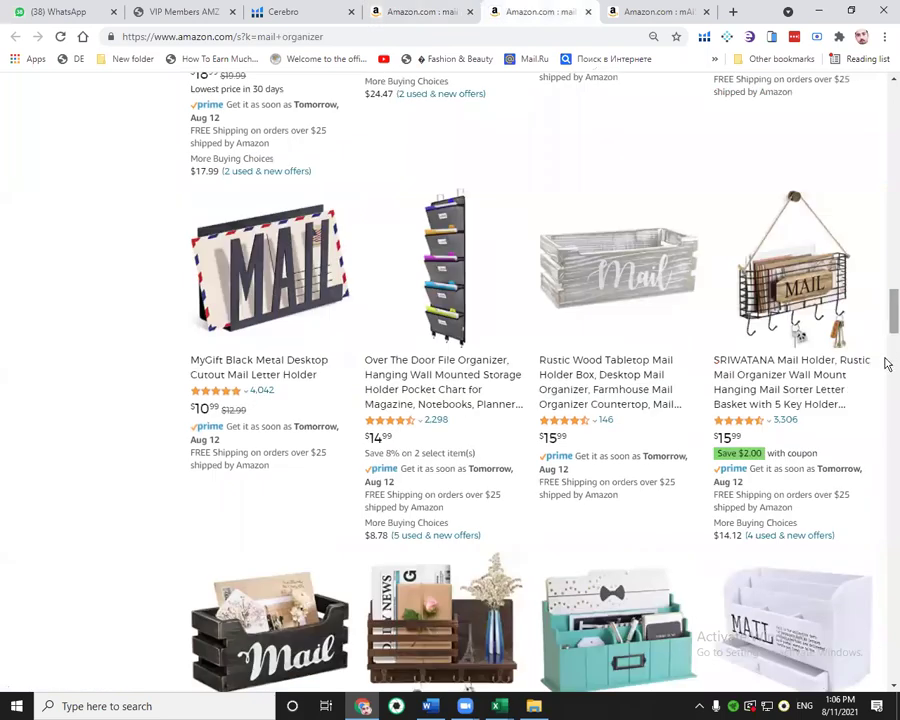
scroll(885, 380, "down", 7)
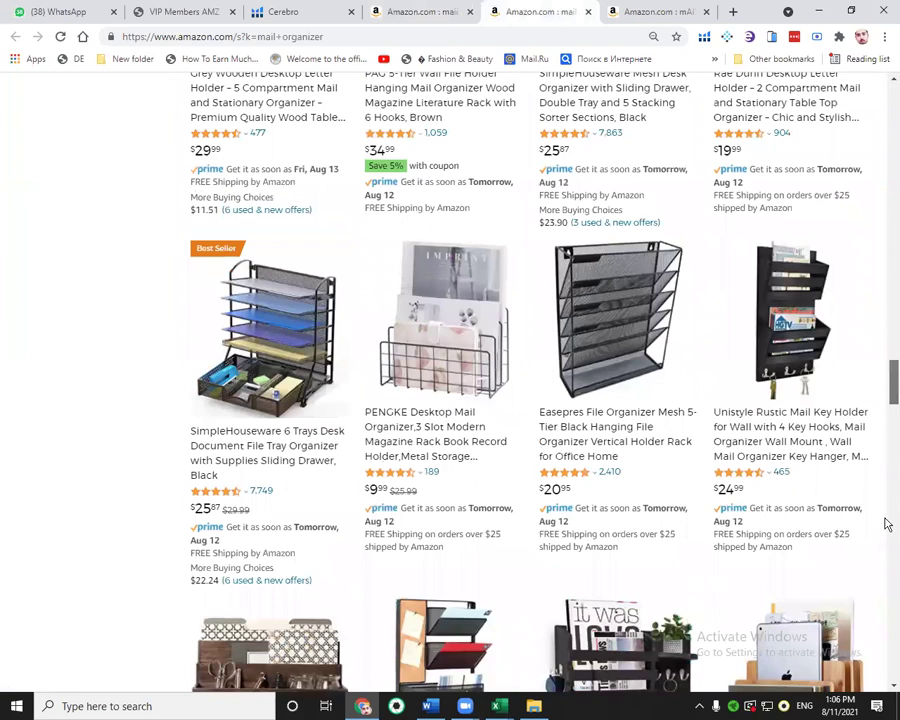
scroll(885, 586, "down", 6)
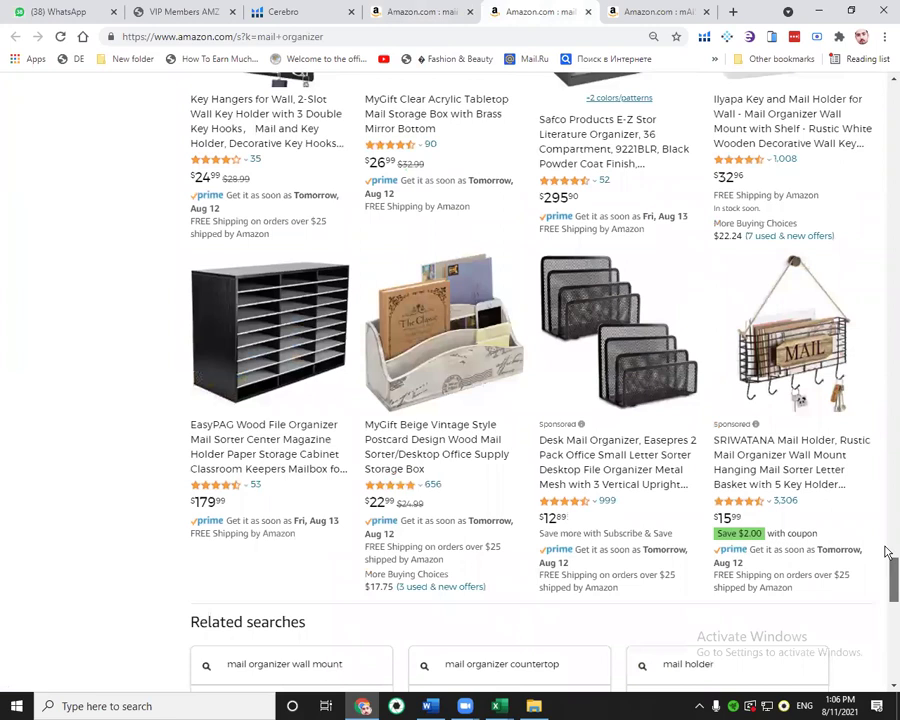
scroll(885, 548, "up", 6)
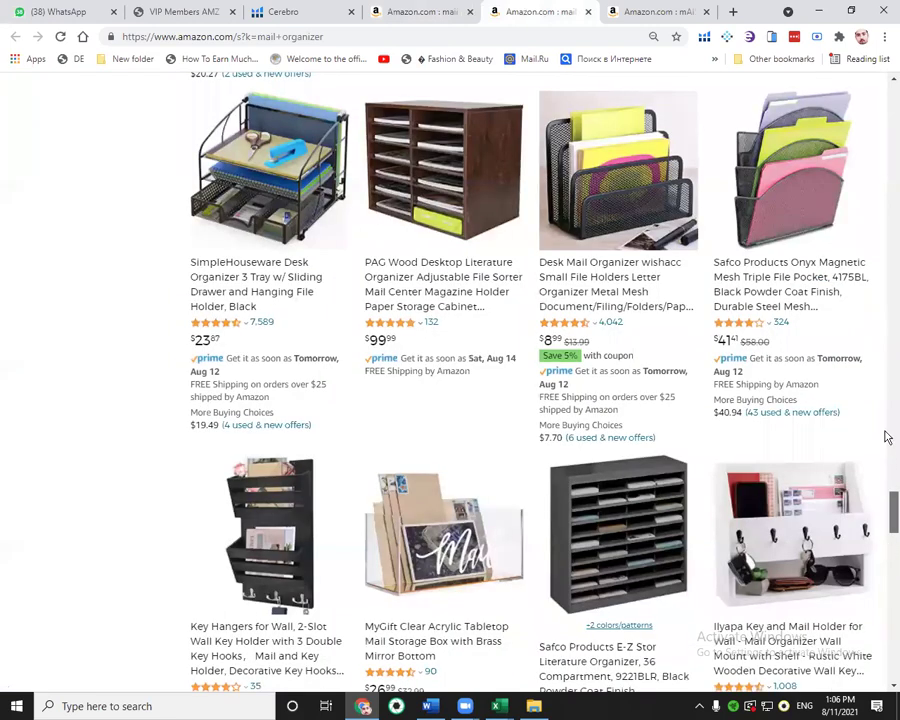
scroll(886, 250, "up", 15)
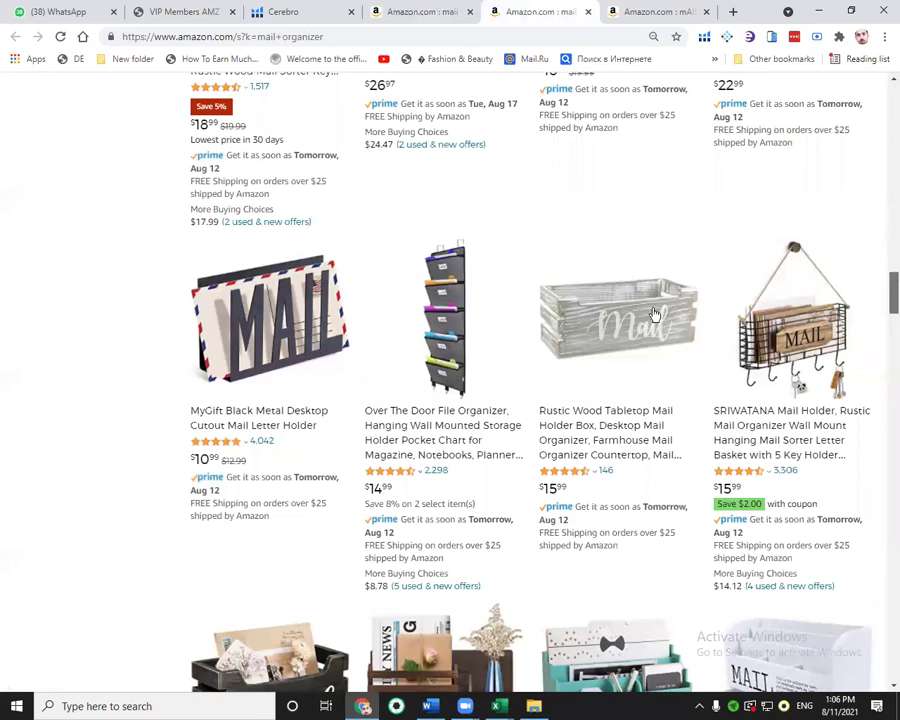
Recheck the 'mail holder' listings from the top, finishing on the 'mail organizer' results.
left_click(405, 10)
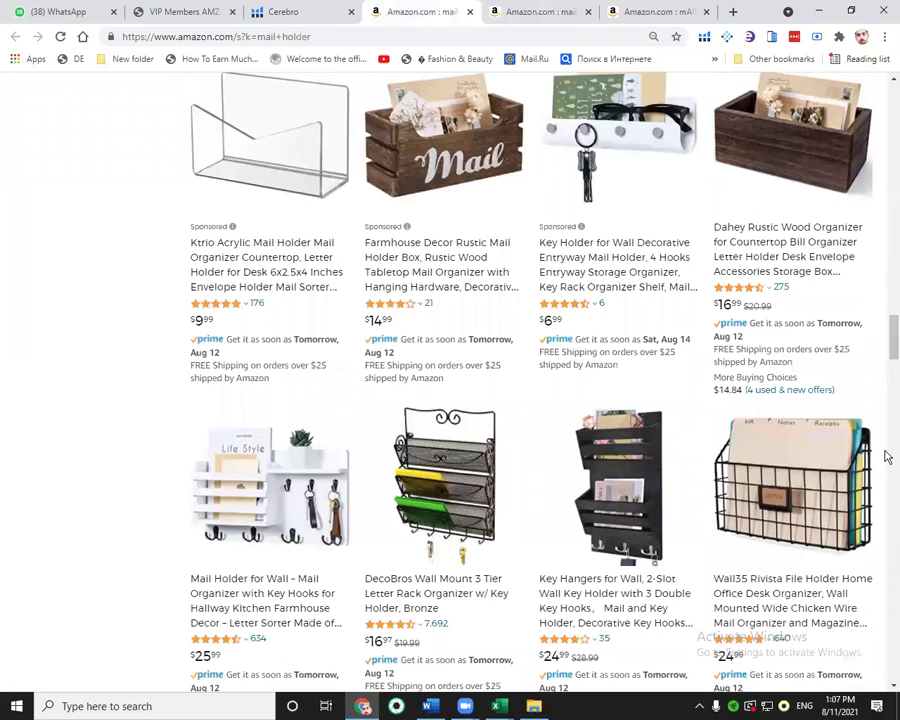
scroll(885, 470, "down", 10)
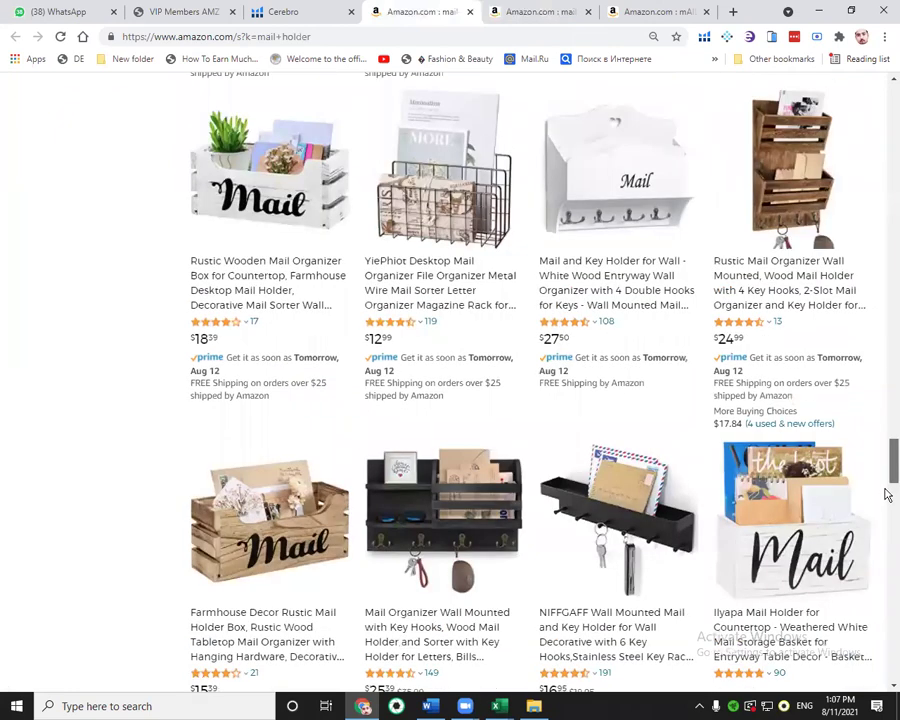
scroll(885, 540, "down", 10)
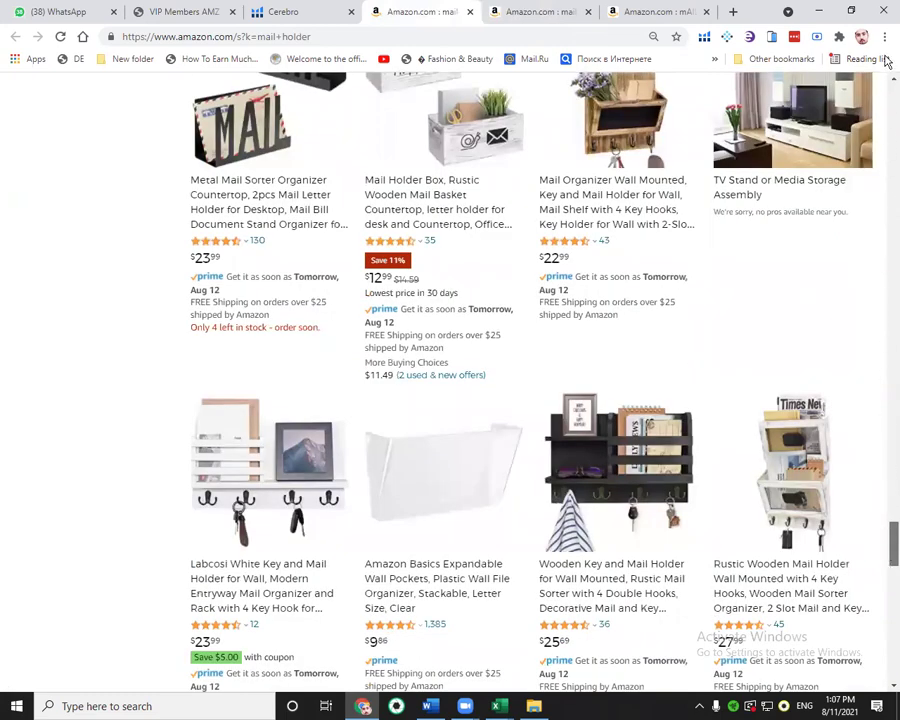
scroll(655, 480, "up", 15)
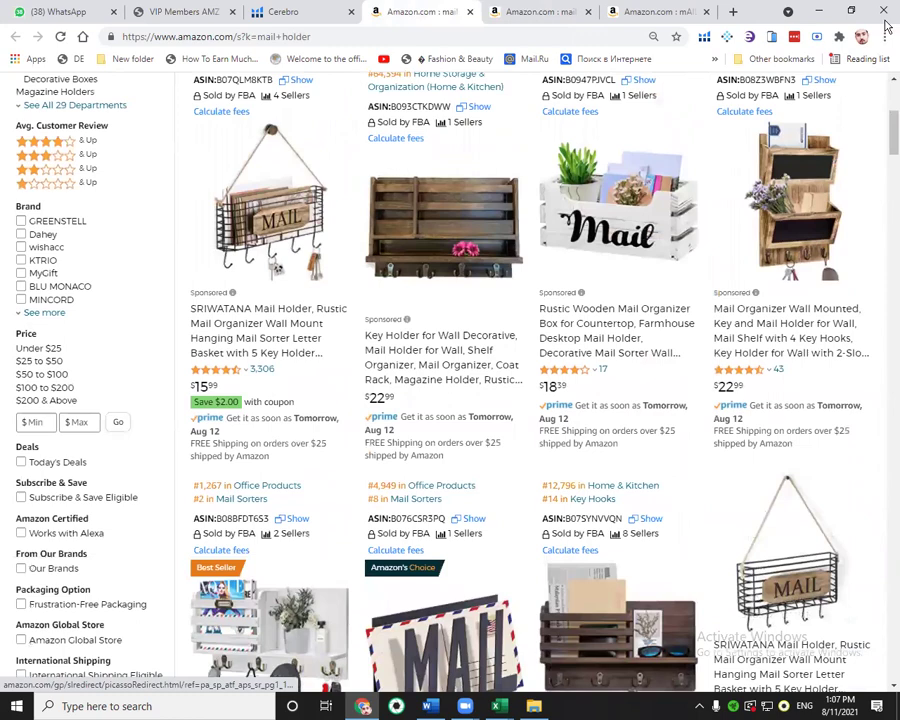
key("Home")
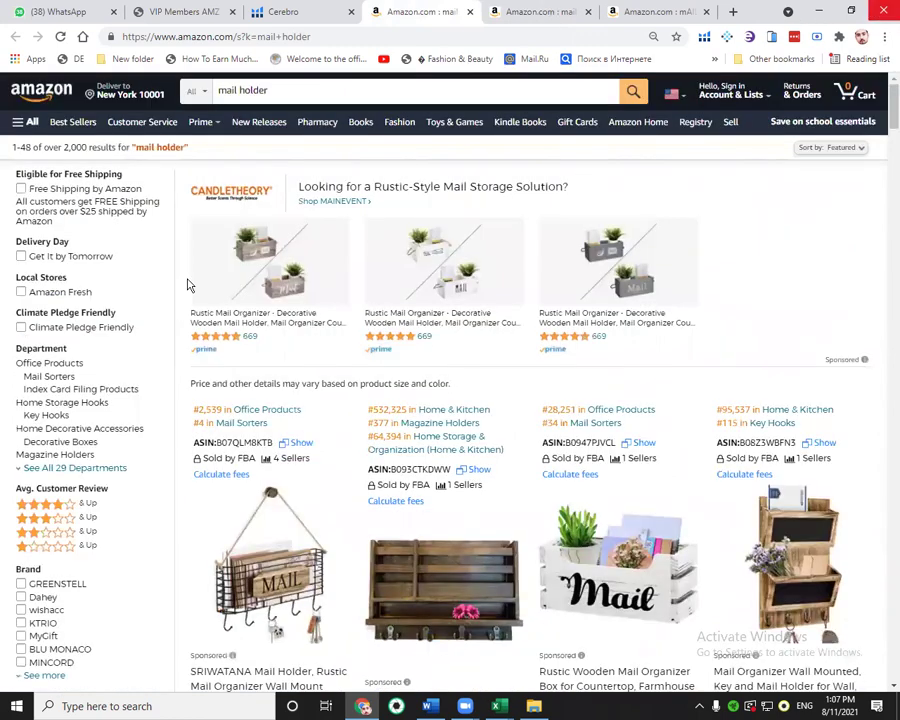
key("ctrl+Tab")
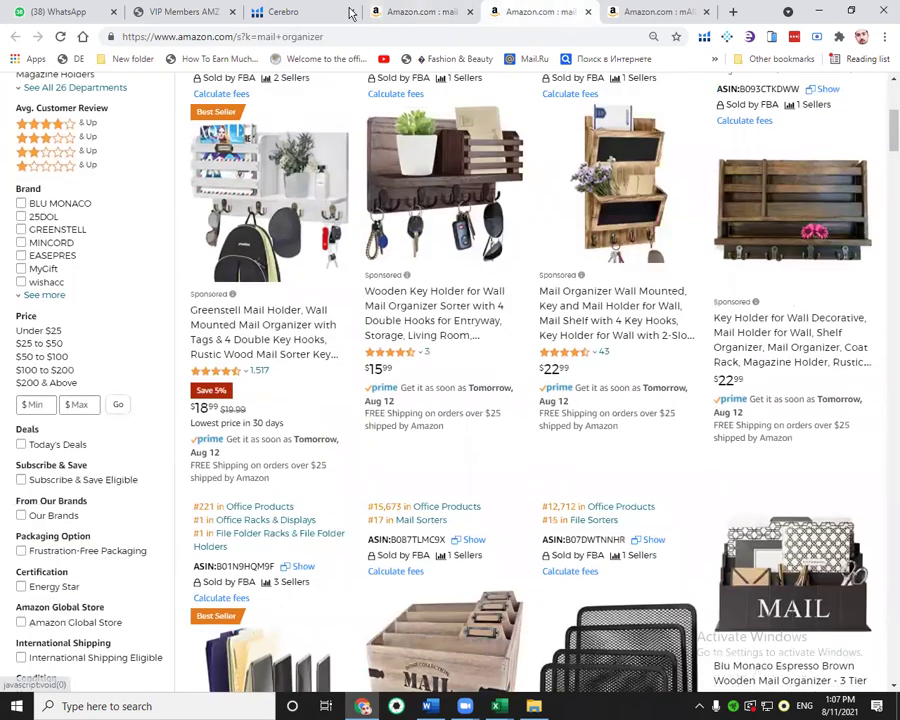
left_click(425, 12)
left_click(545, 13)
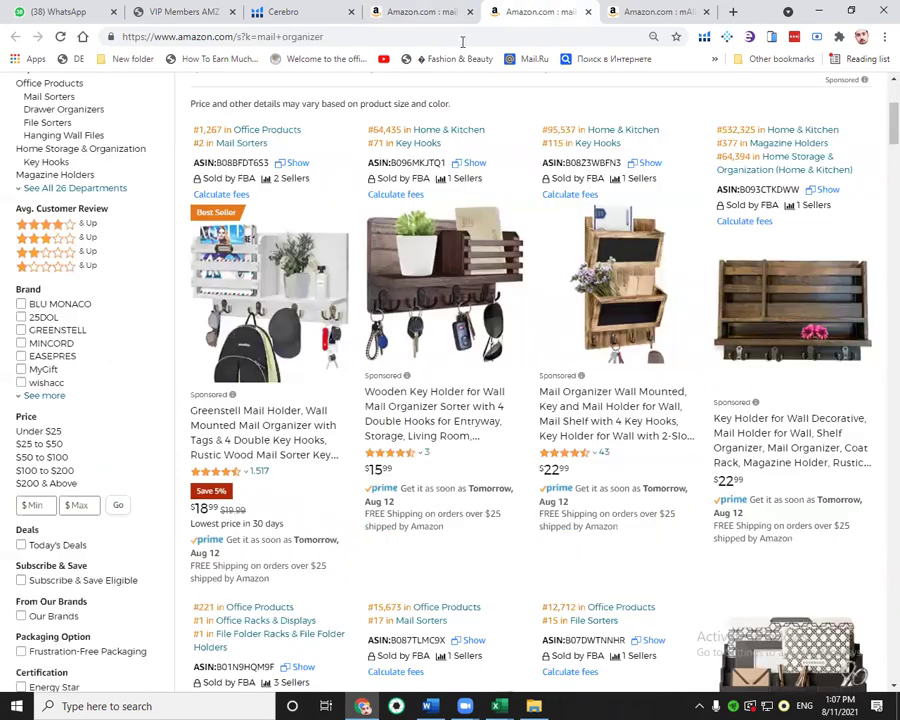